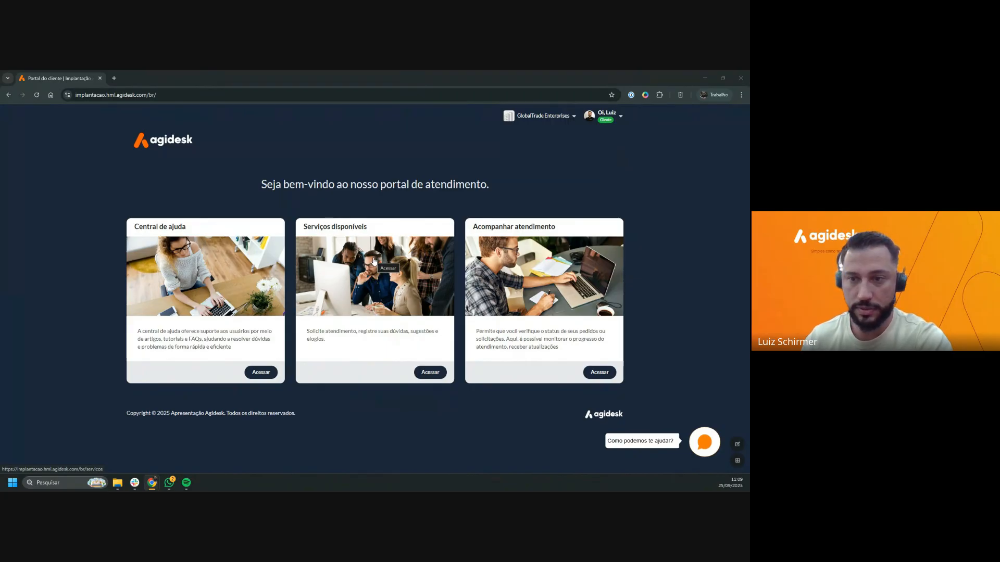
Open the Suporte TI section of the available services, dismissing the pending-action notice.
left_click(373, 261)
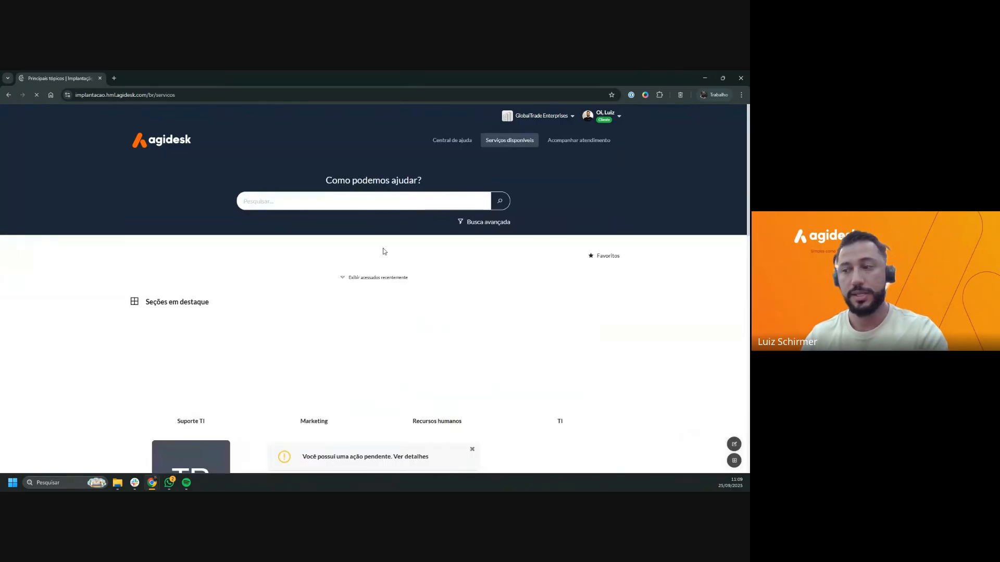
left_click(466, 452)
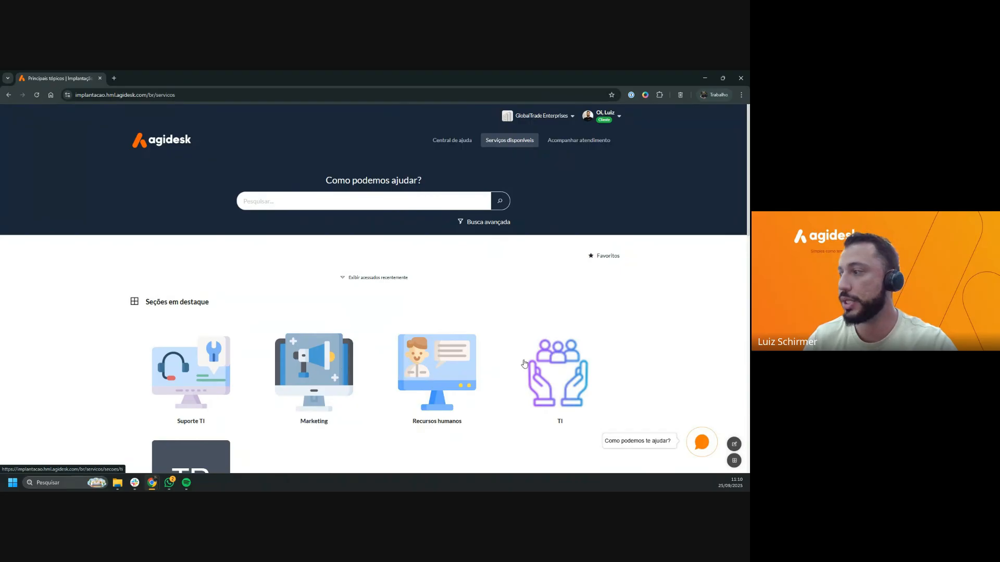
scroll(542, 355, "down", 1)
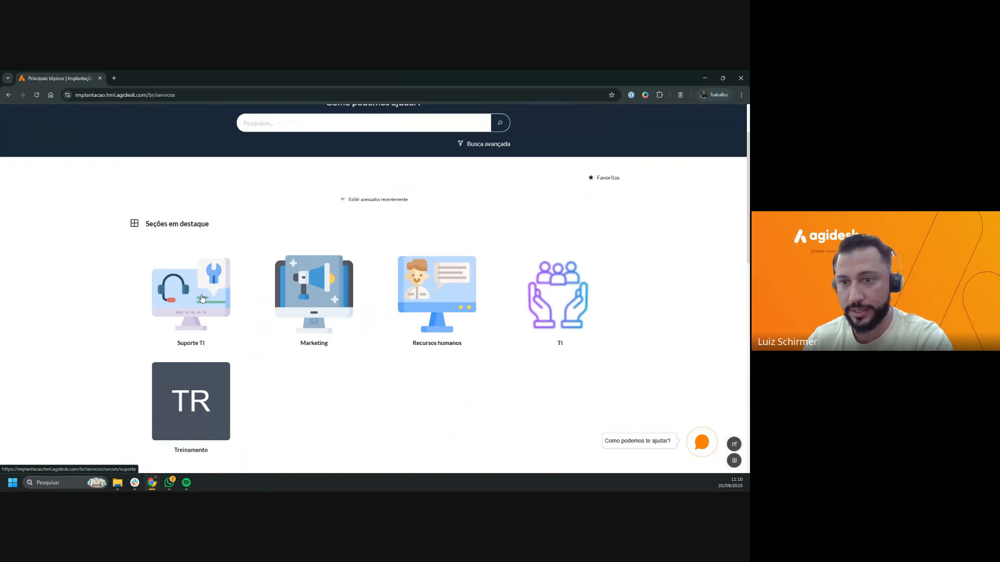
left_click(200, 292)
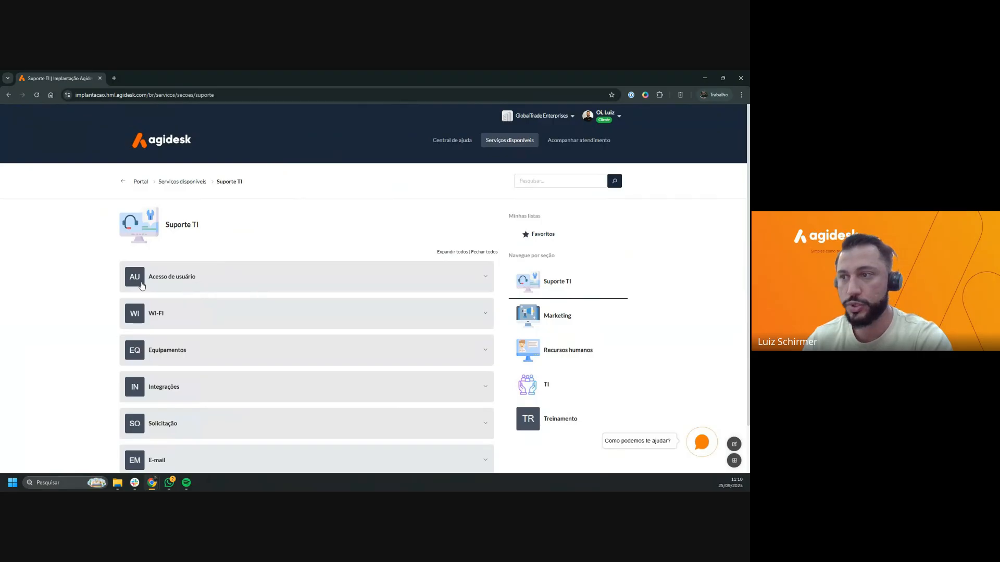
Look through the services under Acesso de usuário and Equipamentos, collapsing both categories again.
left_click(198, 283)
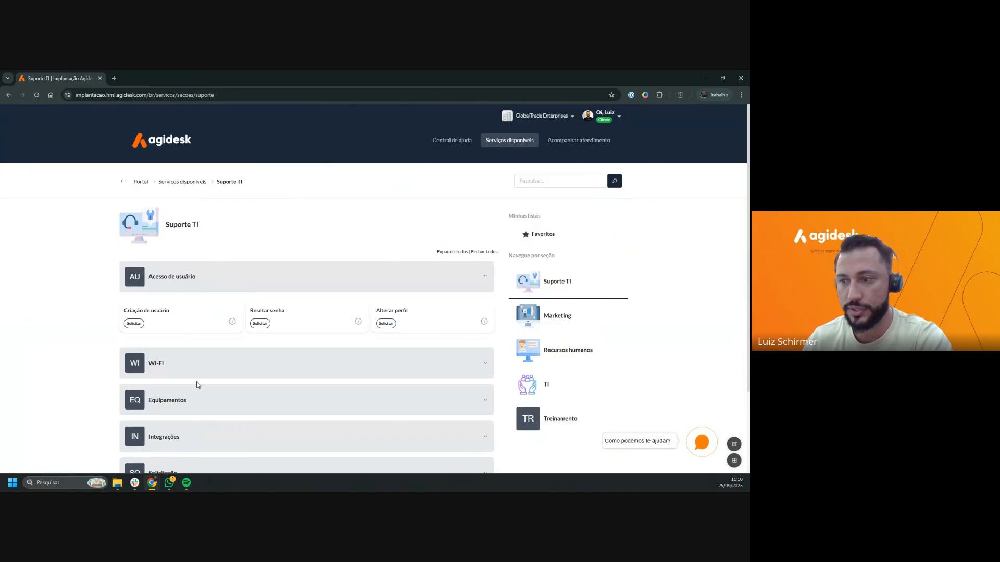
left_click(184, 397)
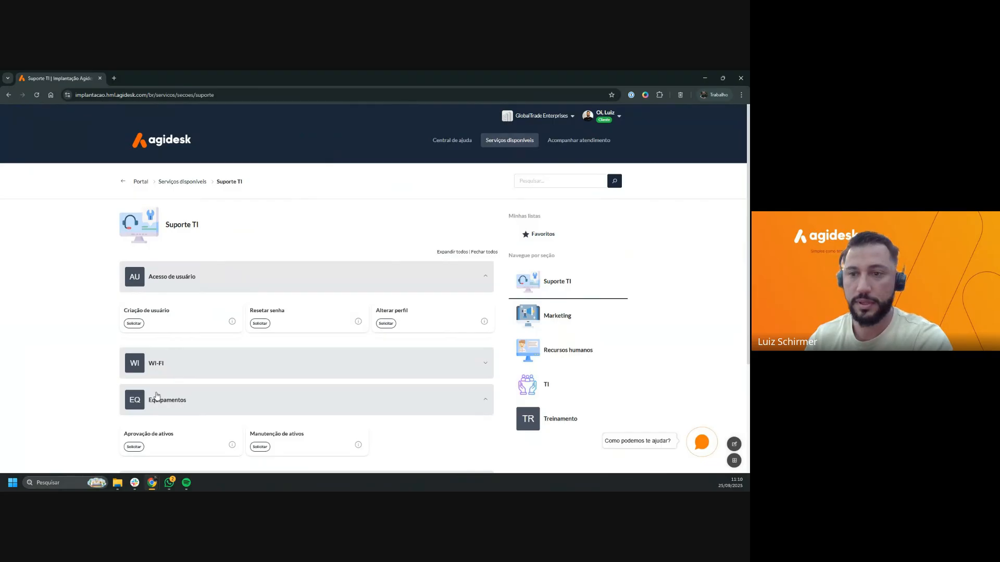
left_click(153, 406)
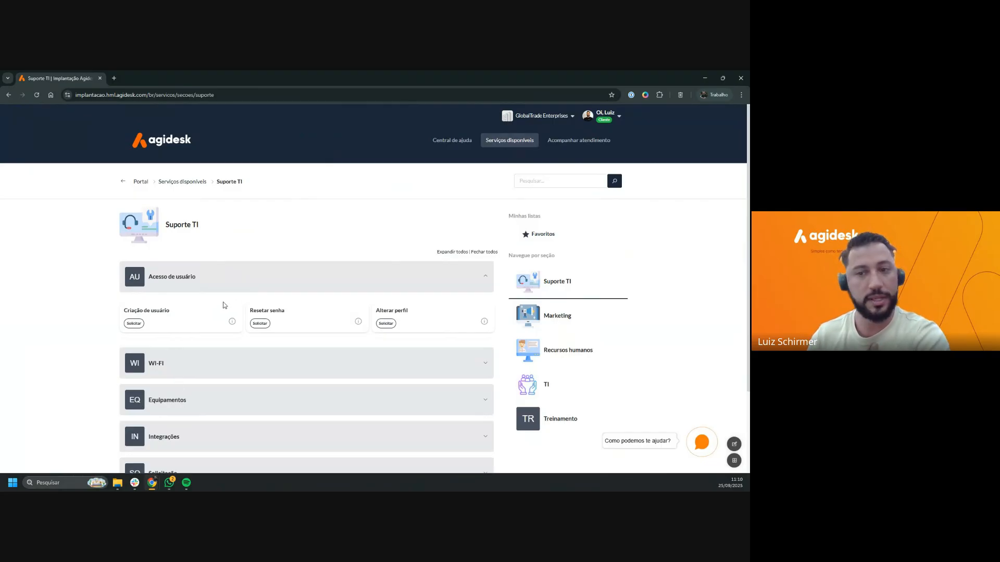
left_click(229, 281)
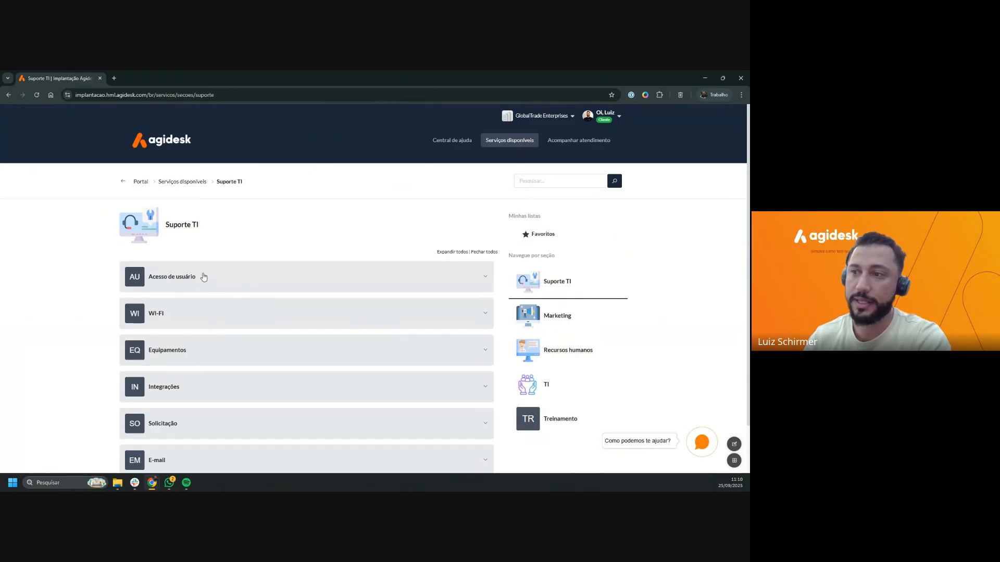
Examine the services offered in the E-mail, WI-FI and Integrações categories, leaving WI-FI expanded.
scroll(182, 265, "down", 1)
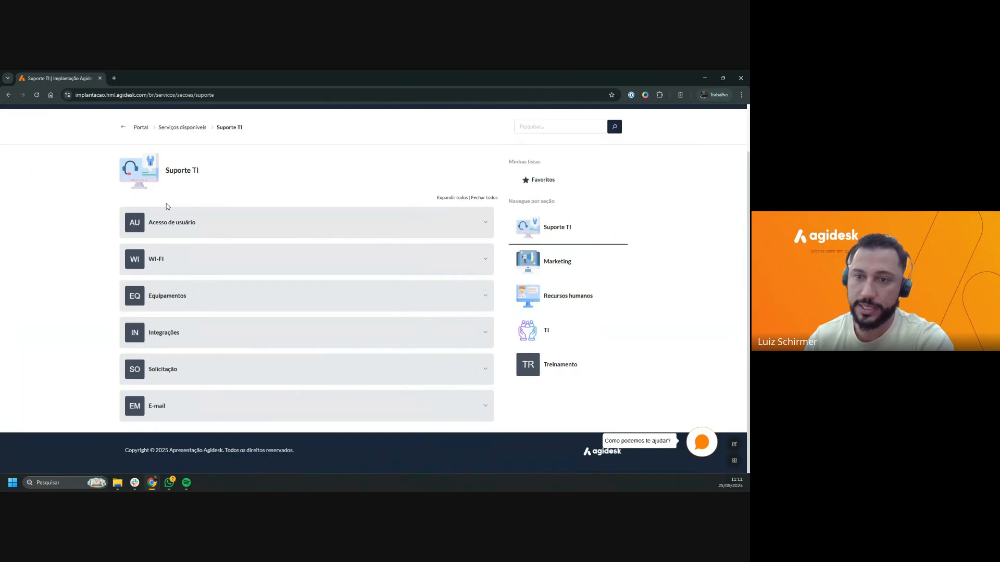
left_click(154, 409)
scroll(172, 396, "down", 1)
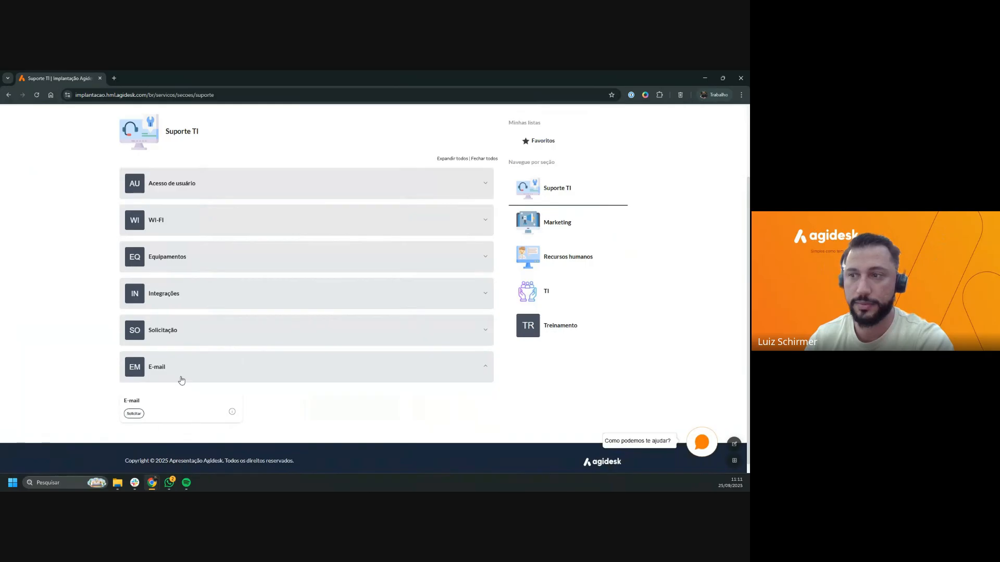
left_click(178, 379)
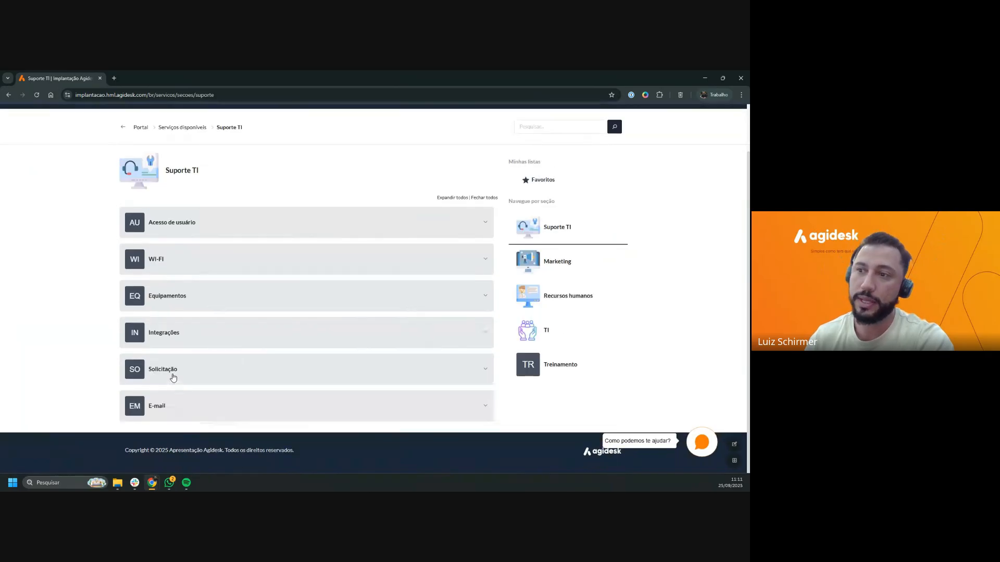
left_click(181, 266)
scroll(180, 265, "down", 1)
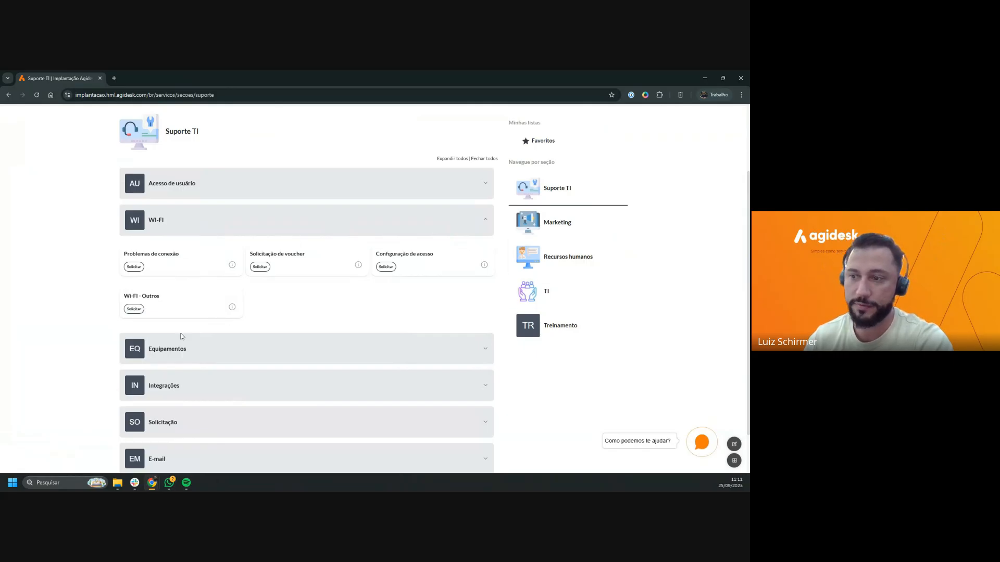
left_click(177, 395)
left_click(176, 394)
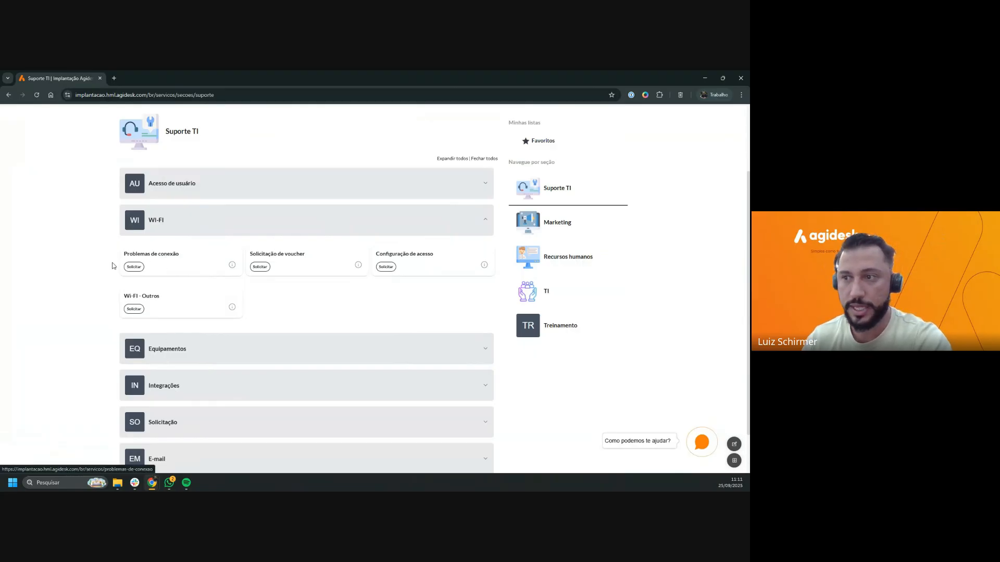
Compare the request forms of Problemas de conexão and Criação de usuário, closing each without saving.
left_click(134, 267)
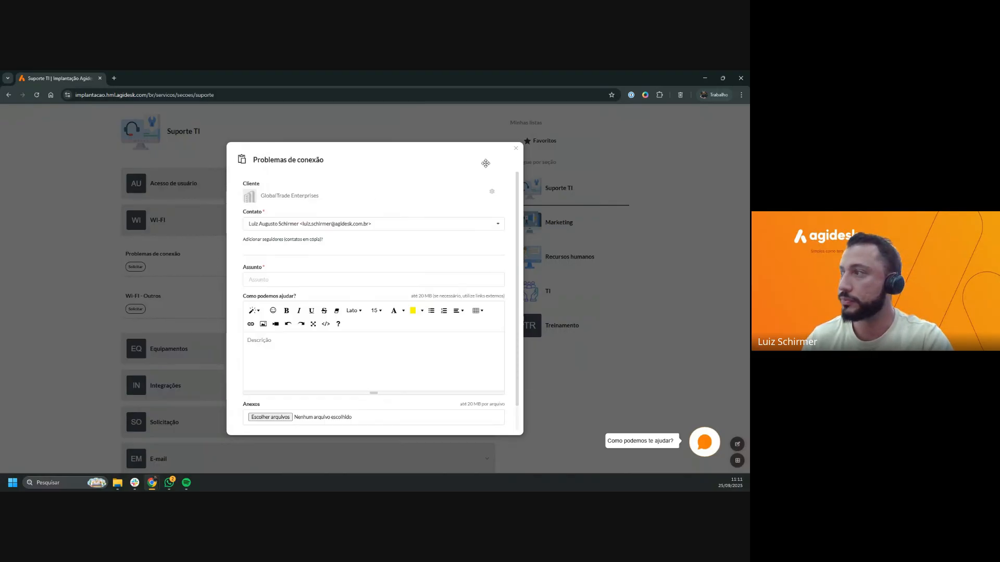
left_click(516, 148)
left_click(187, 193)
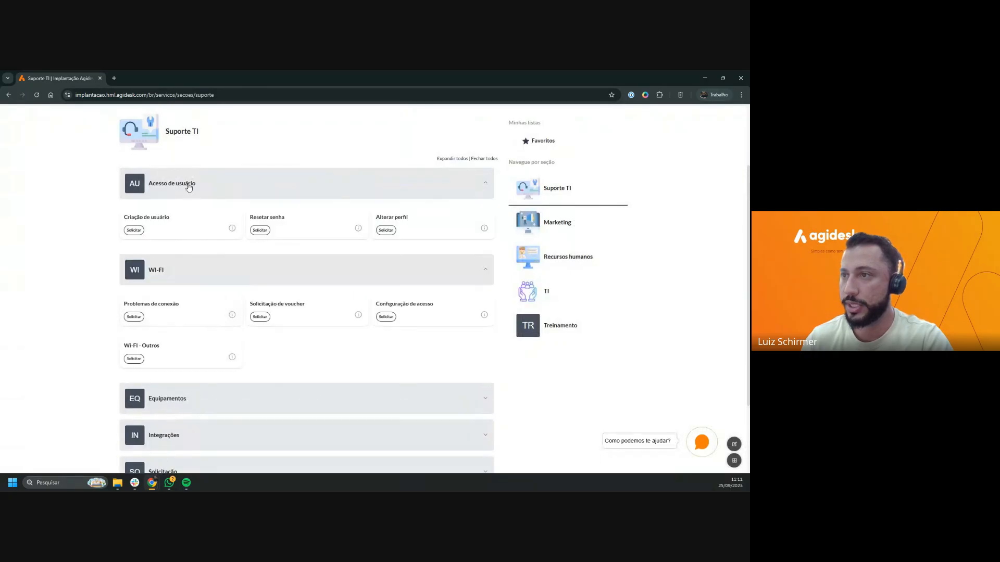
left_click(139, 231)
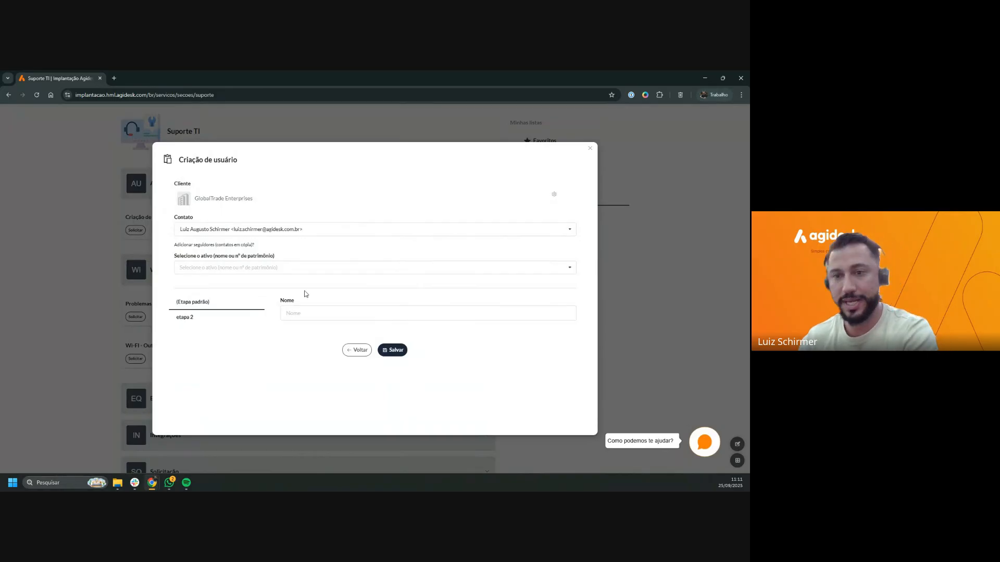
left_click(591, 150)
Start a Problemas de conexão request and enter "Estou sem sinal" as its description.
left_click(135, 317)
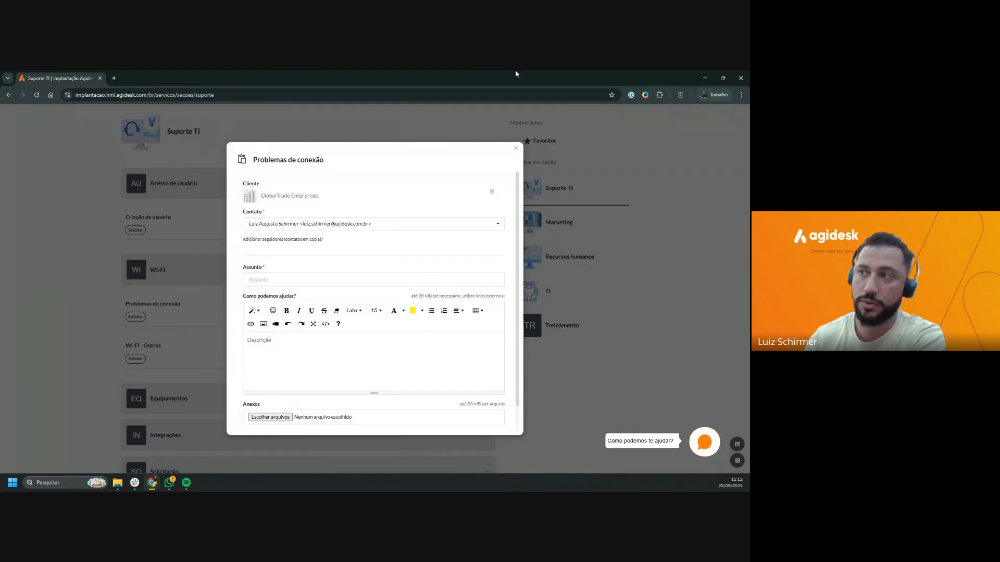
left_click(321, 360)
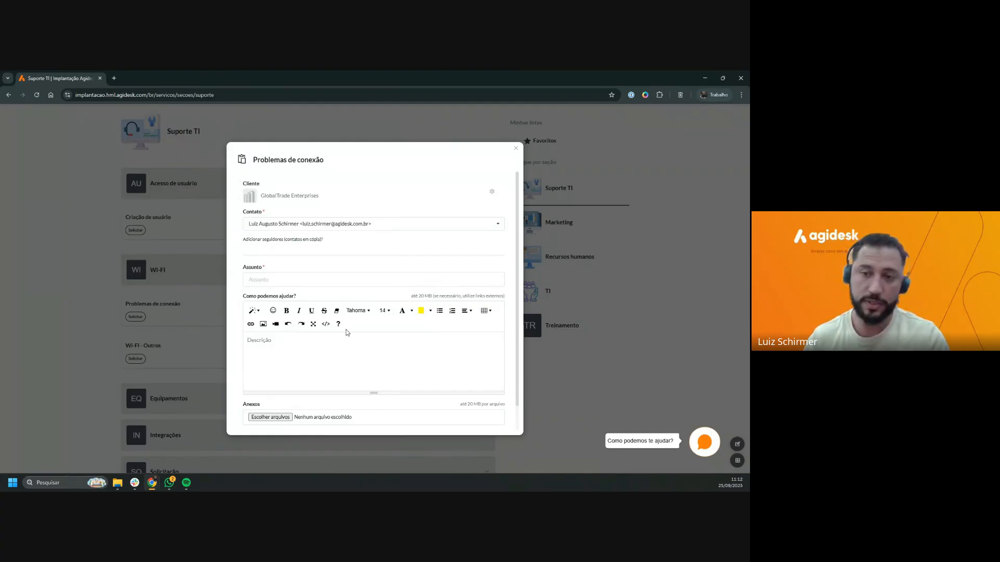
type("EStoi")
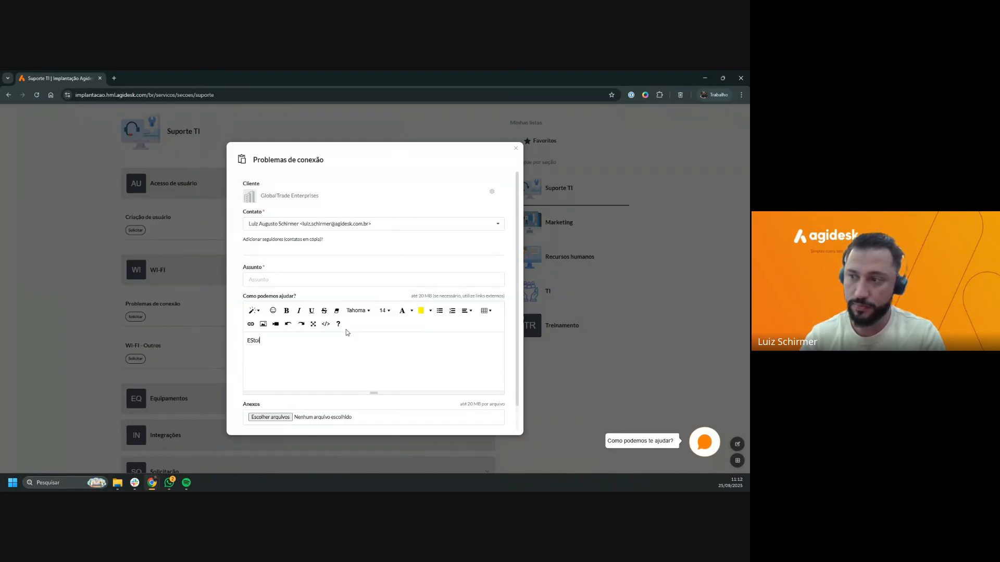
type("tou")
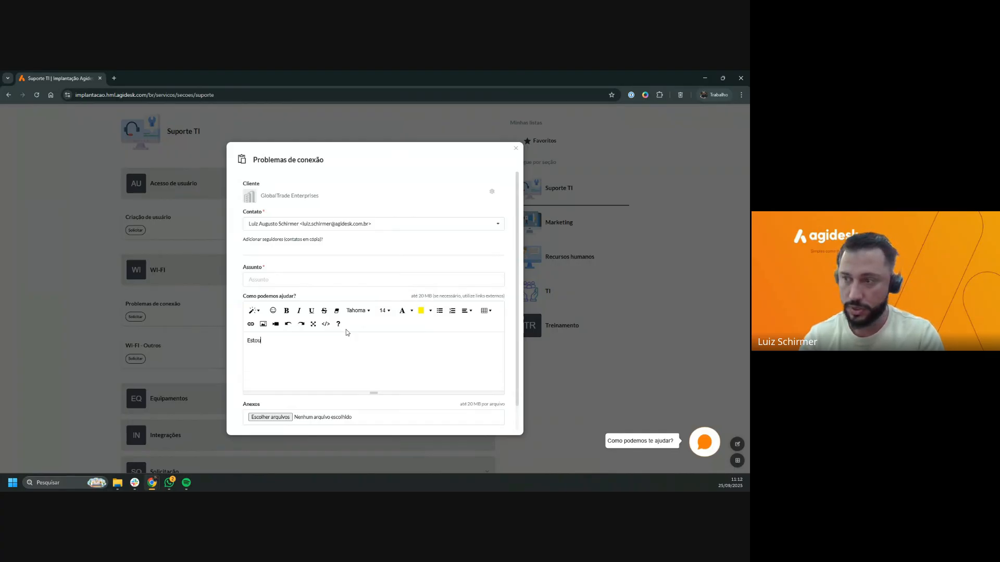
type(" sem sinal")
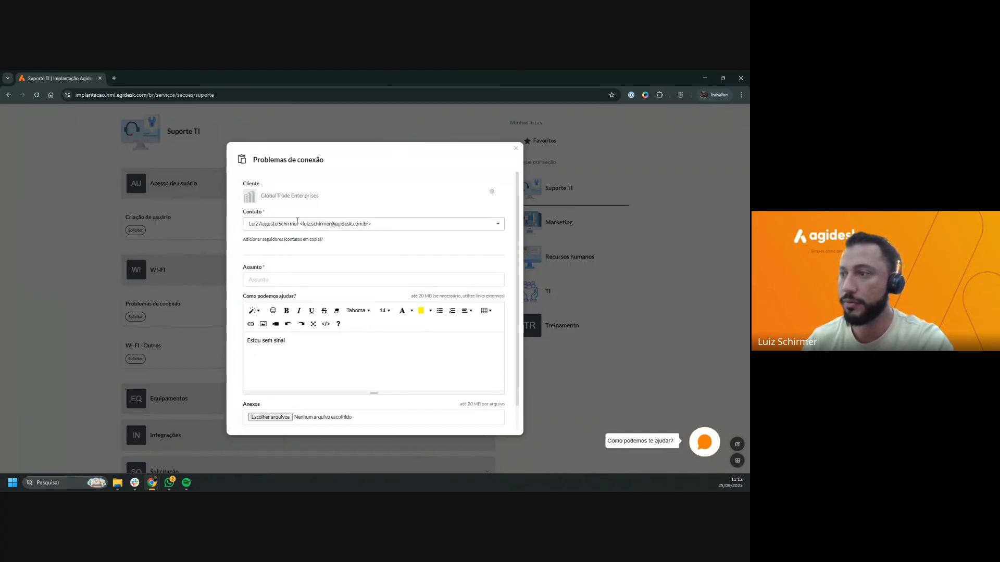
Set the request's subject to "Problema de sinal" and save the request.
left_click(287, 278)
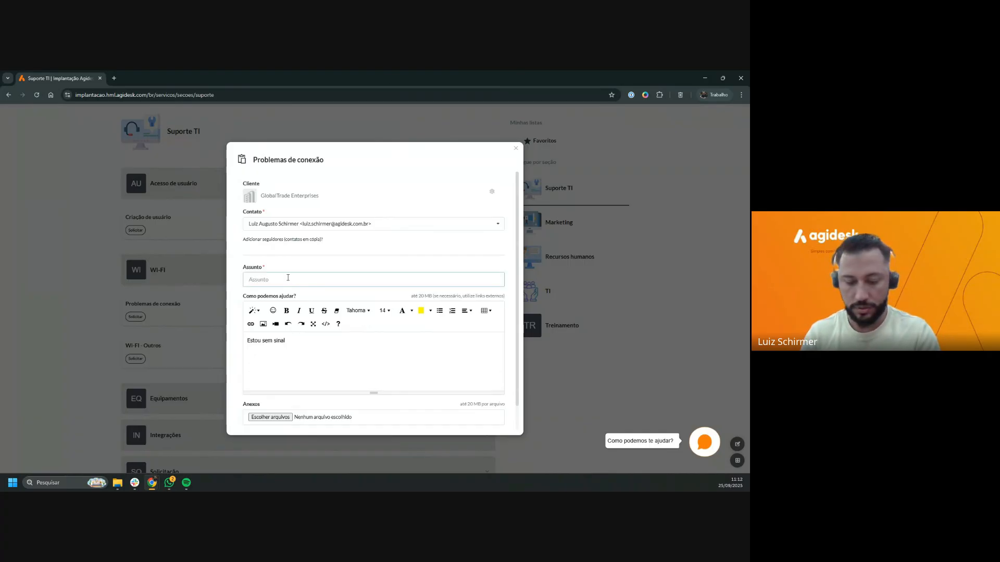
type("Oriblea")
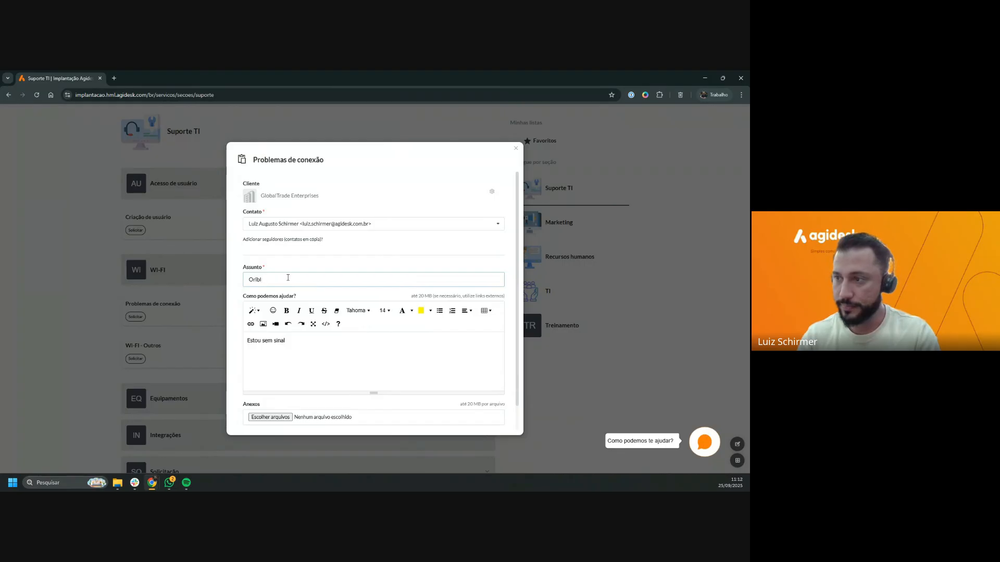
key("BackSpace")
key("BackSpace")
key("BackSpace")
key("BackSpace")
key("BackSpace")
type("Probl")
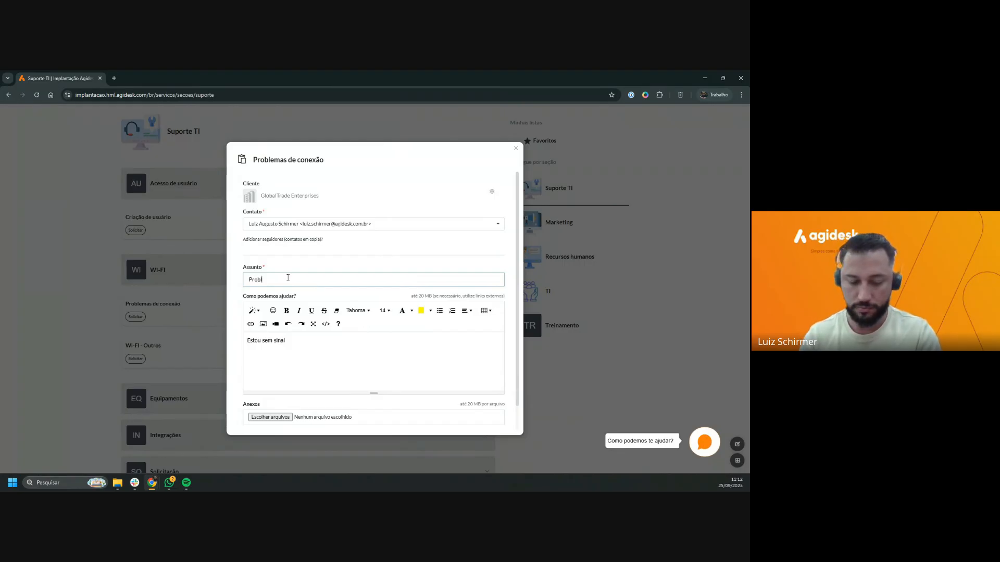
type("ema de s")
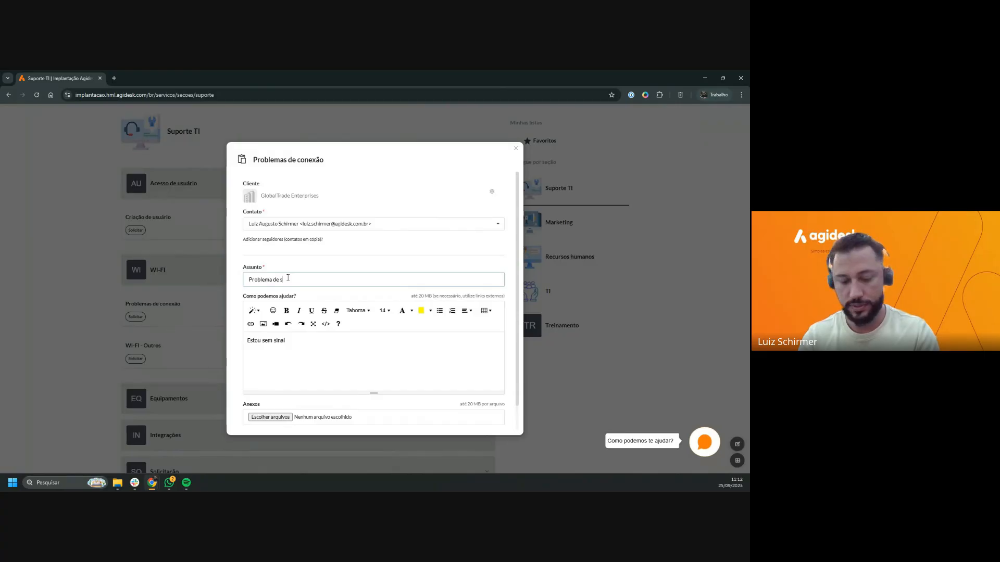
type("inal")
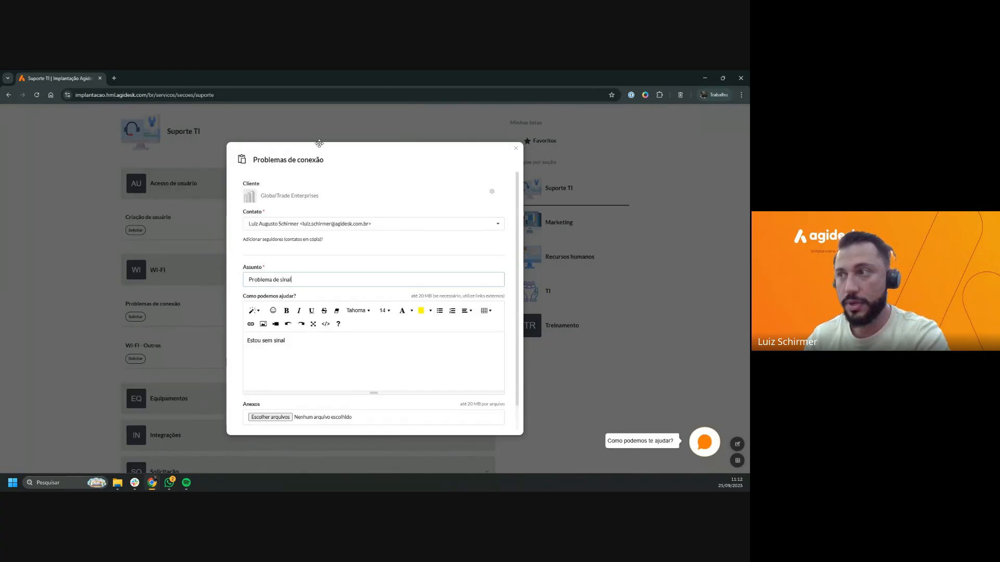
scroll(402, 229, "down", 2)
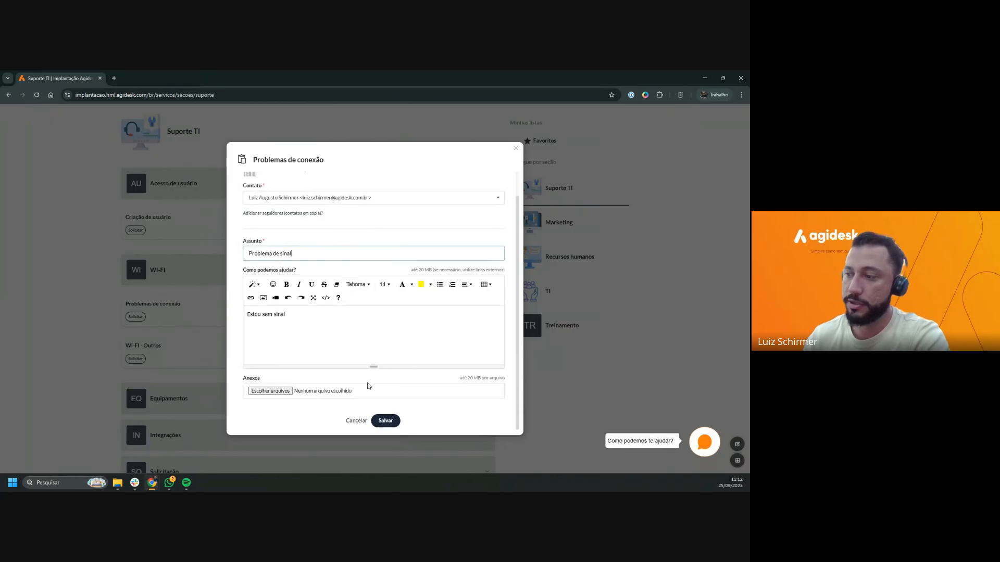
left_click(386, 420)
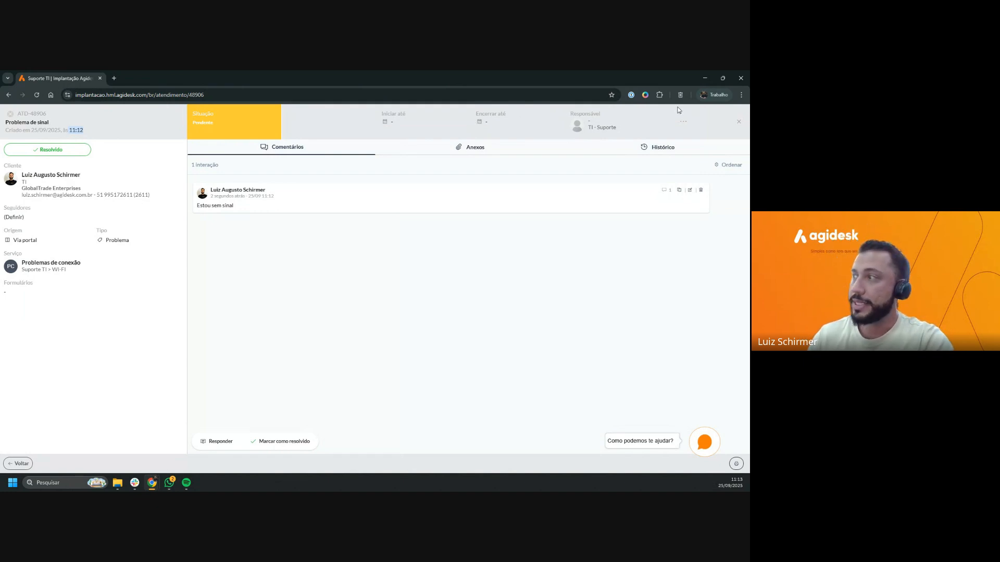
Leave the new ticket, return to the portal home and reopen "Problema de sinal" from Acompanhar atendimento.
double_click(584, 121)
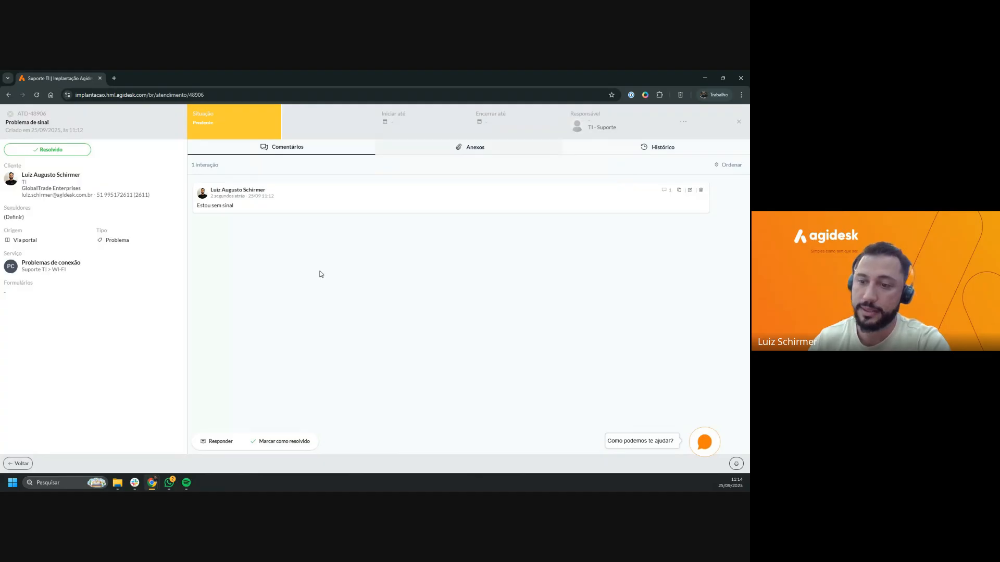
left_click(21, 463)
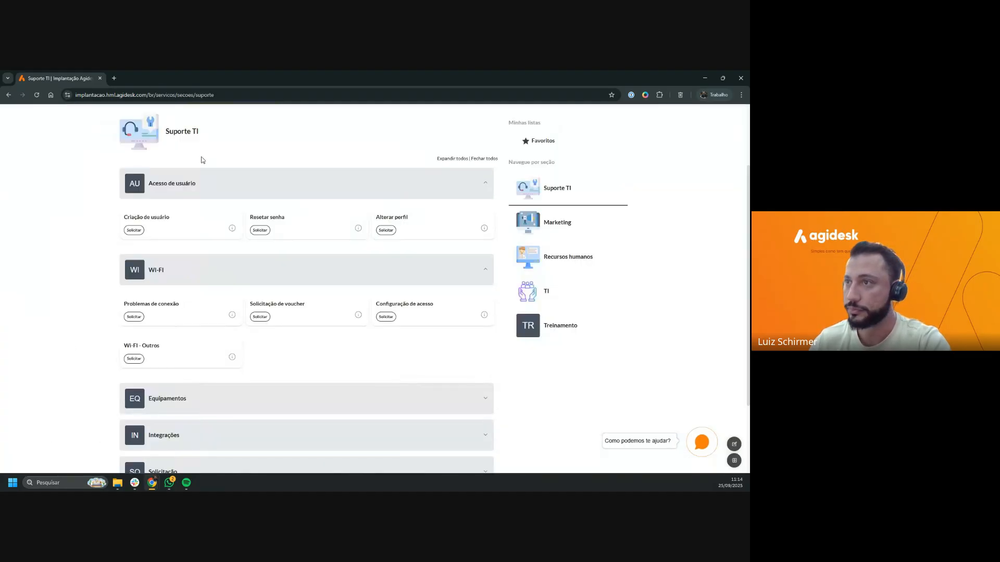
left_click(161, 145)
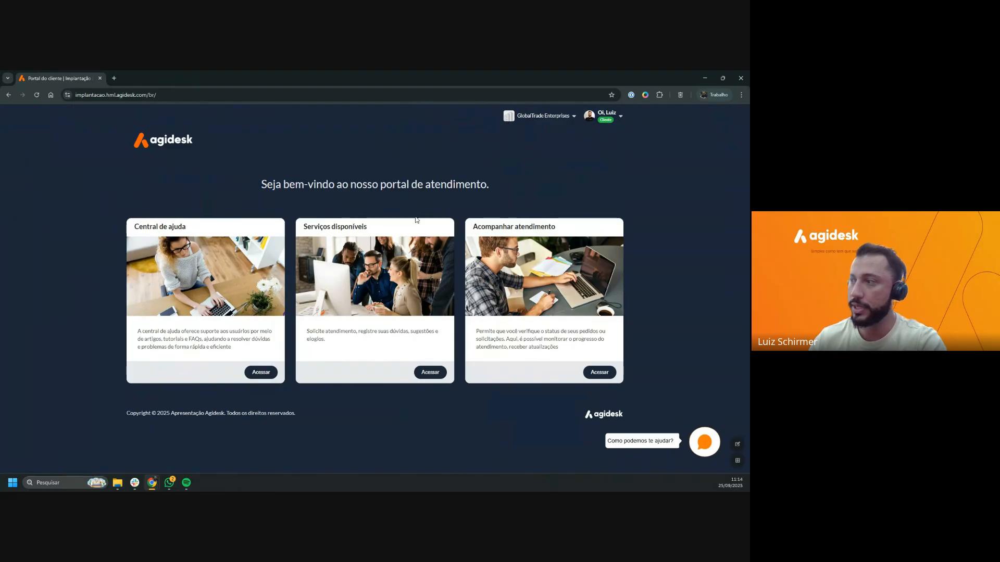
left_click(560, 267)
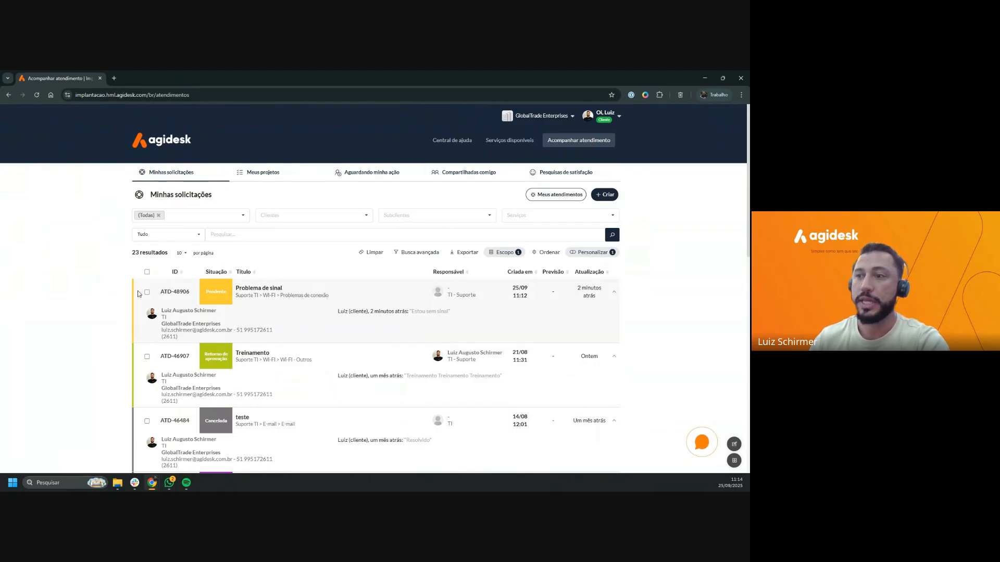
left_click(181, 293)
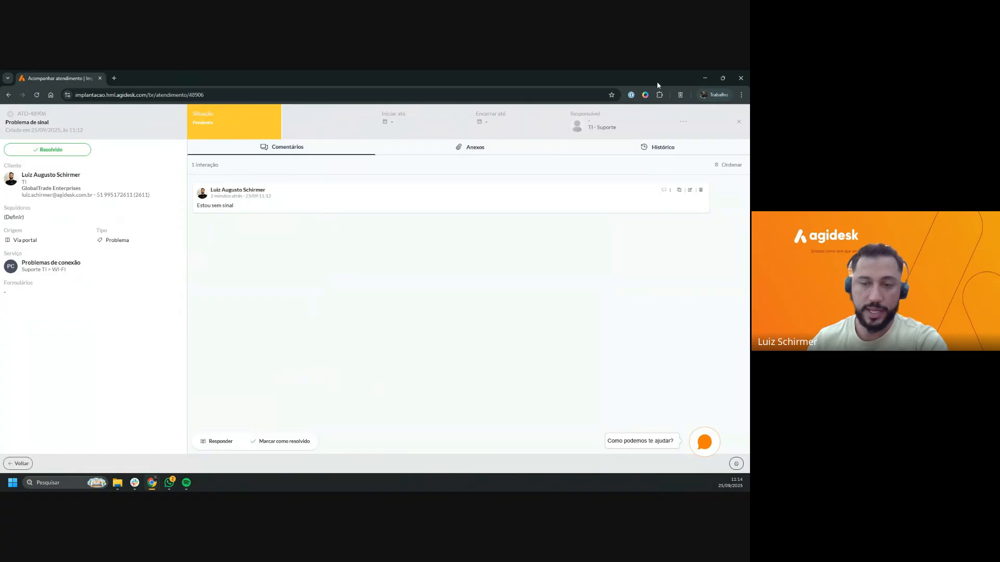
Reply to the "Problema de sinal" ticket with "Preciso de um retorno!" and save the reply.
left_click(221, 443)
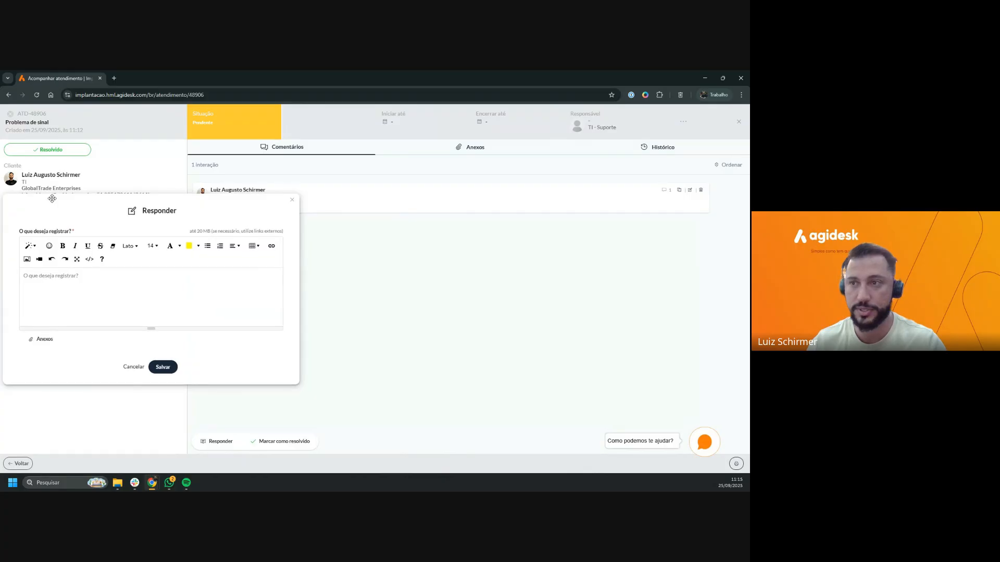
left_click_drag(52, 198, 258, 172)
left_click(297, 272)
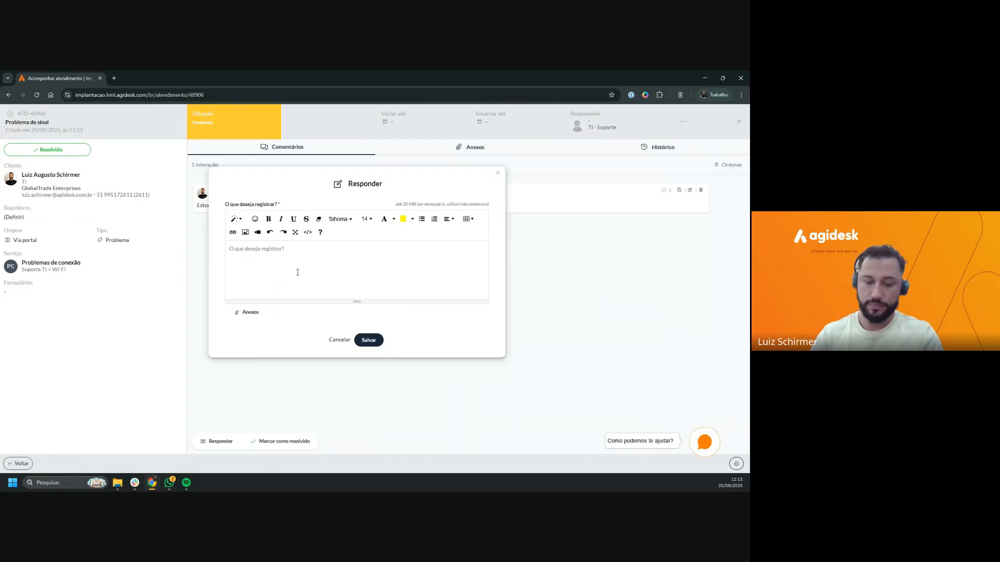
key("BackSpace")
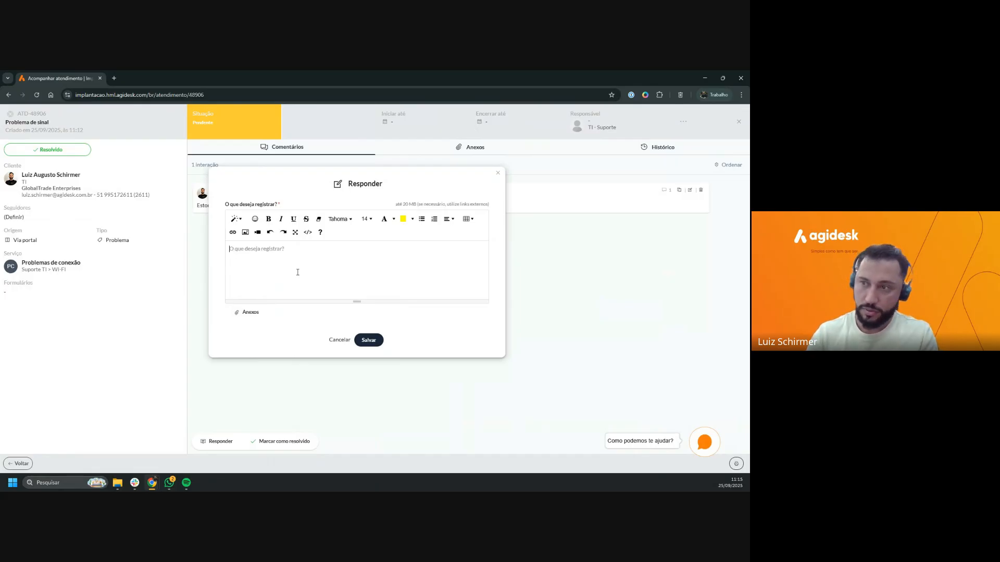
type("Preciso com")
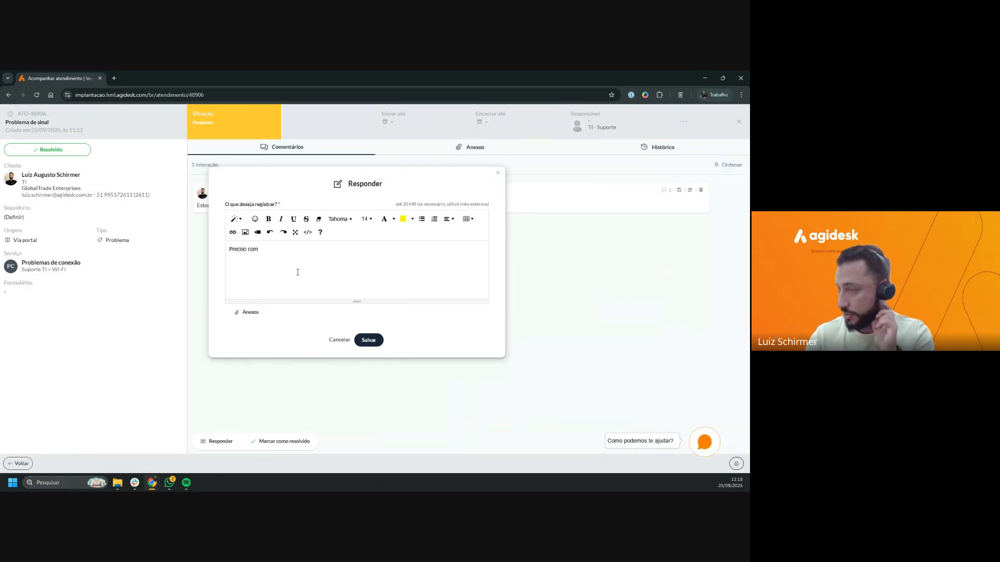
key("BackSpace")
key("BackSpace")
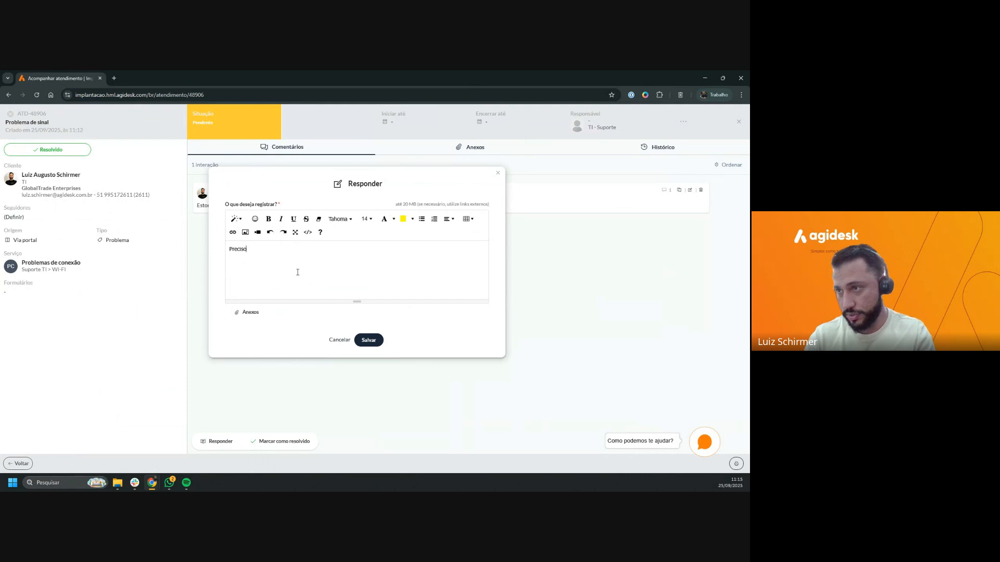
type("de um retorno!")
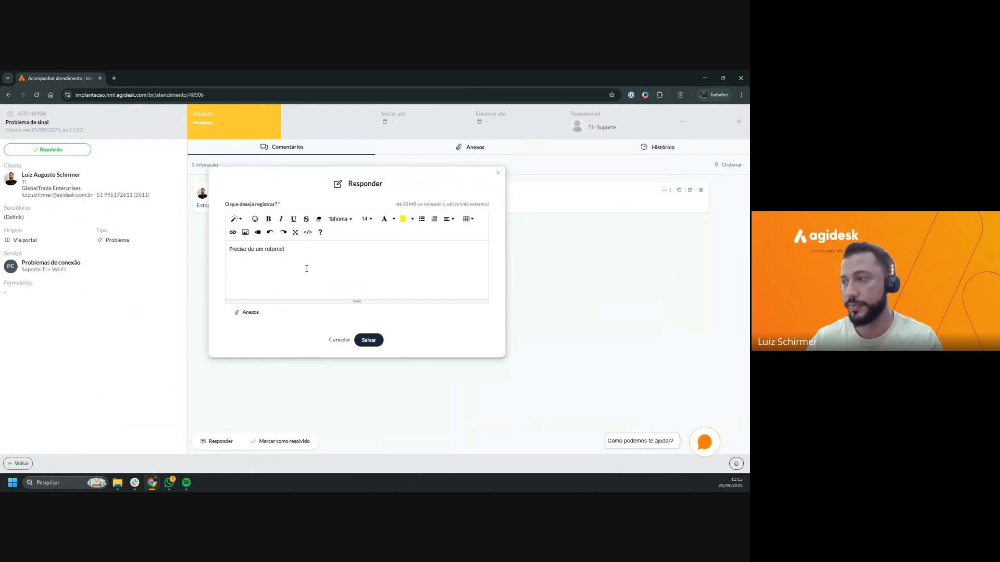
left_click(368, 340)
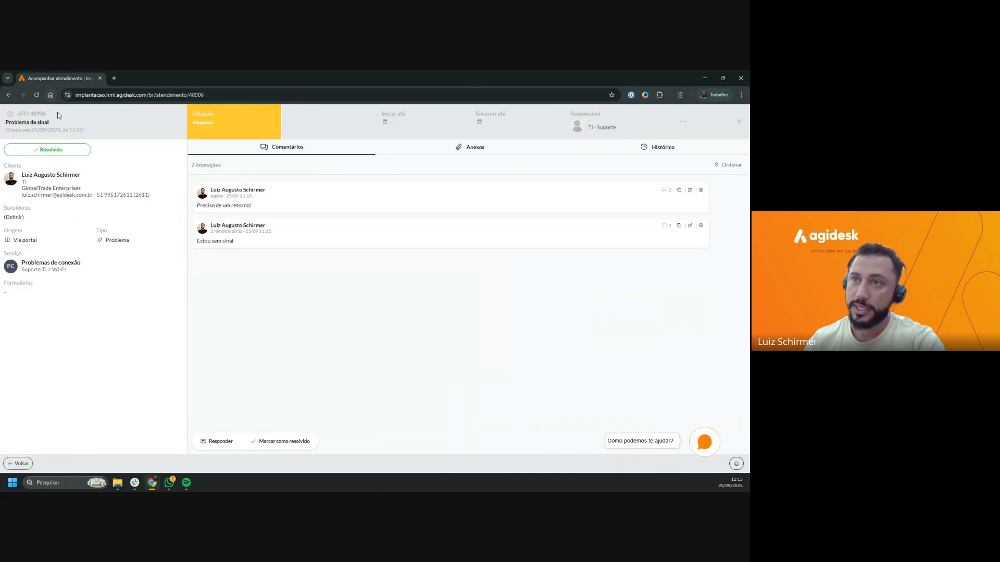
Copy the ID of the "Problema de sinal" ticket from its header.
left_click_drag(57, 115, 17, 117)
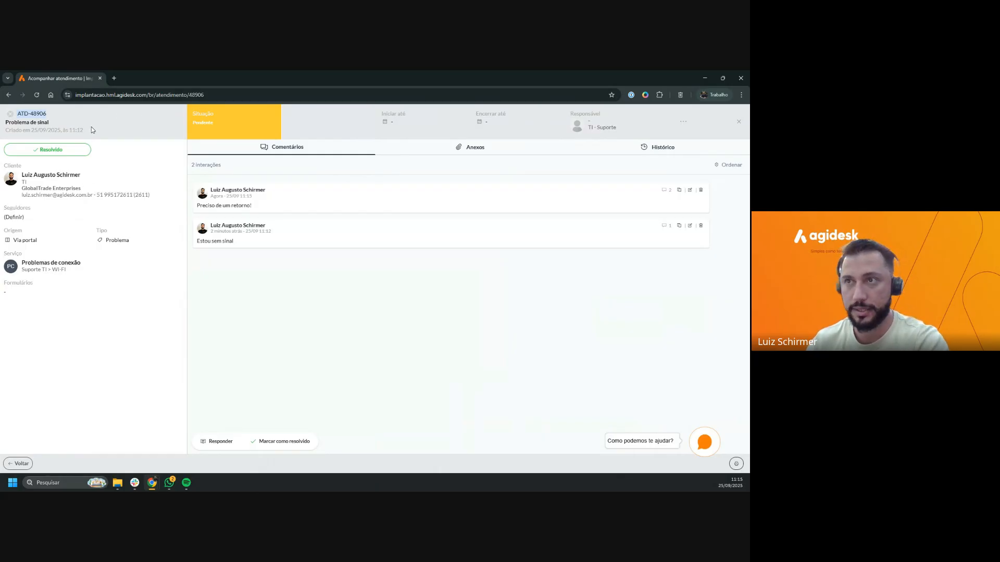
left_click(62, 112)
left_click_drag(45, 115, 17, 115)
key("ctrl+c")
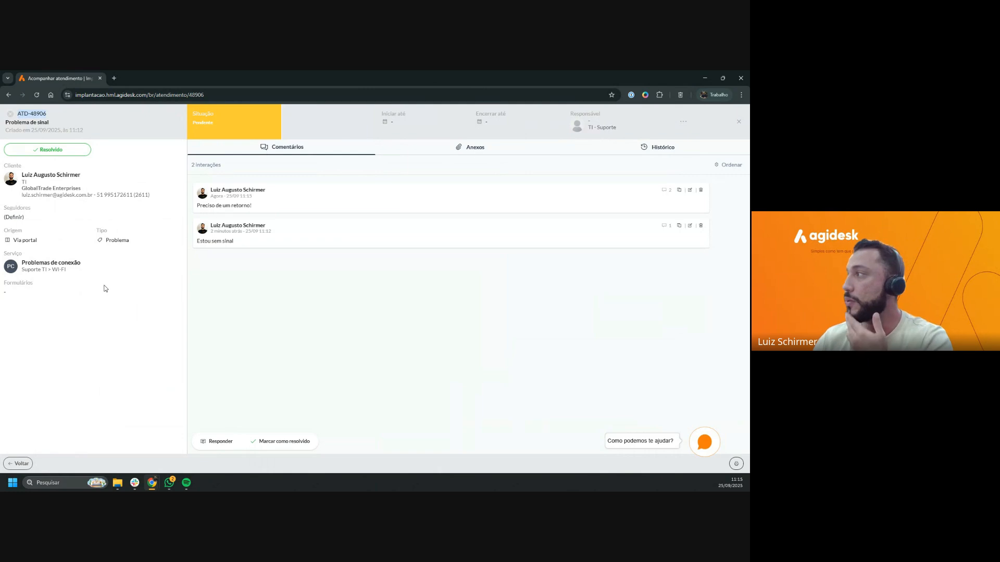
Leave the ticket, return to the client portal home and switch to the Portal do agente.
left_click(12, 468)
left_click(177, 146)
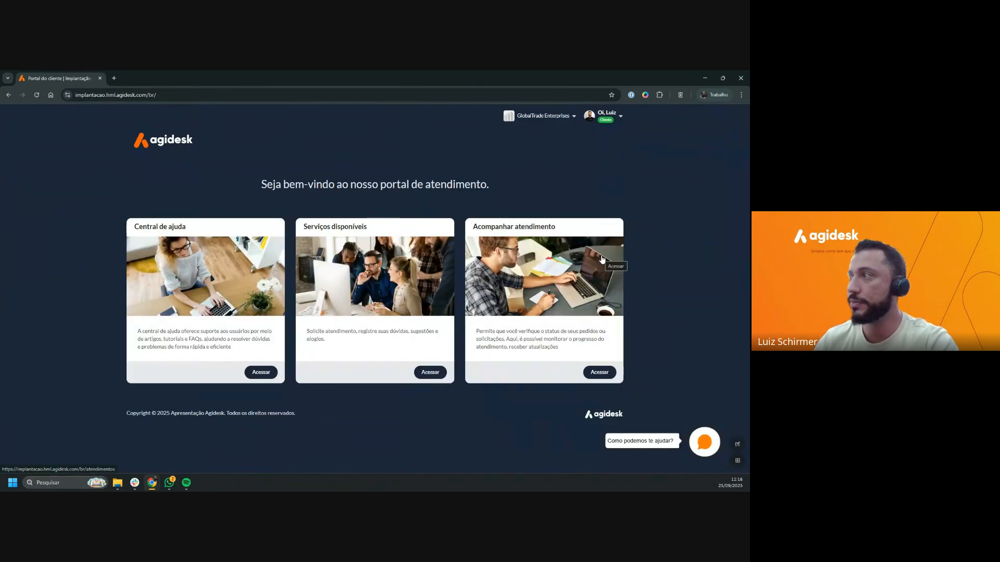
left_click(618, 119)
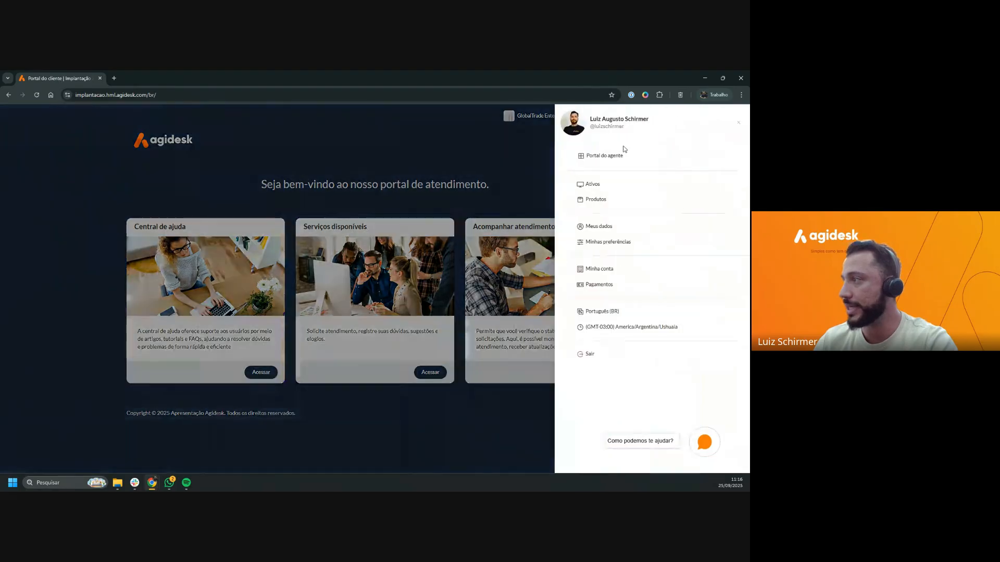
left_click(581, 157)
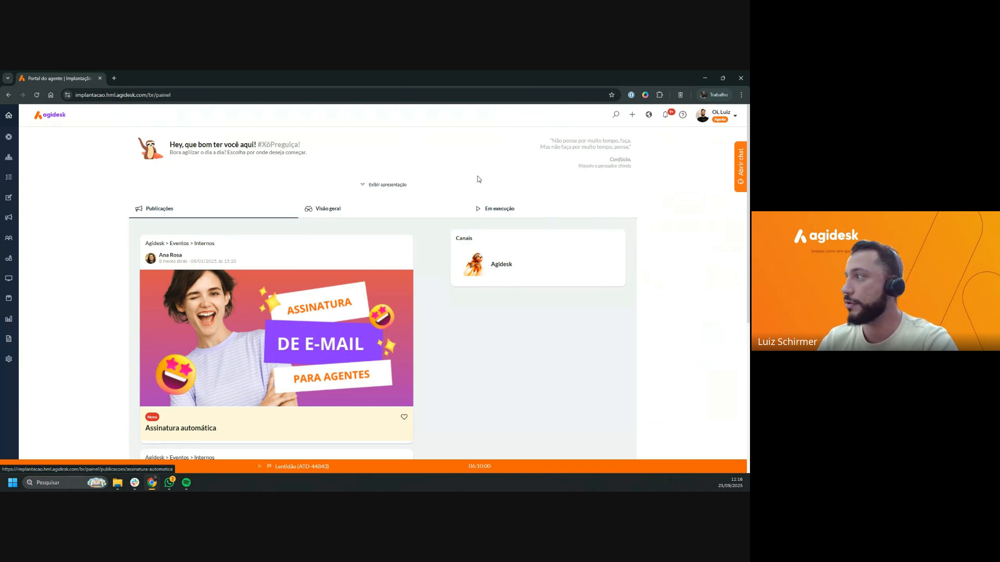
Search the agent portal for the copied ticket ID, view the "Problema de sinal" ticket and leave it.
left_click(617, 116)
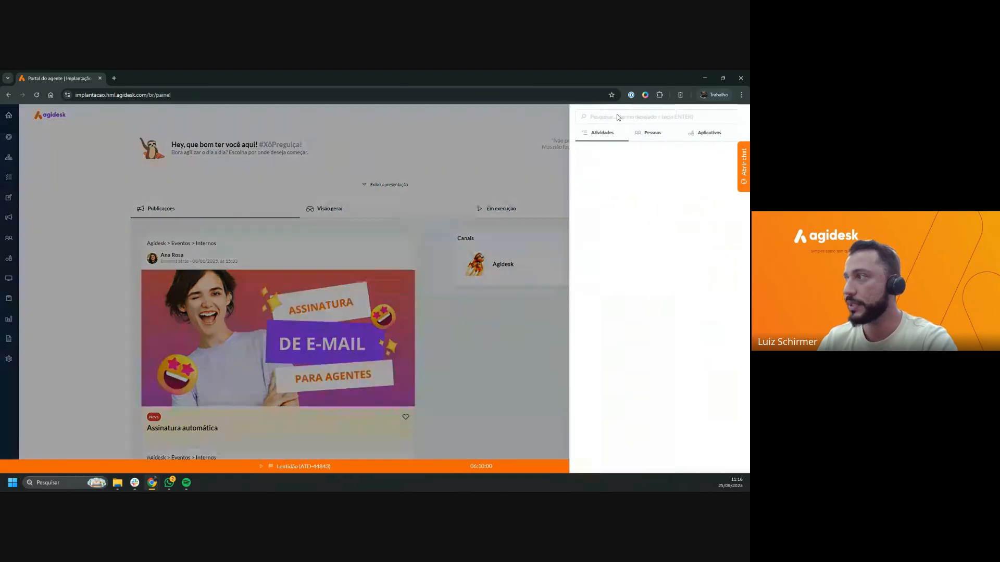
key("ctrl+v")
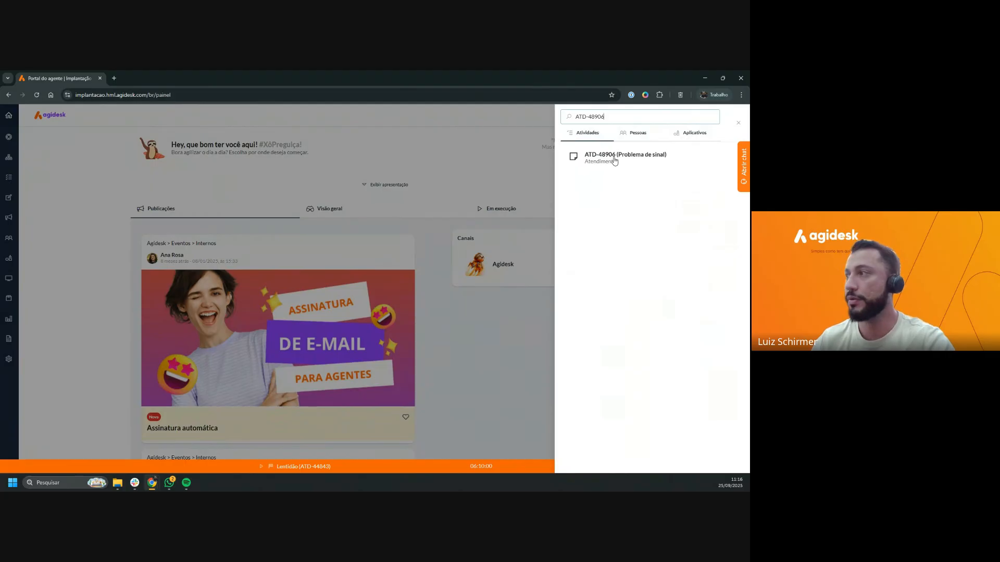
left_click(614, 160)
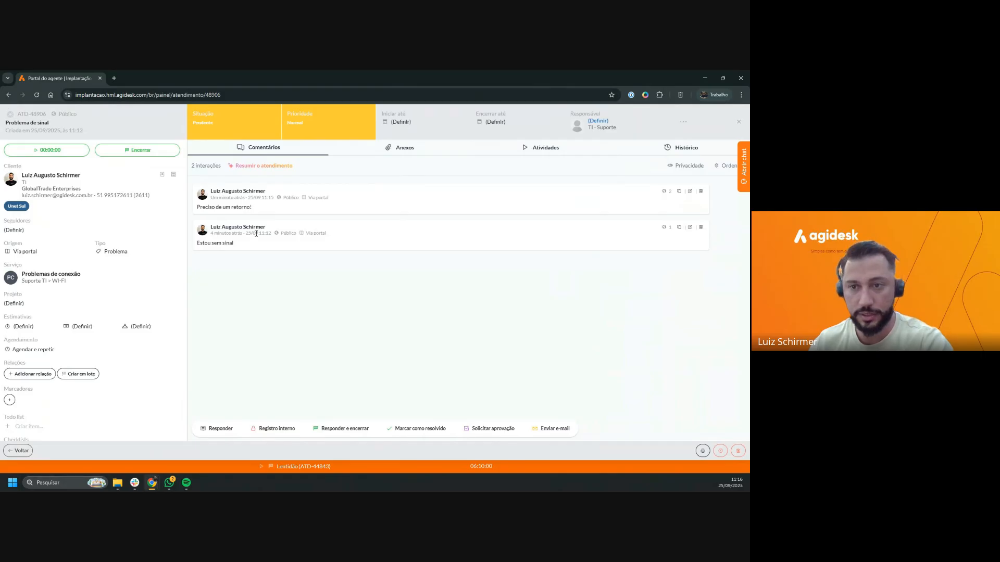
left_click(21, 451)
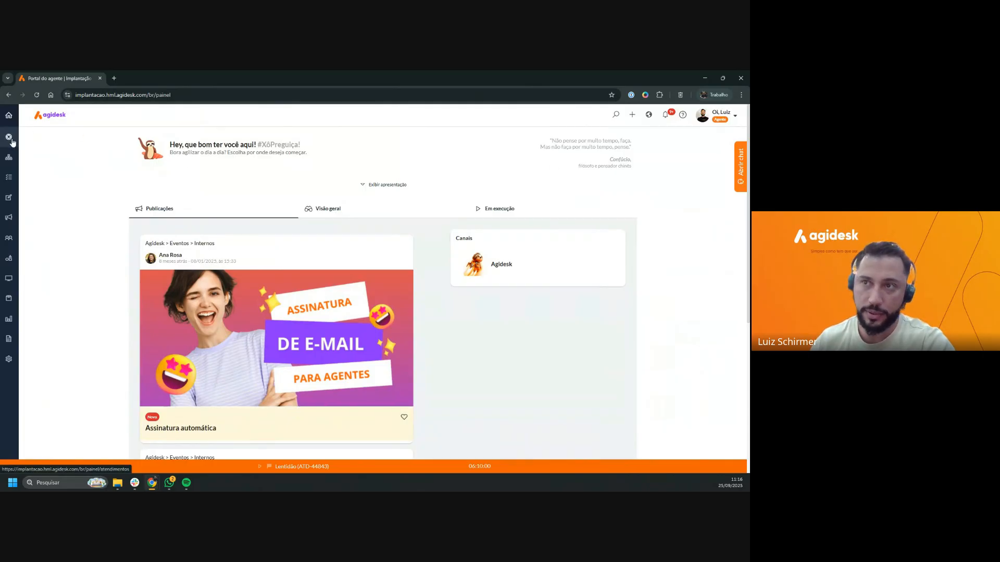
Look through the agent's Meus atendimentos and Minhas equipes ticket lists.
left_click(8, 138)
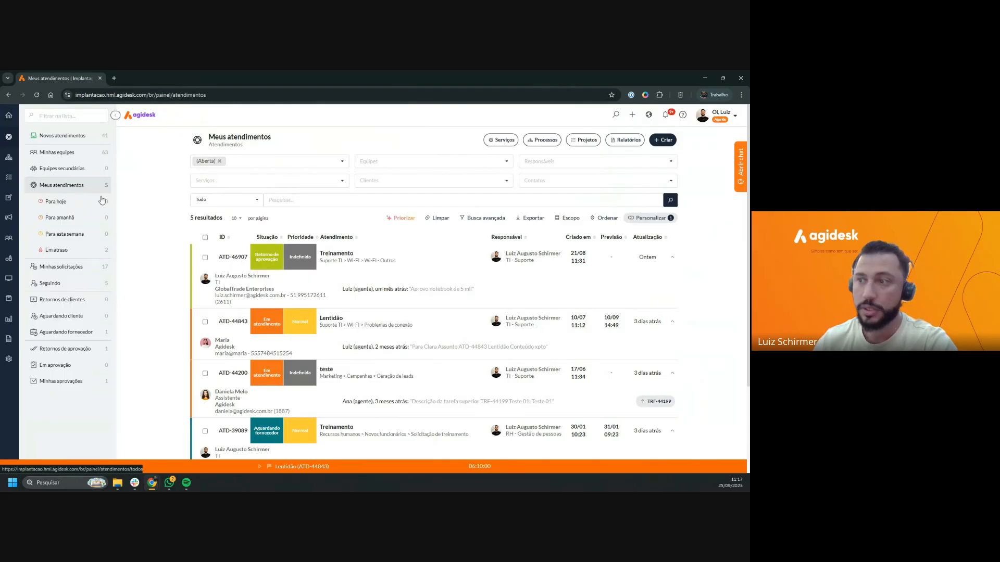
scroll(234, 270, "down", 2)
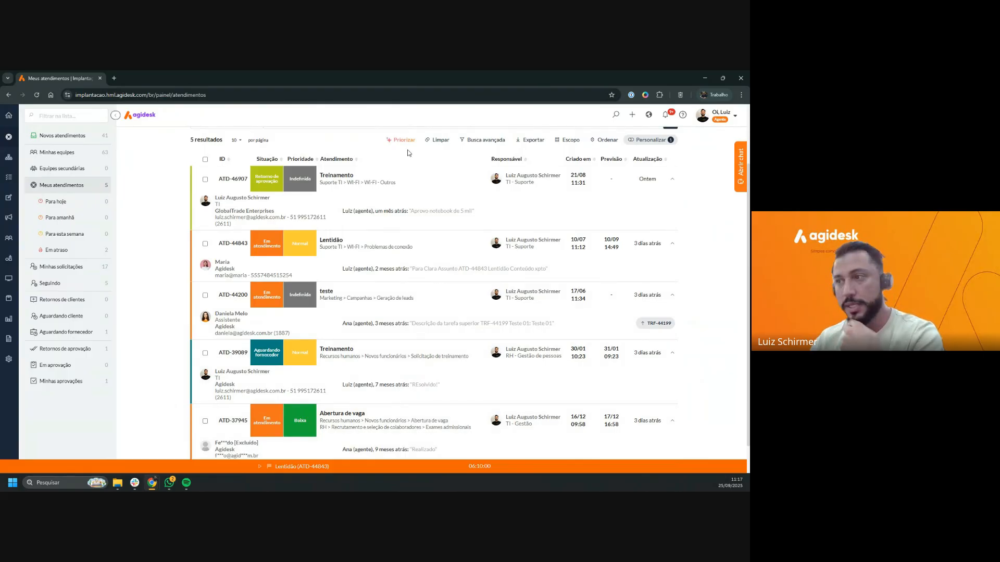
scroll(409, 151, "up", 2)
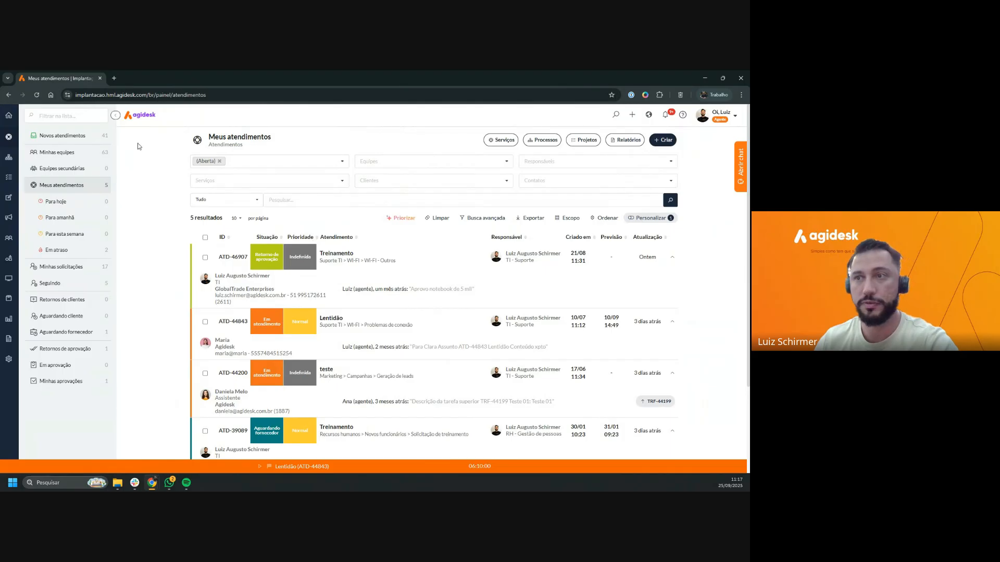
left_click(88, 153)
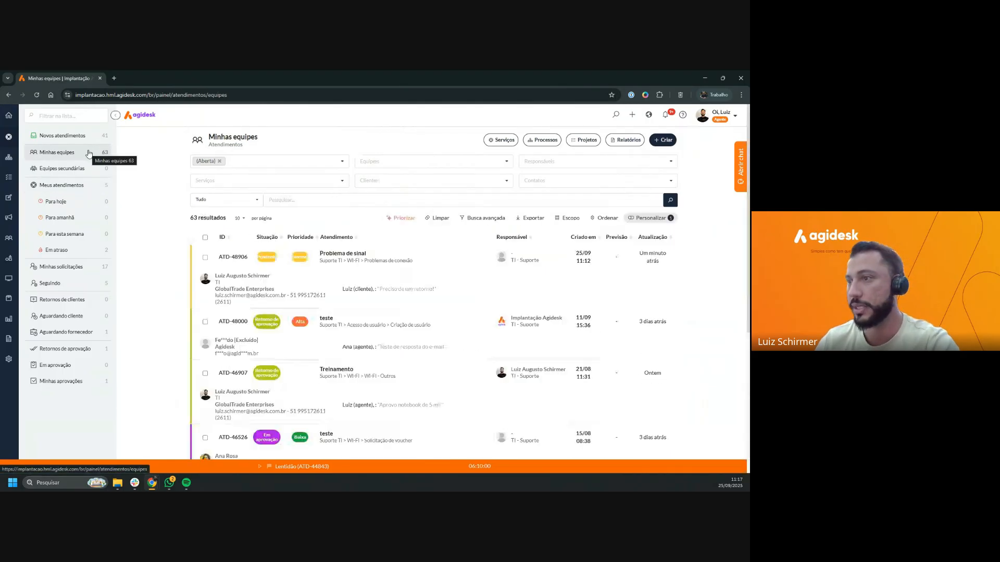
scroll(266, 218, "down", 1)
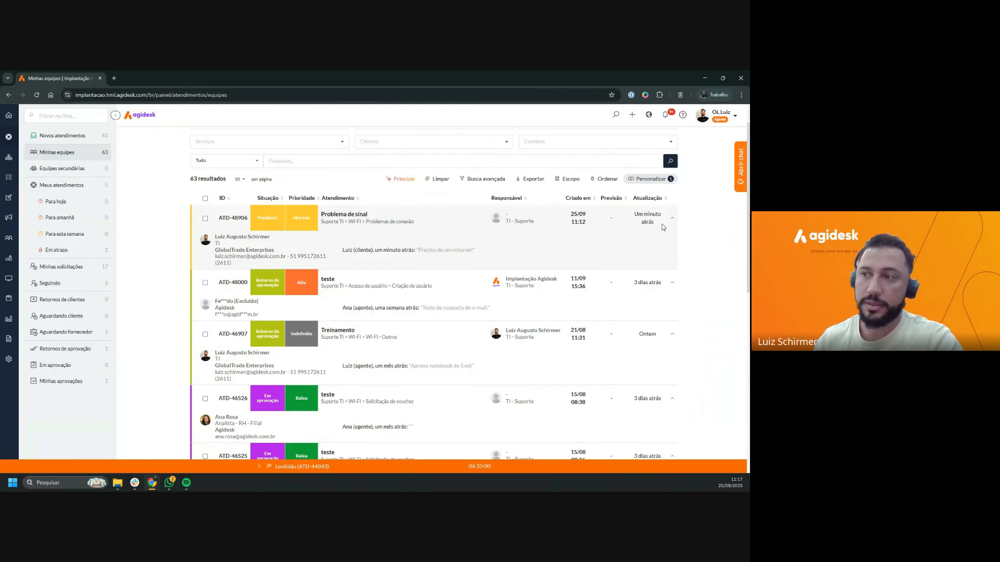
scroll(432, 227, "up", 1)
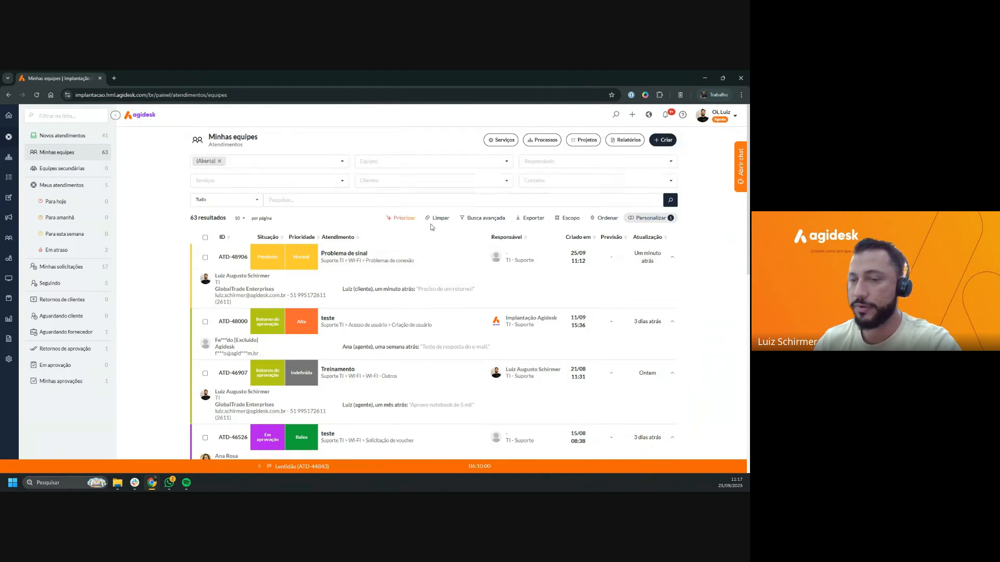
Examine the Contatos filter and the Busca avançada options for Minhas equipes, closing them without applying any filter.
left_click(483, 219)
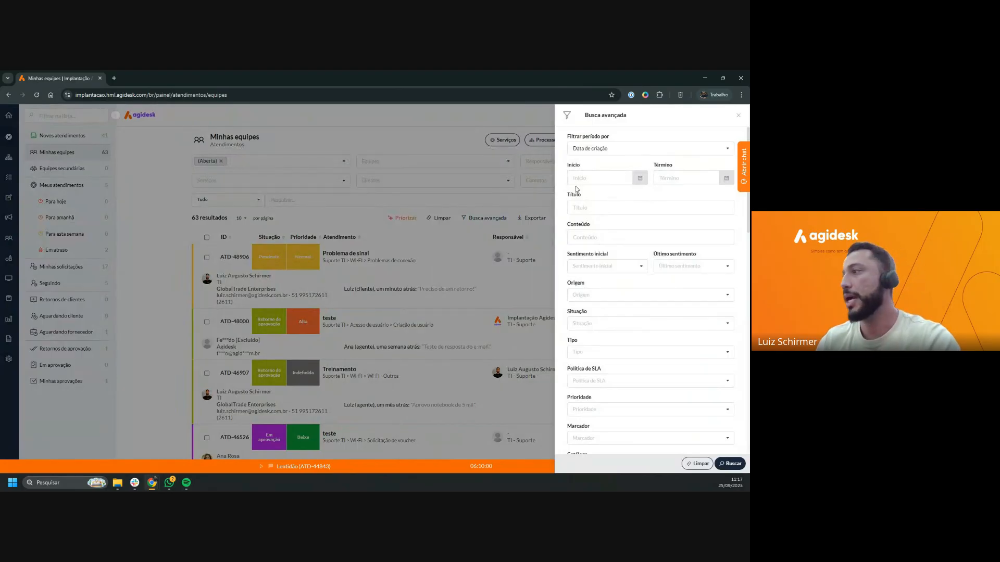
left_click(738, 115)
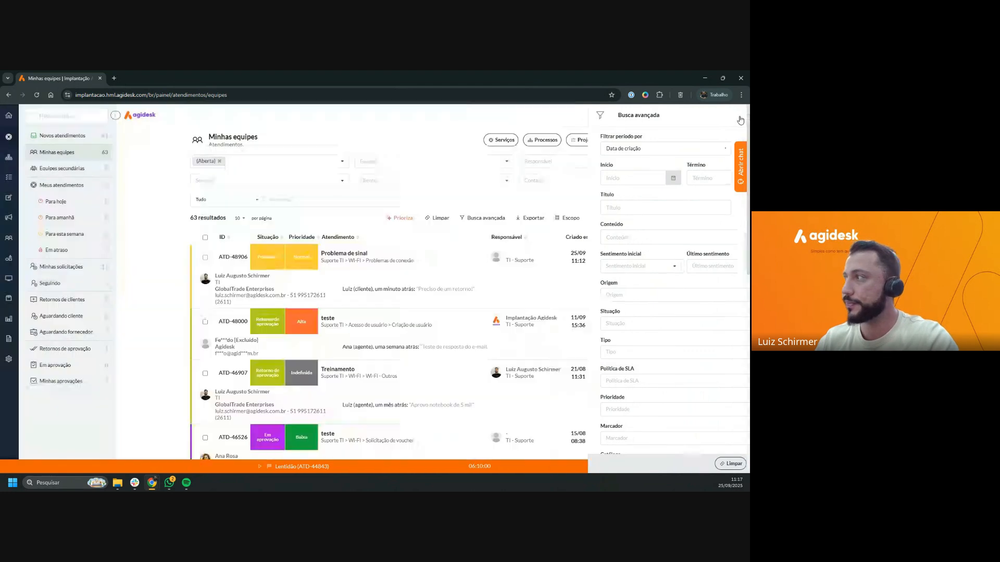
left_click(558, 182)
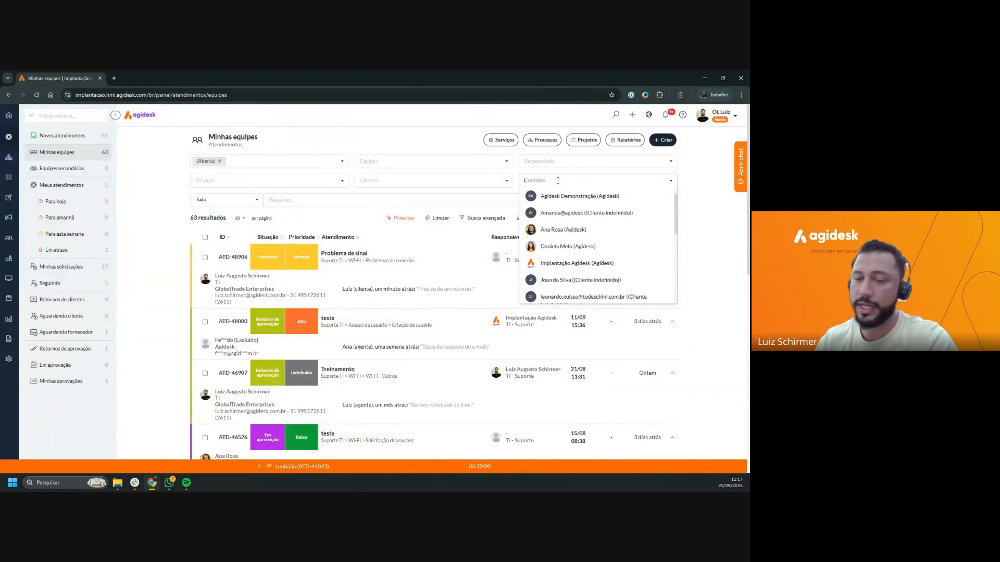
left_click(160, 192)
left_click(484, 219)
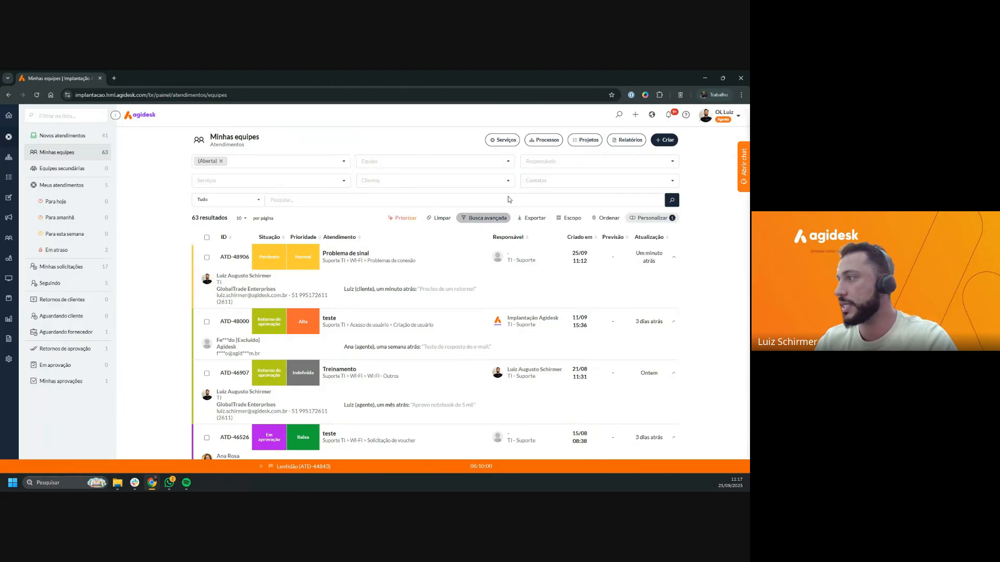
left_click(596, 178)
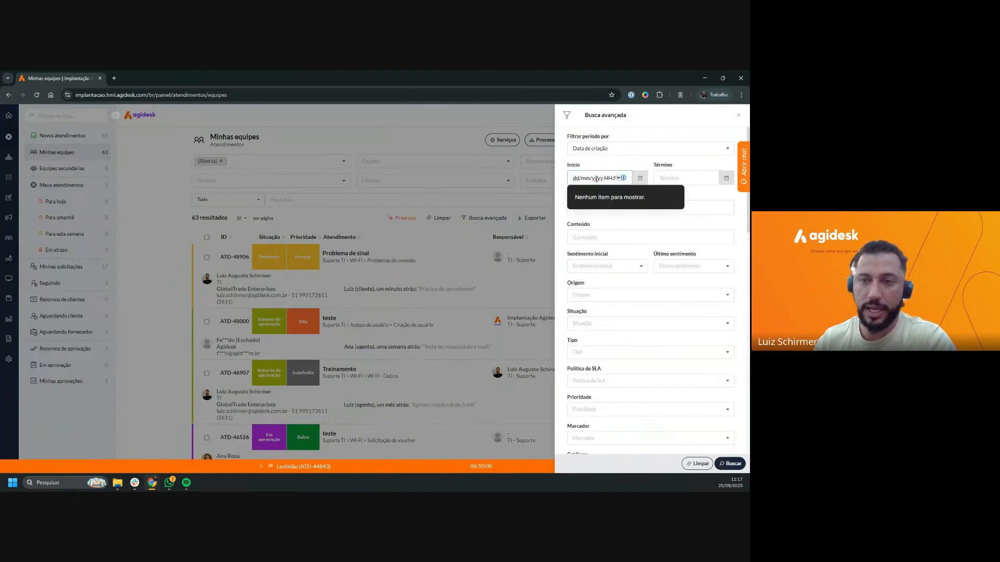
left_click(697, 178)
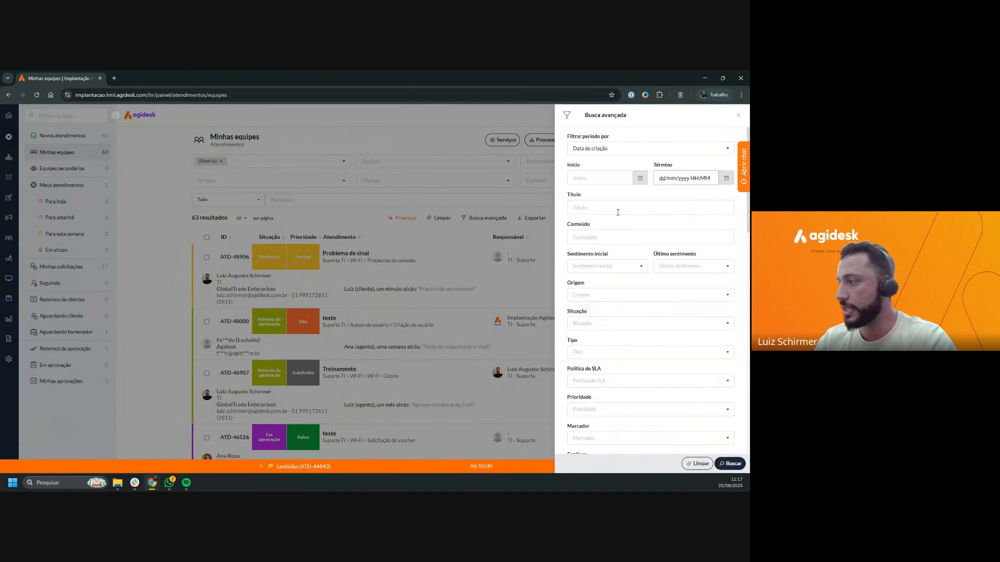
scroll(600, 191, "down", 3)
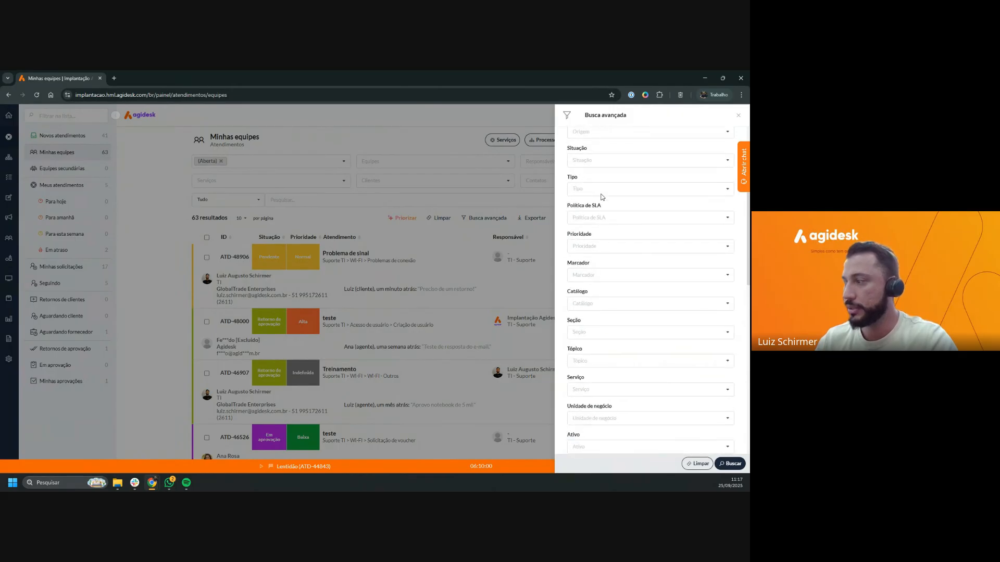
scroll(601, 195, "down", 8)
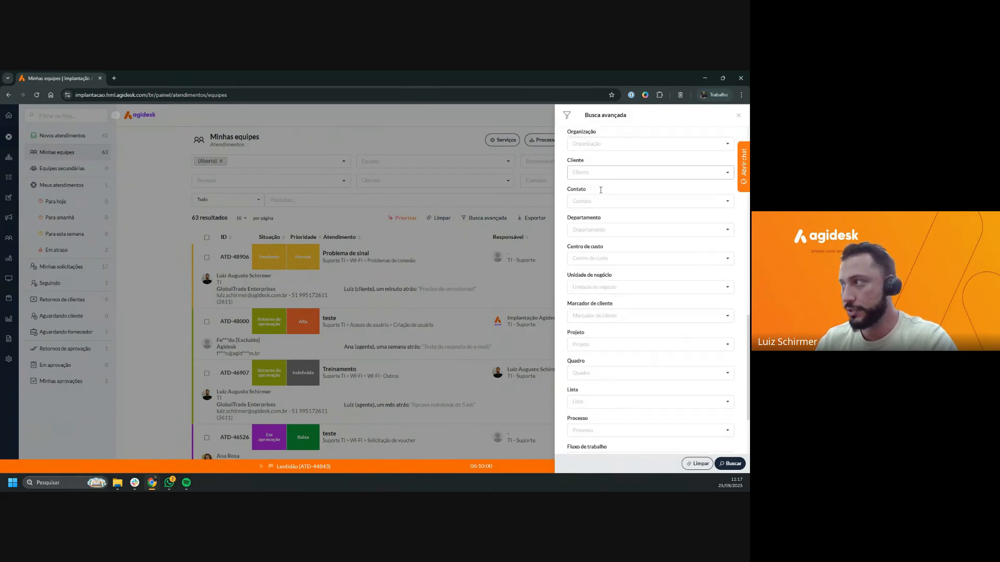
scroll(600, 190, "down", 1)
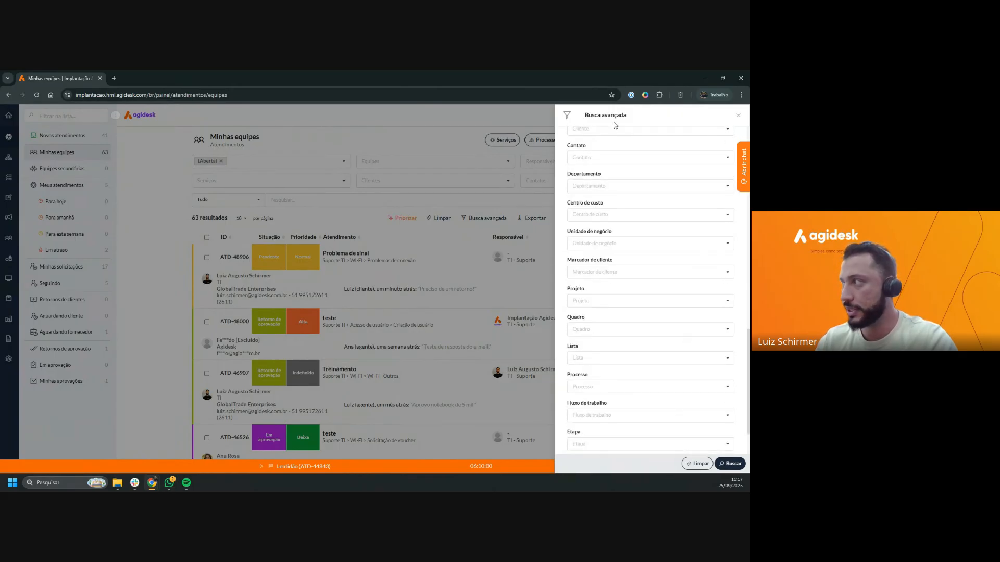
left_click(737, 116)
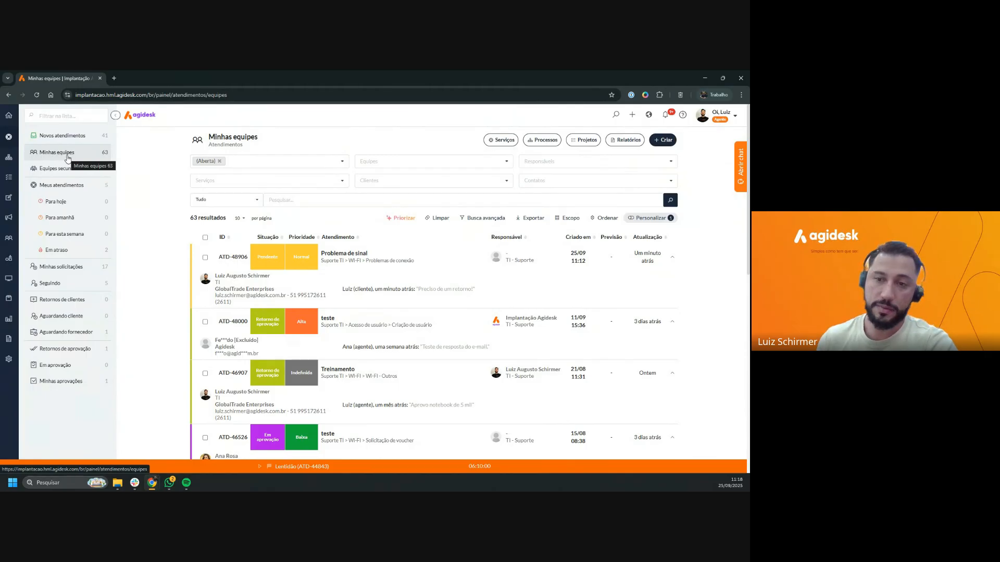
Return to the agent portal home and open the Novos atendimentos list from the tickets area.
left_click(9, 114)
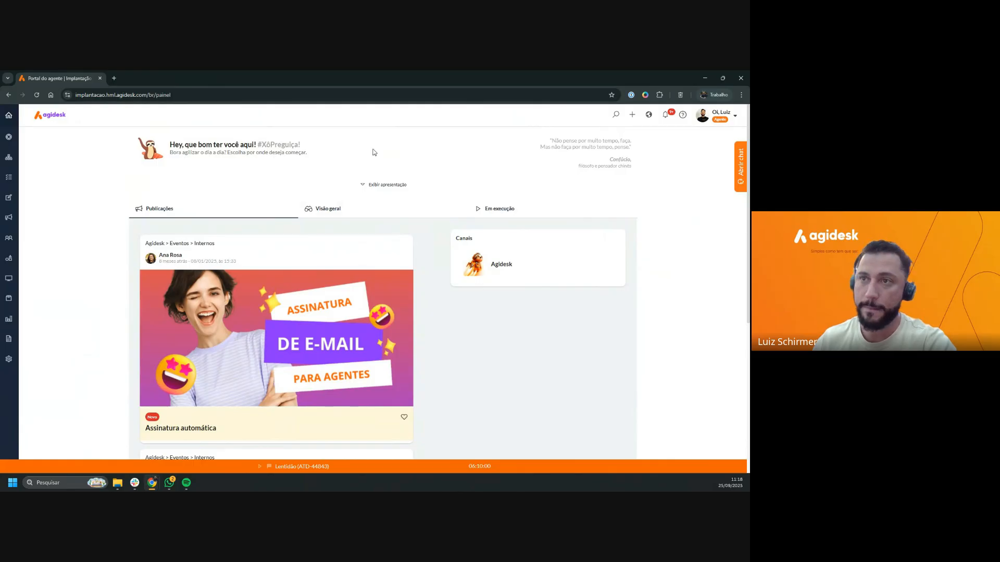
left_click(10, 139)
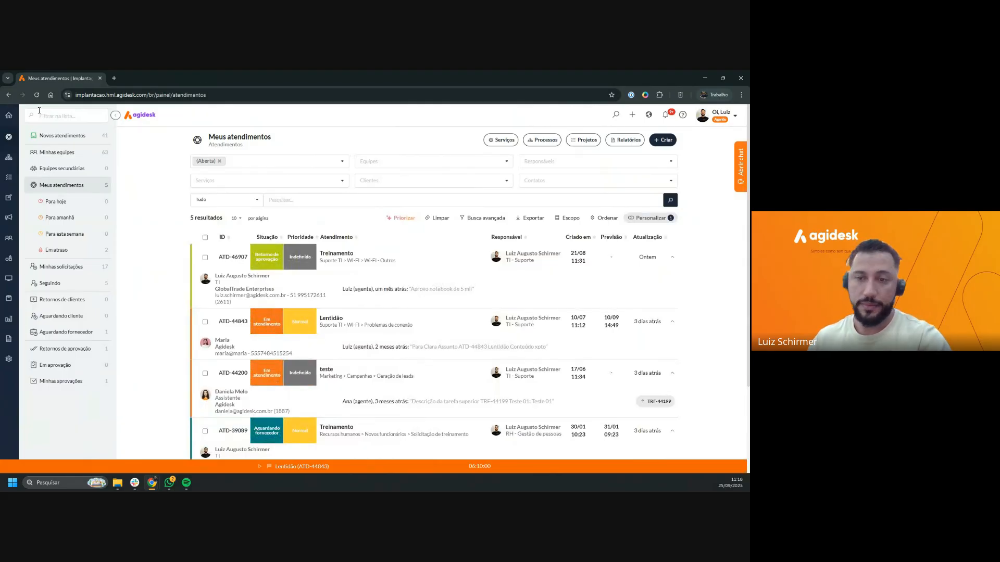
left_click(46, 138)
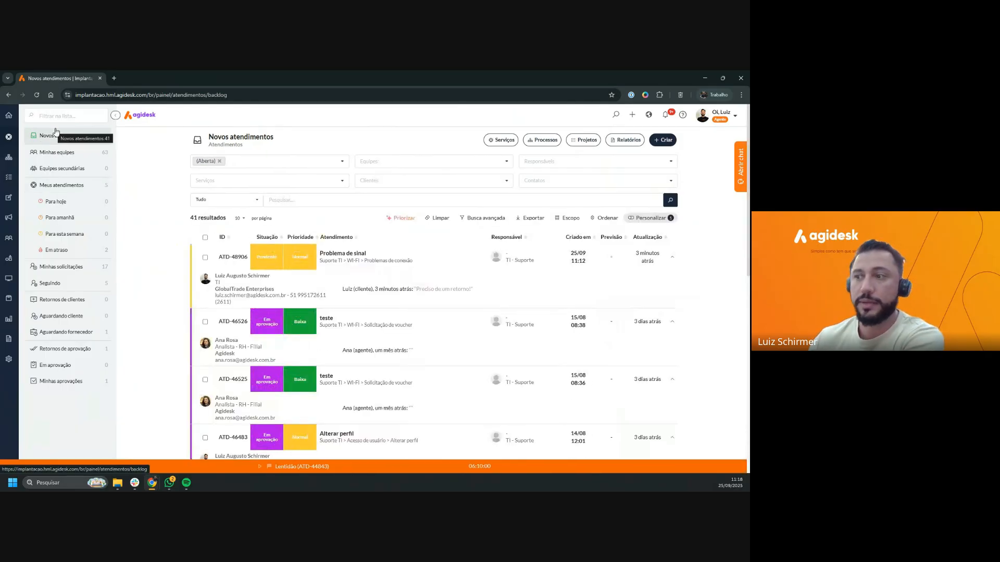
Look through the Novos atendimentos and Meus atendimentos lists, then go back to Novos atendimentos.
scroll(235, 371, "down", 10)
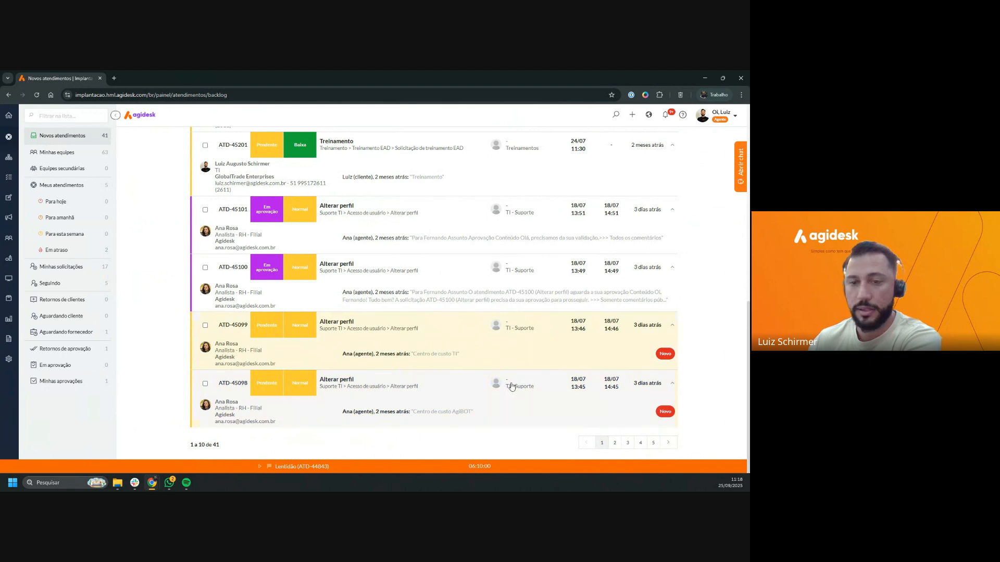
left_click(57, 189)
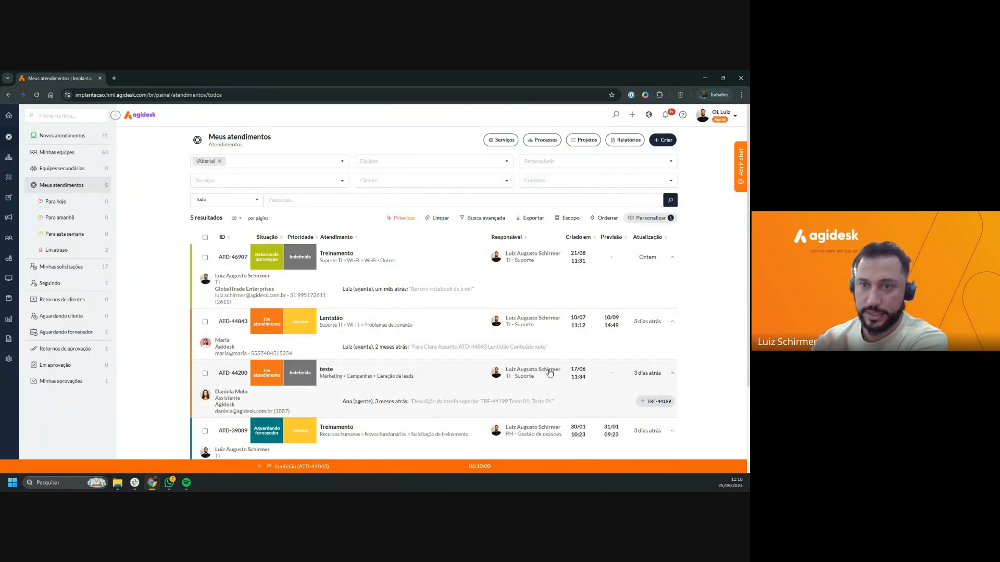
left_click(71, 138)
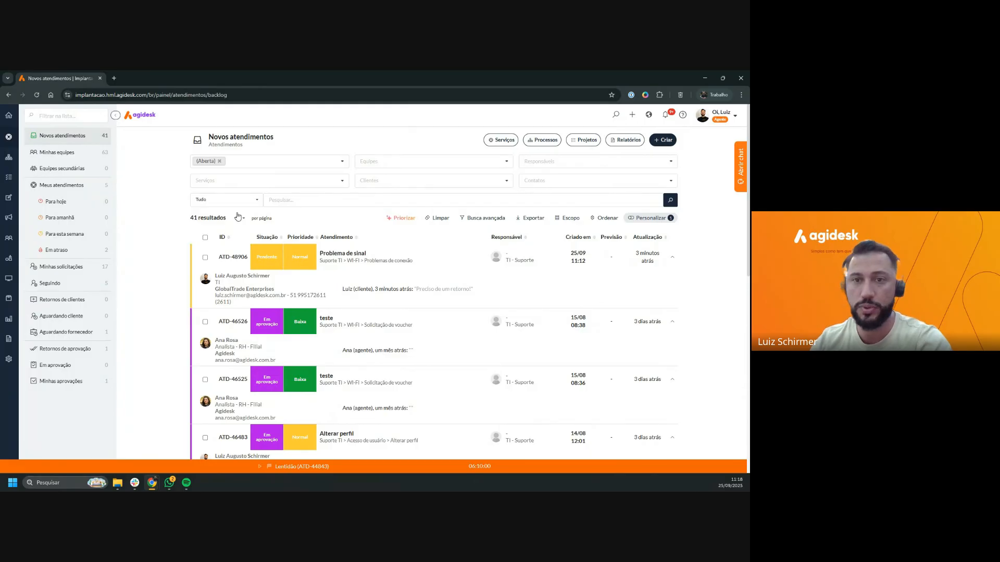
Select the first four tickets in the Novos atendimentos list for a bulk action.
left_click(206, 257)
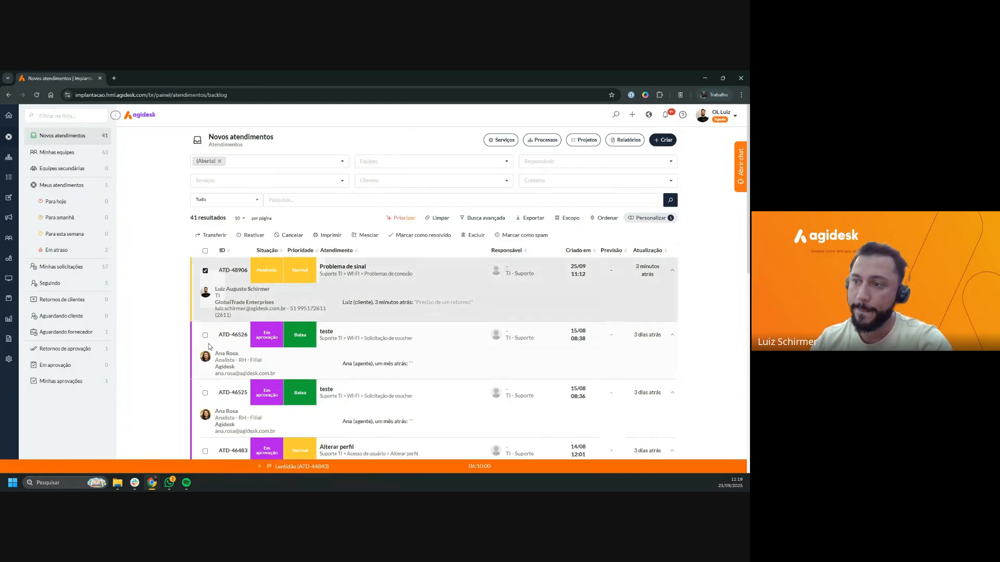
left_click(205, 335)
left_click(205, 392)
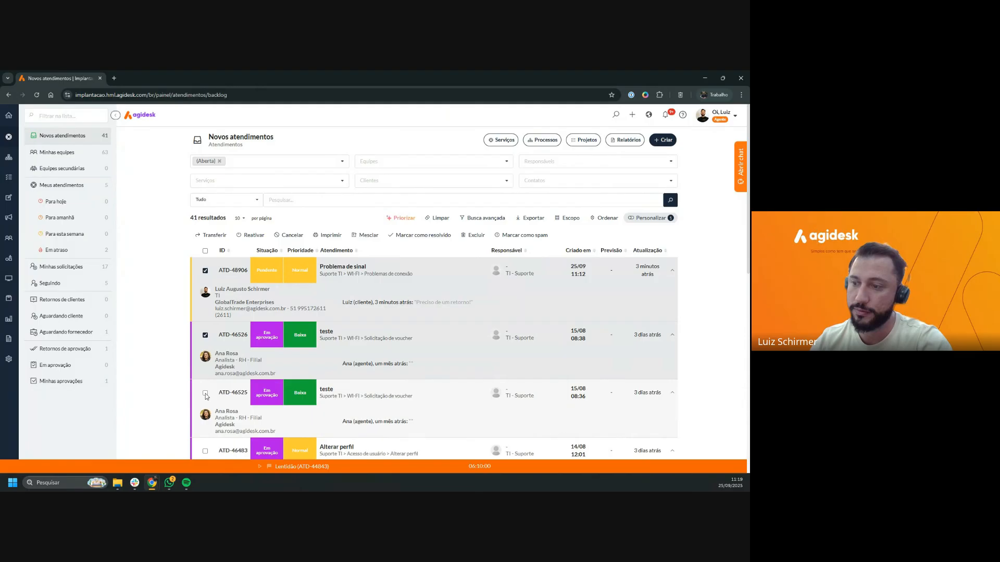
left_click(206, 451)
scroll(209, 312, "down", 1)
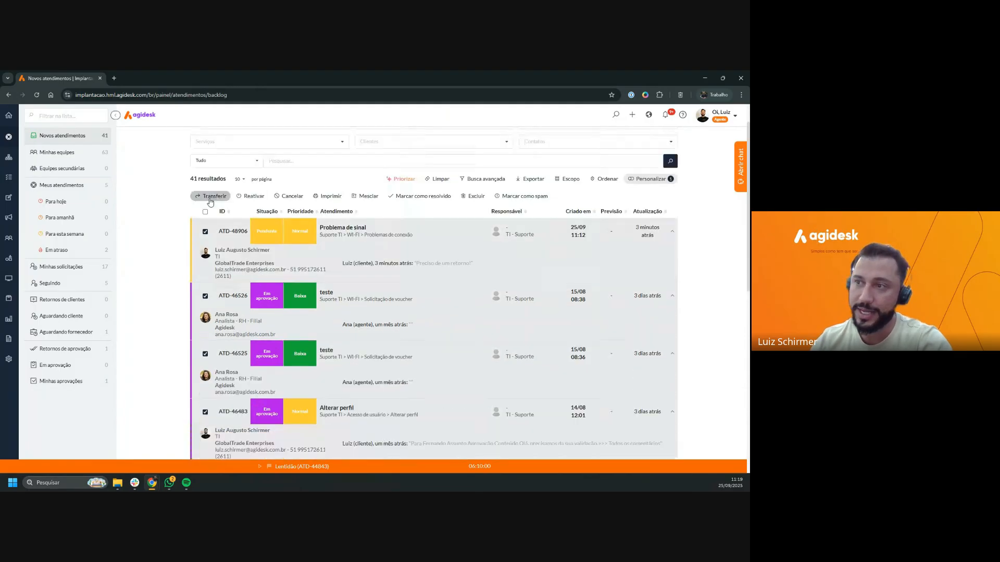
Fill in a bulk transfer to team Suporte N1 with its agent as Responsável, discard it and deselect all tickets.
left_click(208, 196)
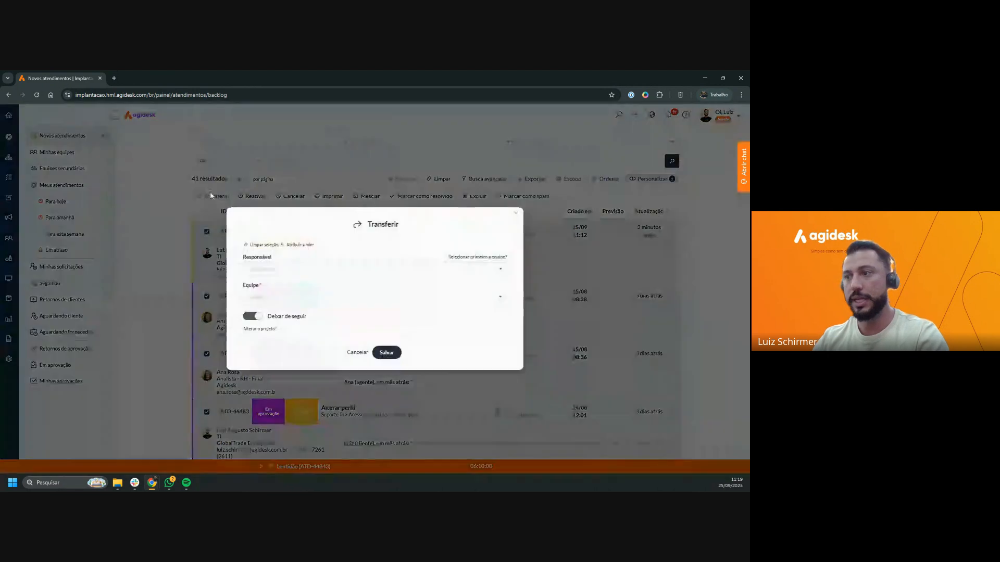
left_click(273, 298)
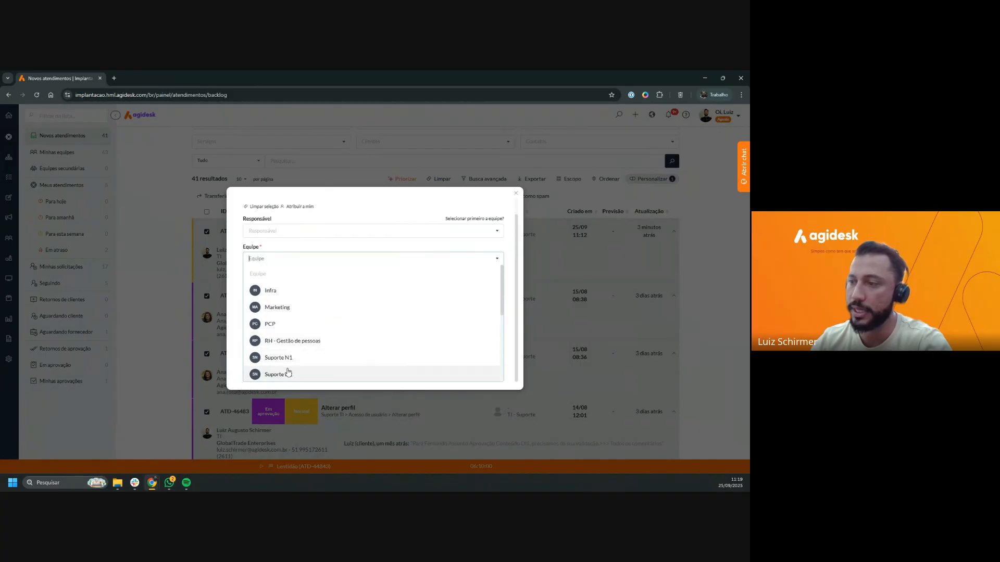
left_click(281, 358)
left_click(273, 272)
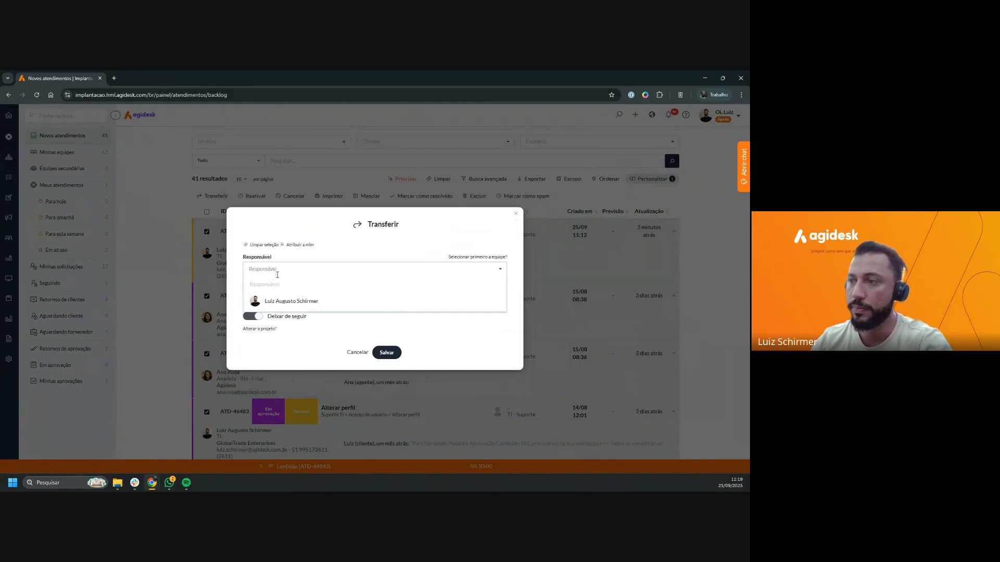
left_click(283, 300)
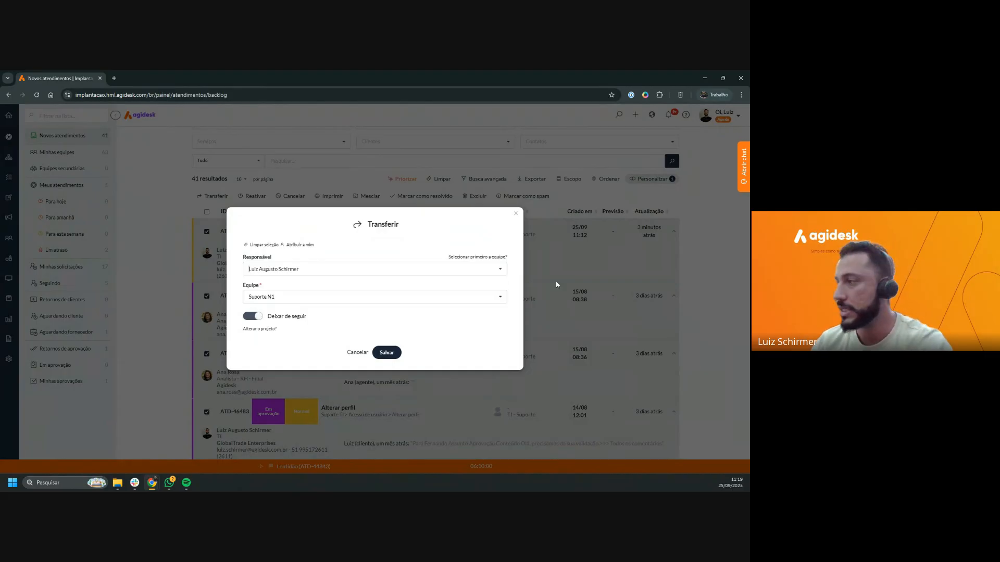
left_click(516, 213)
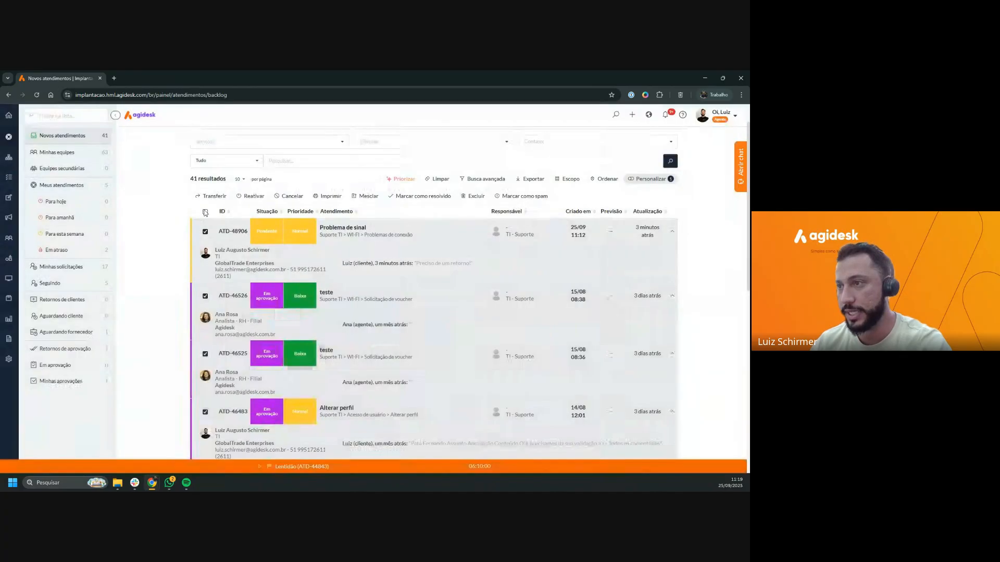
left_click(205, 212)
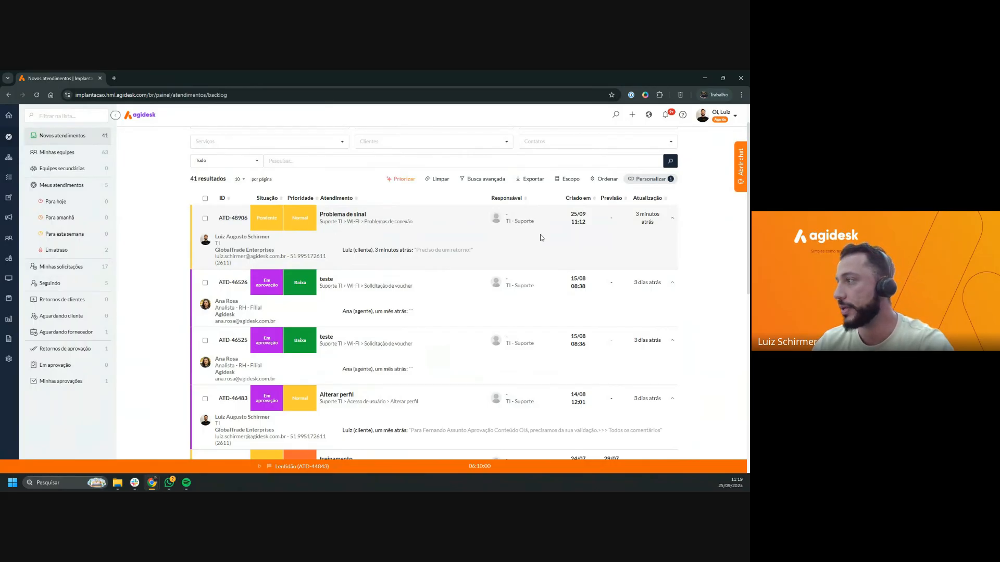
Open the "Problema de sinal" ticket and change its Situação to Em atendimento.
left_click(238, 218)
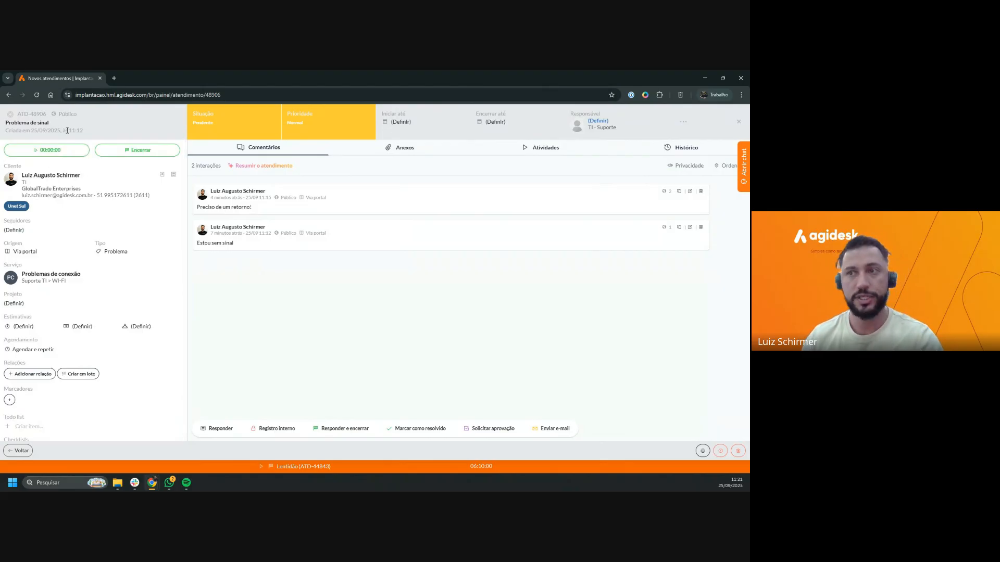
left_click(53, 150)
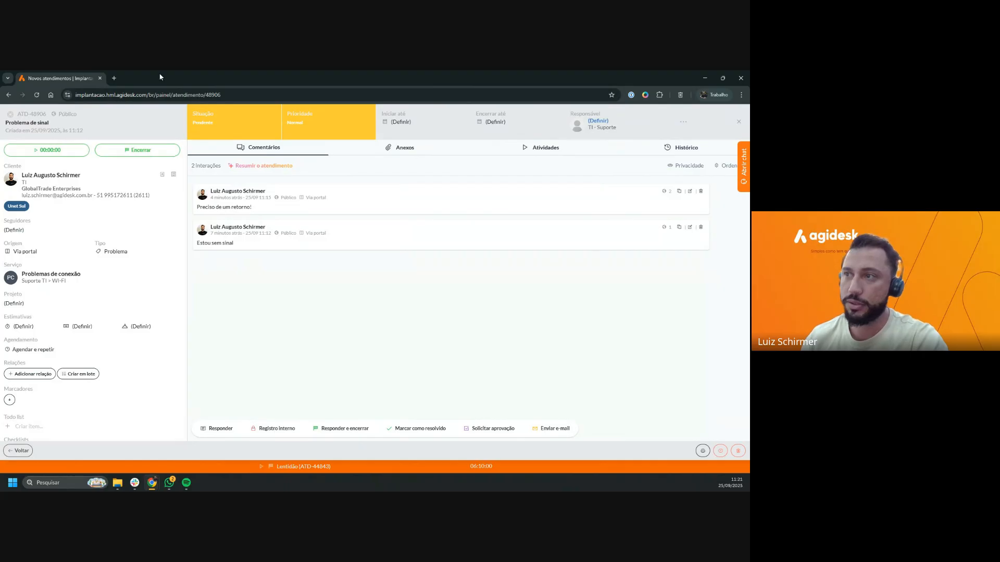
left_click(220, 123)
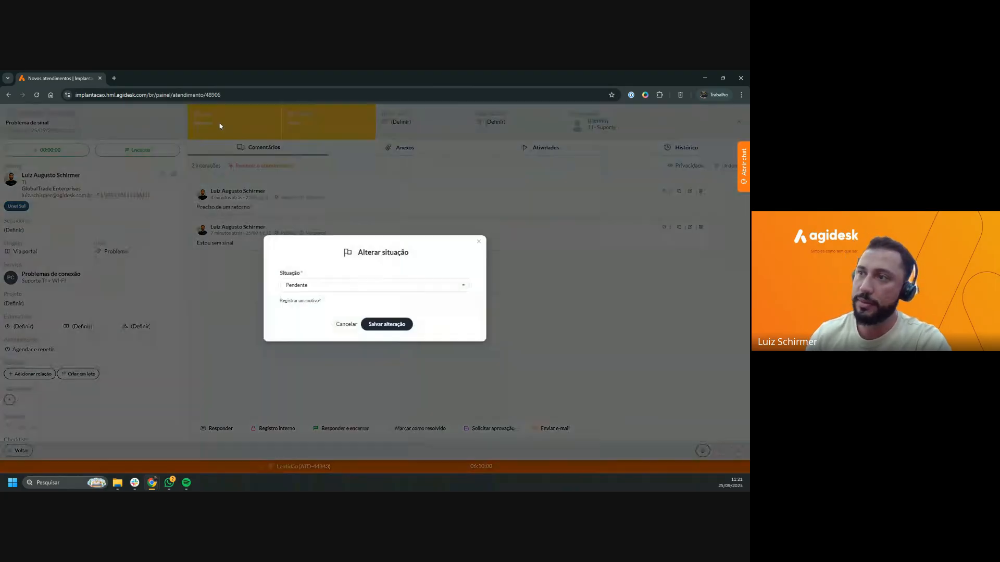
left_click(287, 287)
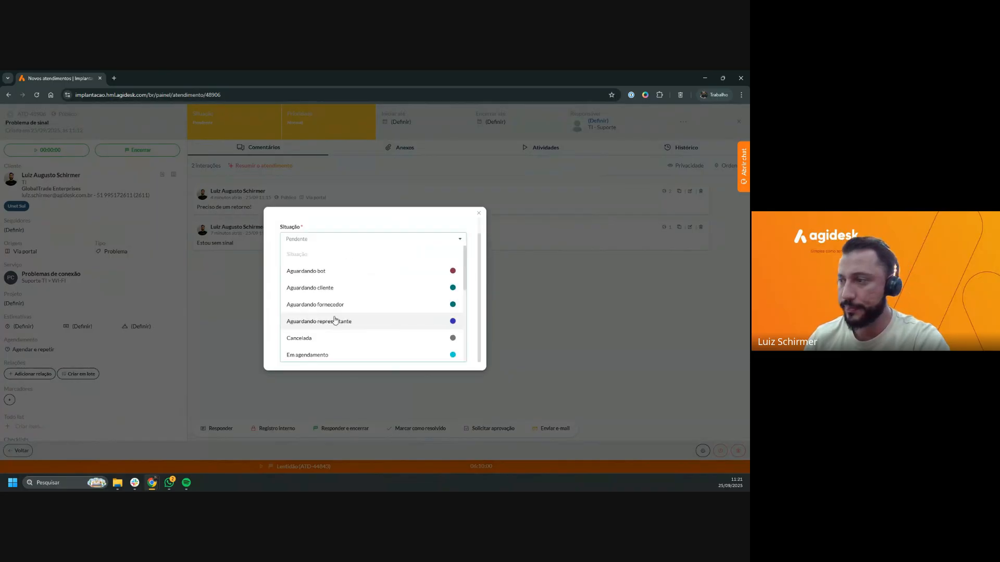
scroll(335, 317, "down", 2)
left_click(325, 344)
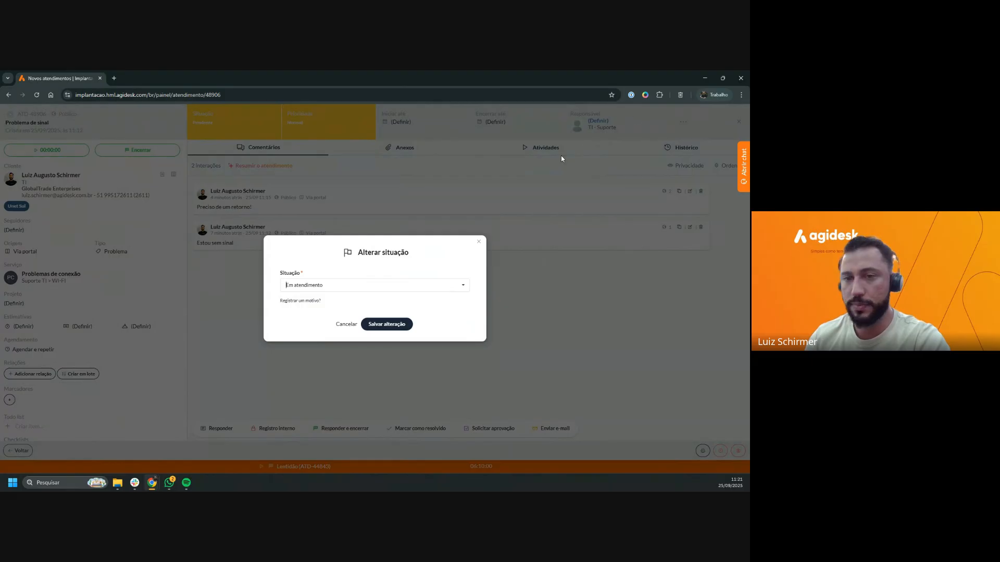
left_click(385, 324)
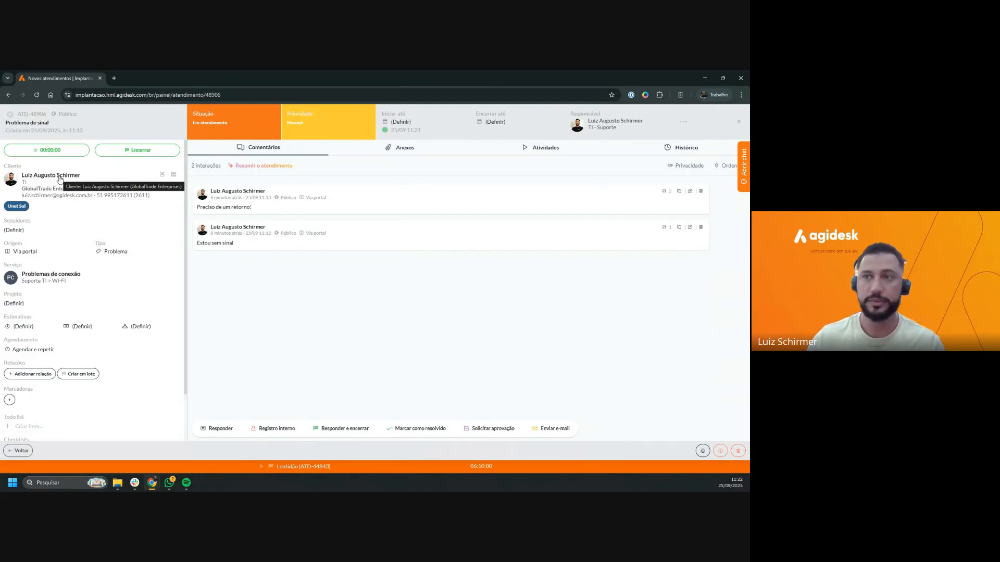
Replace the ticket's contact with the Analista - RH contact, set the Cliente to Agidesk and save the change.
left_click(60, 177)
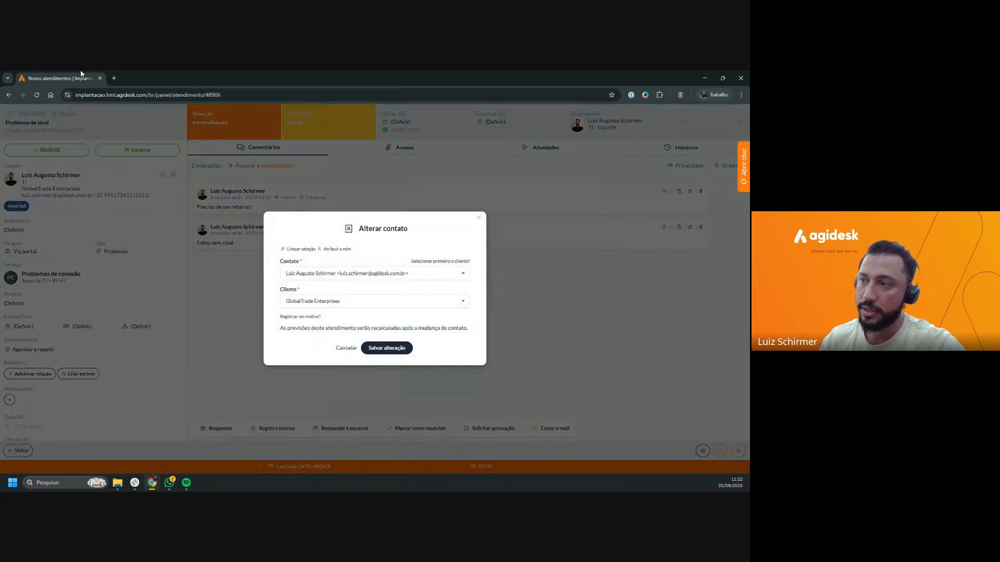
left_click(297, 249)
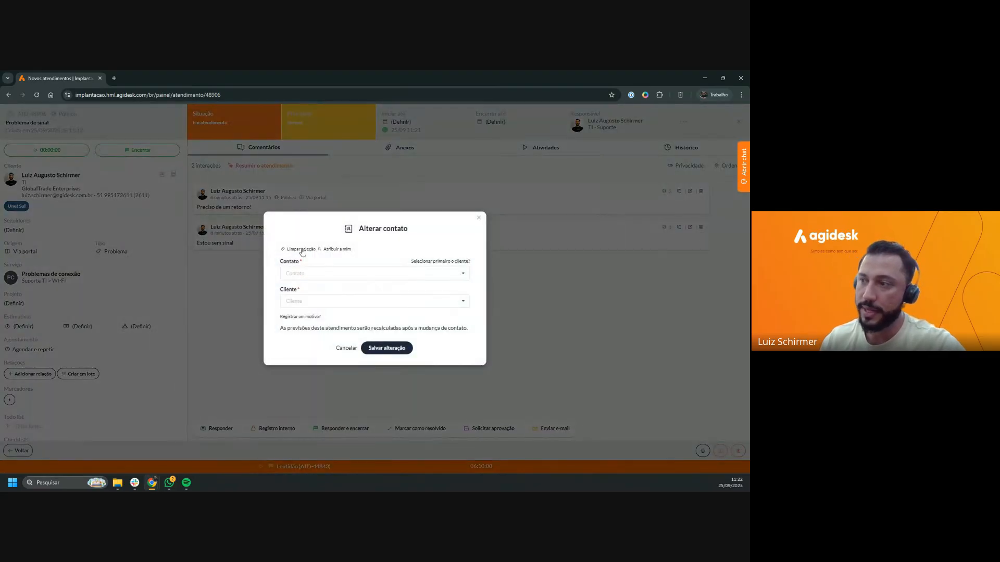
left_click(326, 270)
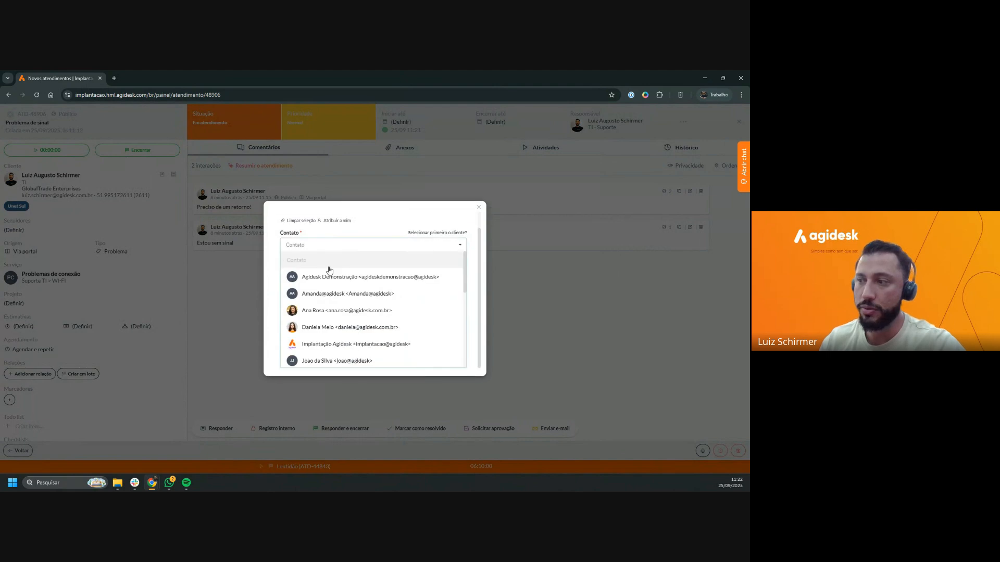
left_click(330, 311)
left_click(313, 301)
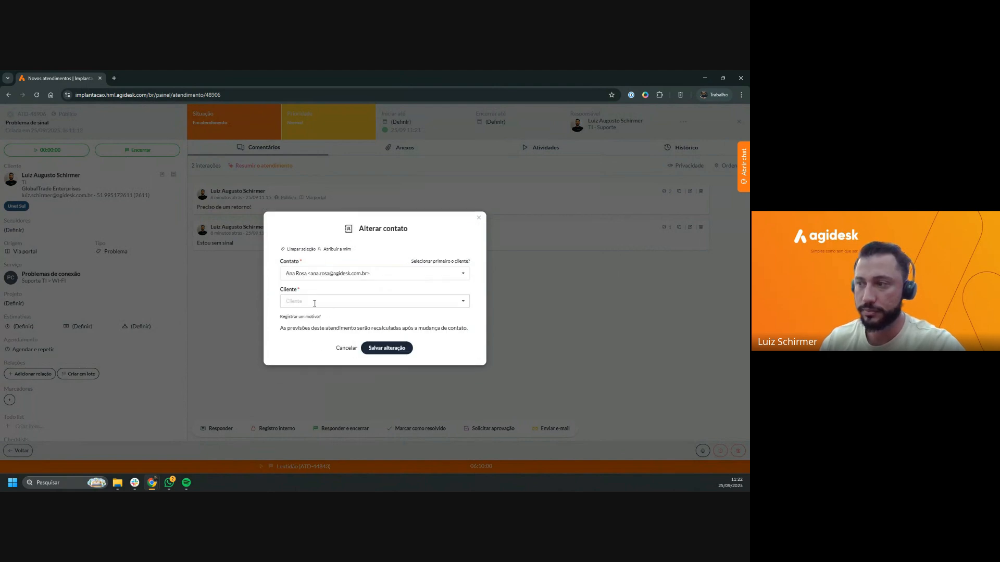
left_click(326, 334)
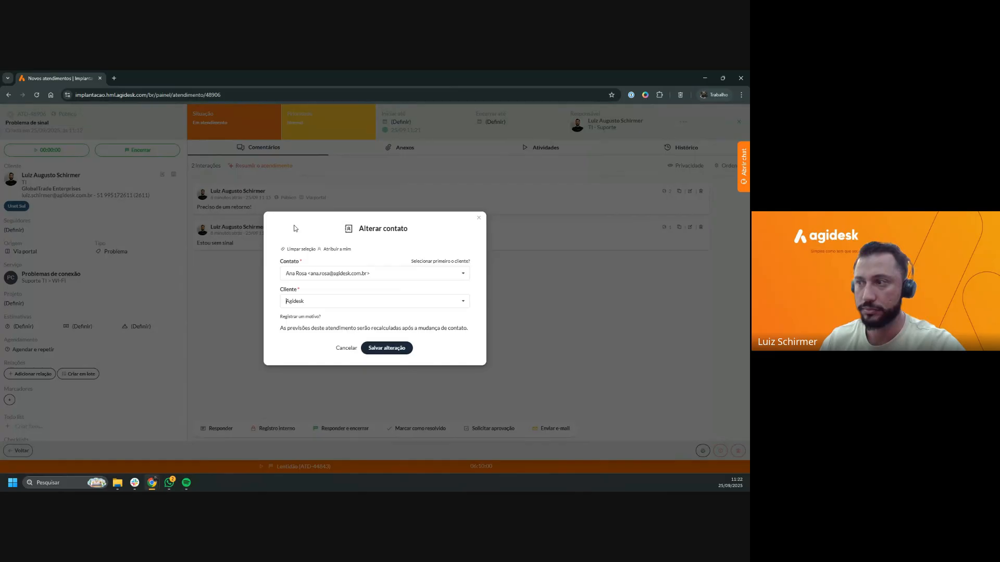
left_click(373, 352)
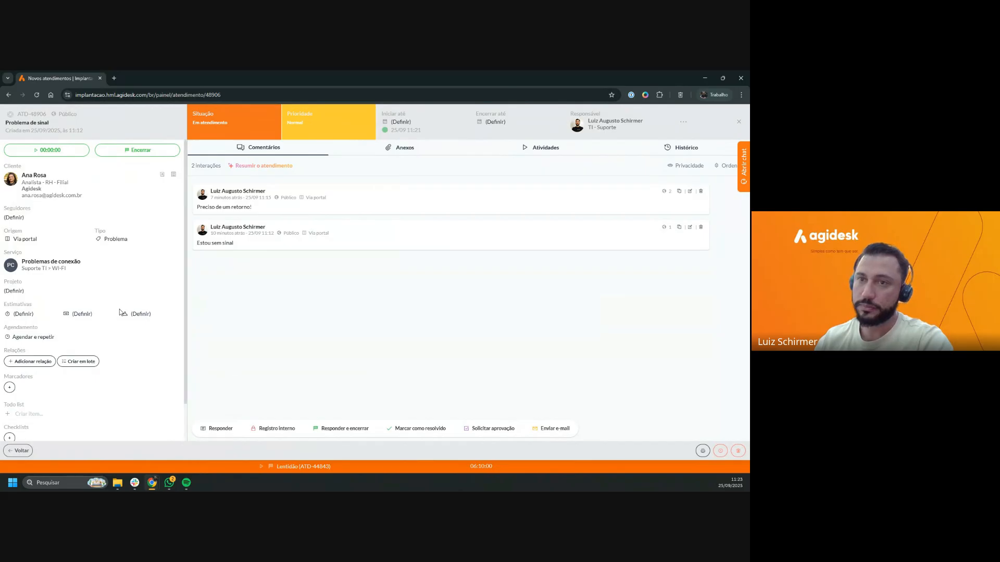
Examine the Responder and Registro interno forms of the ticket, closing each without saving anything.
left_click(231, 435)
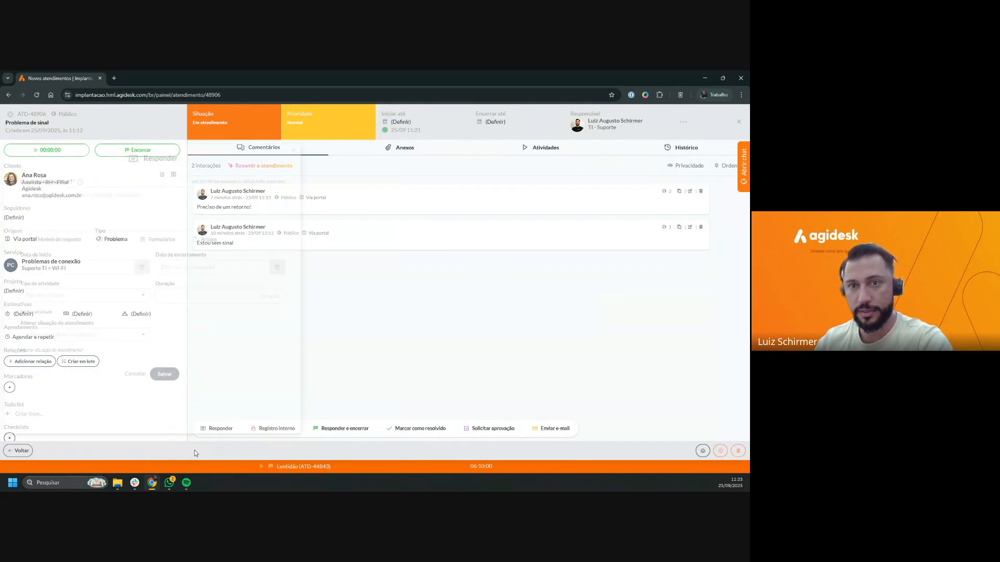
left_click(294, 152)
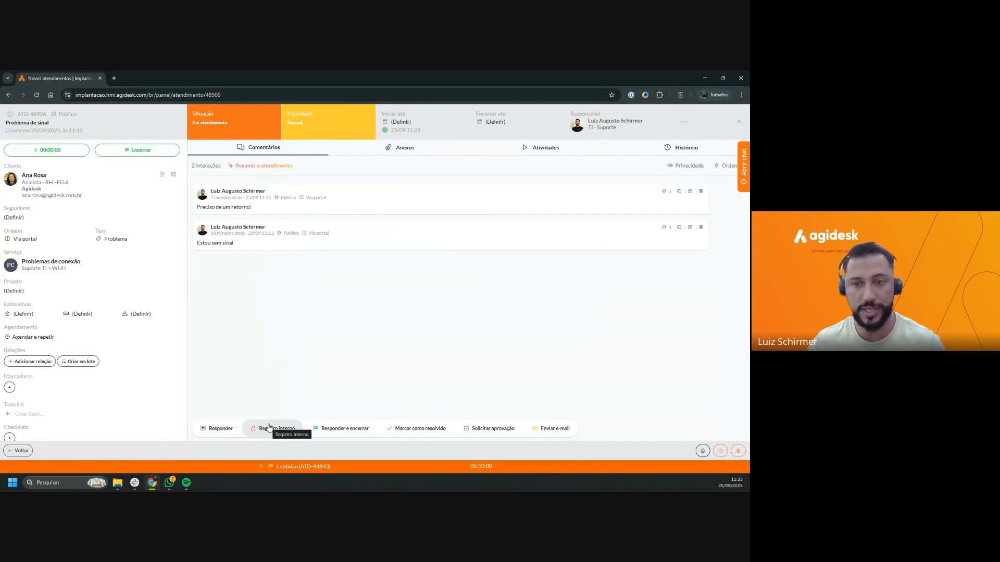
left_click(217, 428)
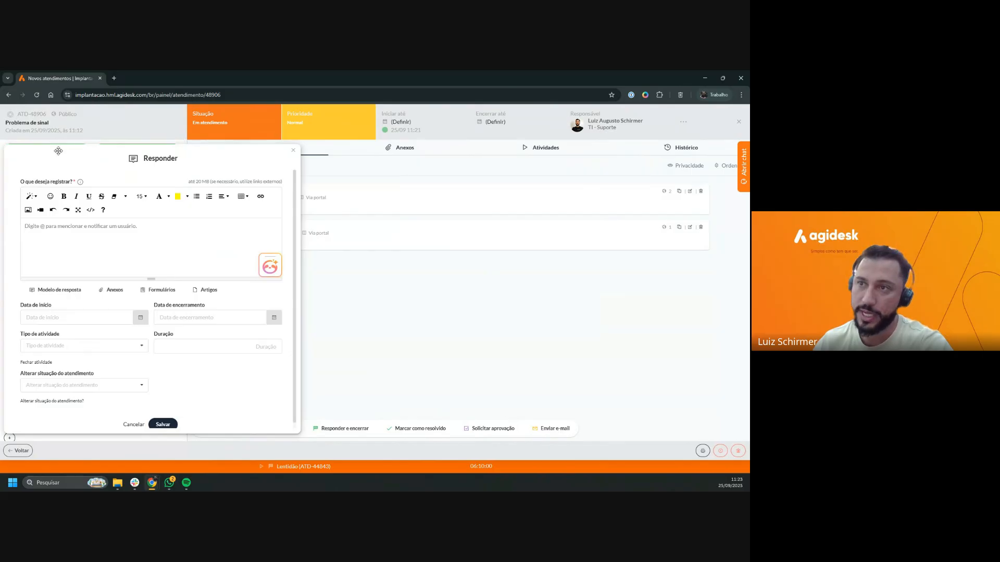
left_click_drag(56, 147, 246, 140)
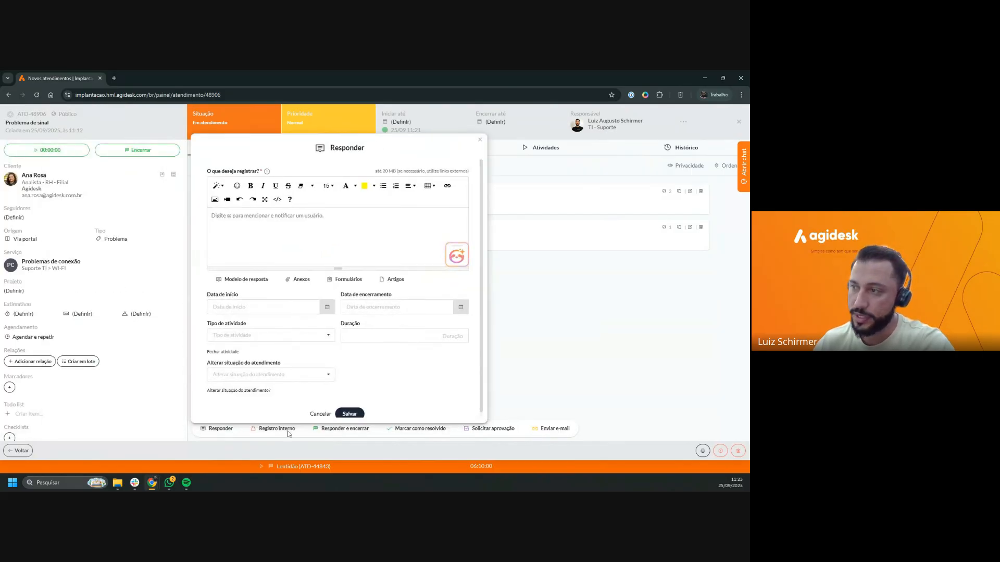
left_click(480, 139)
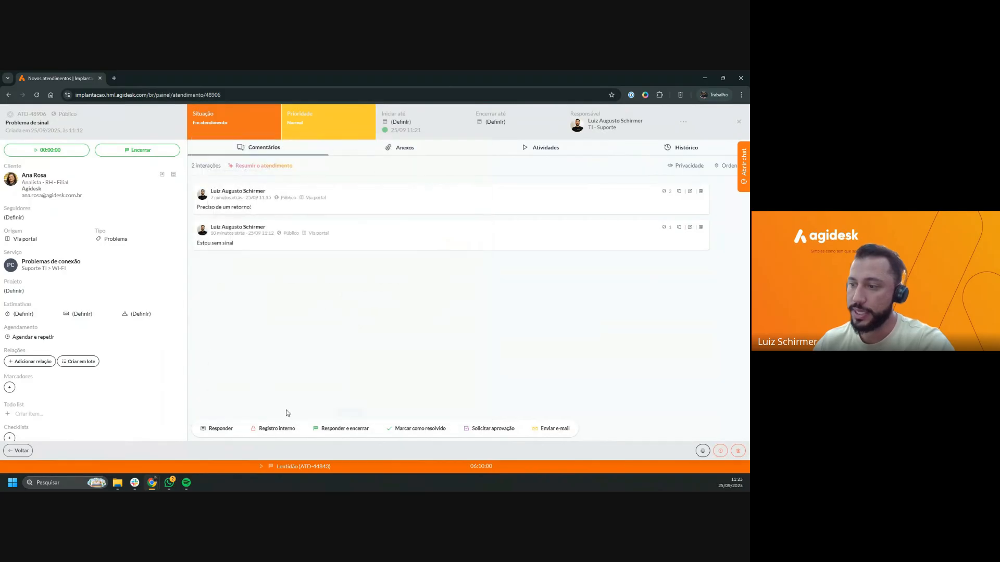
left_click(276, 428)
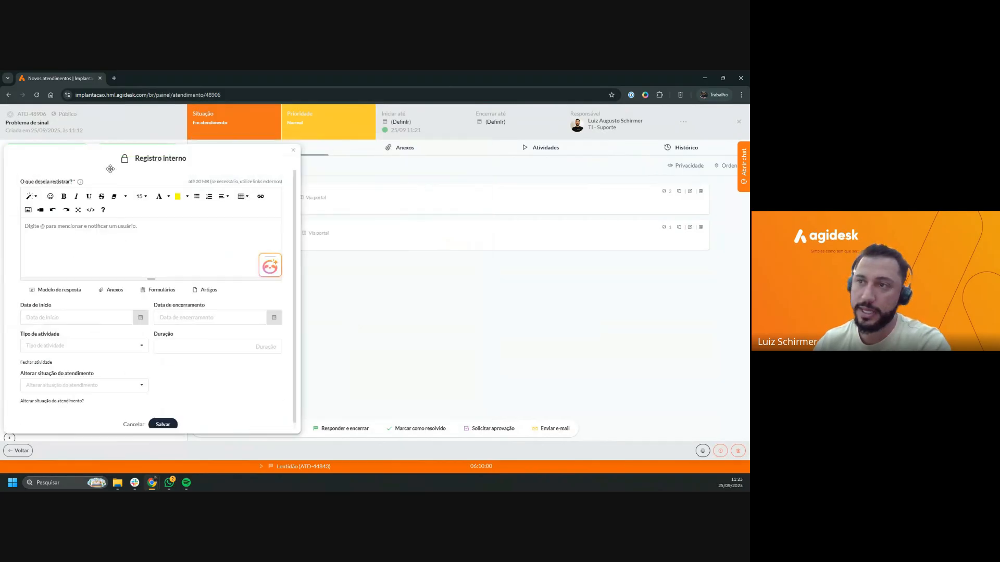
left_click_drag(77, 156, 269, 168)
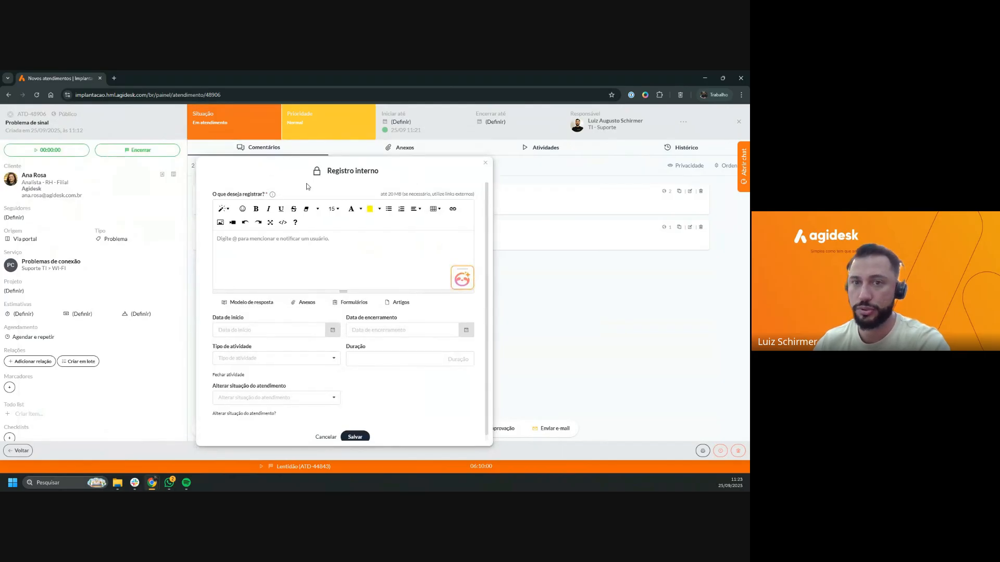
left_click(485, 165)
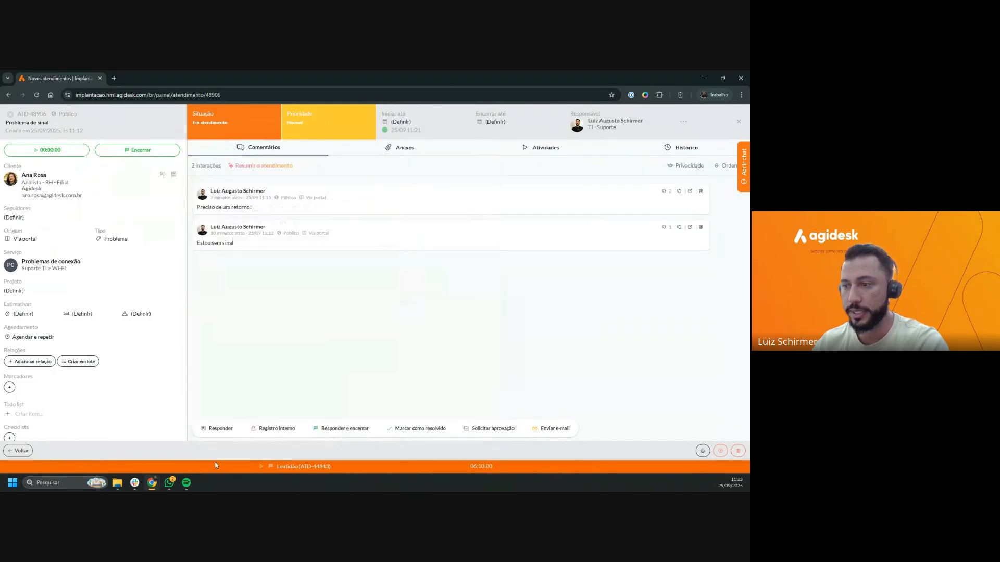
Start a Responder reply on the ticket with the text "Preciso de mais informações".
left_click(210, 428)
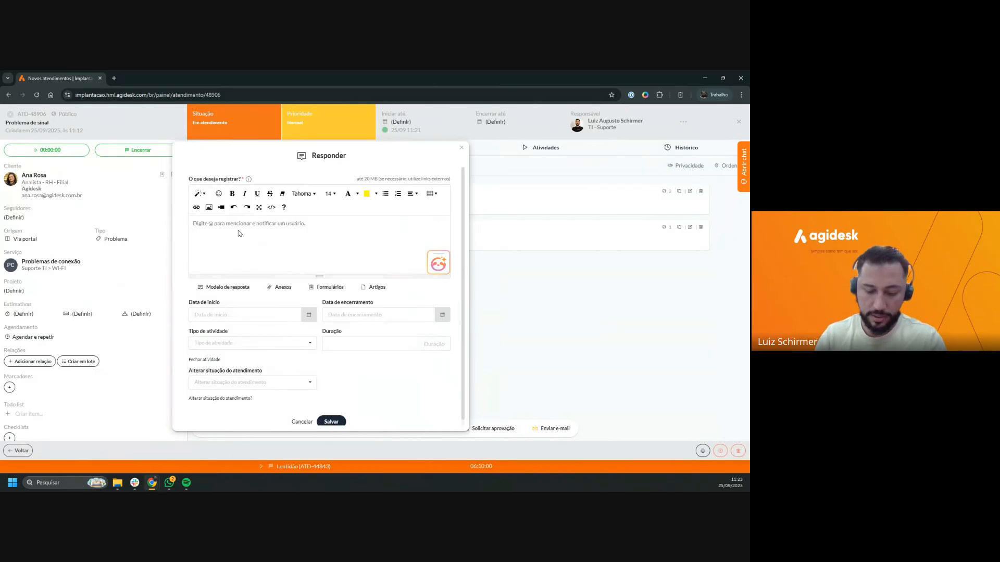
type("Preciso de m")
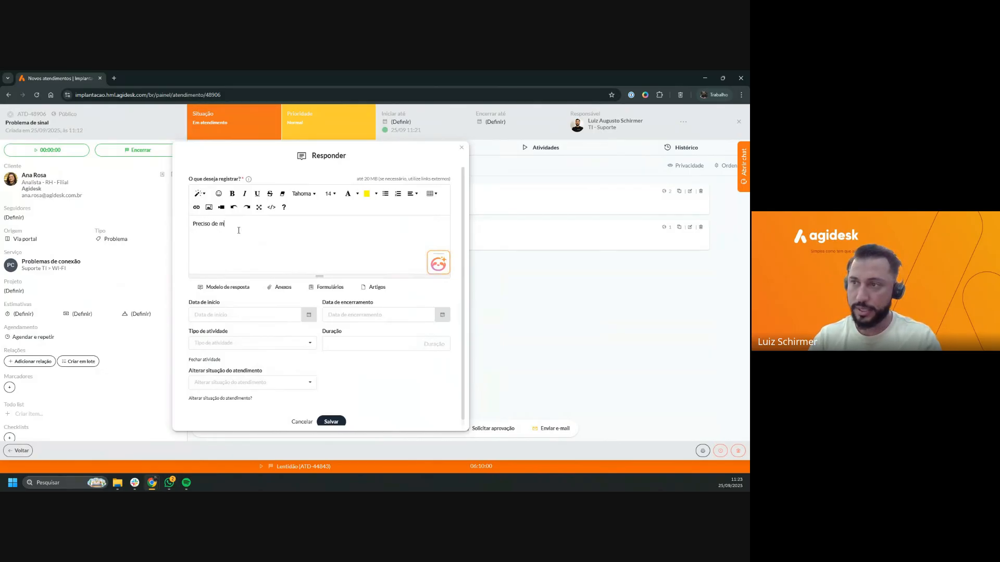
type("ais infor")
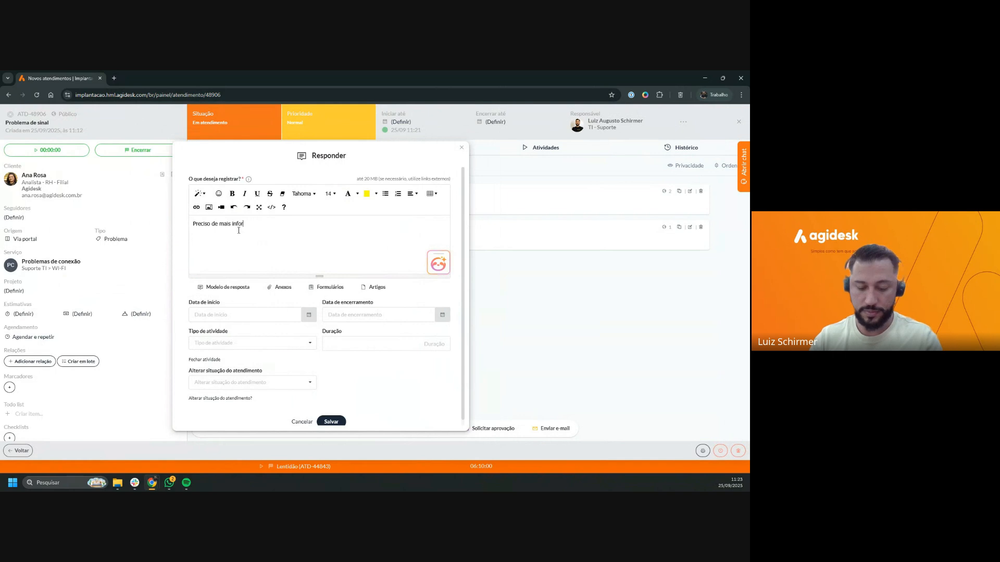
type("mações")
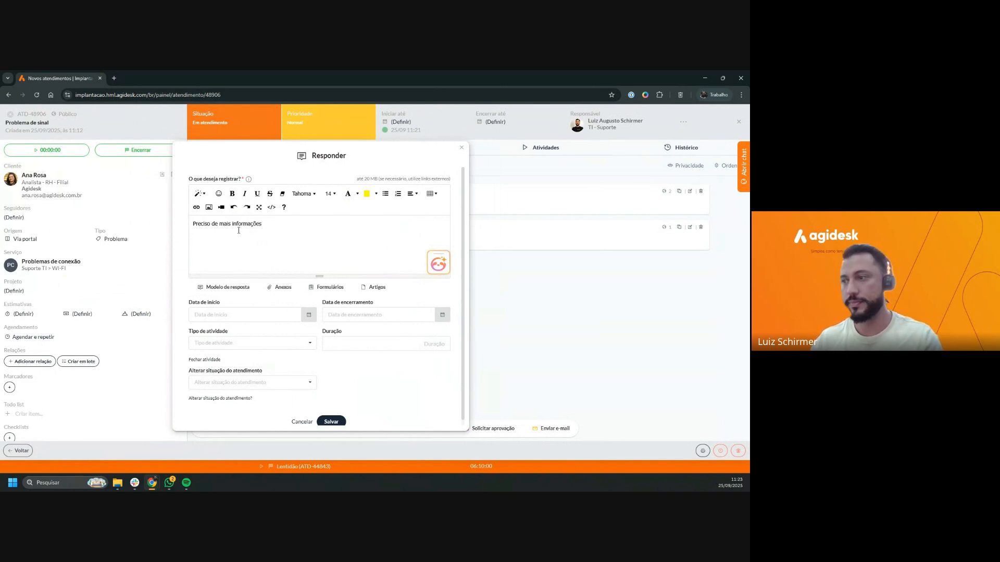
mouse_move(232, 150)
left_mouse_down()
mouse_move(254, 152)
mouse_move(249, 145)
left_mouse_up()
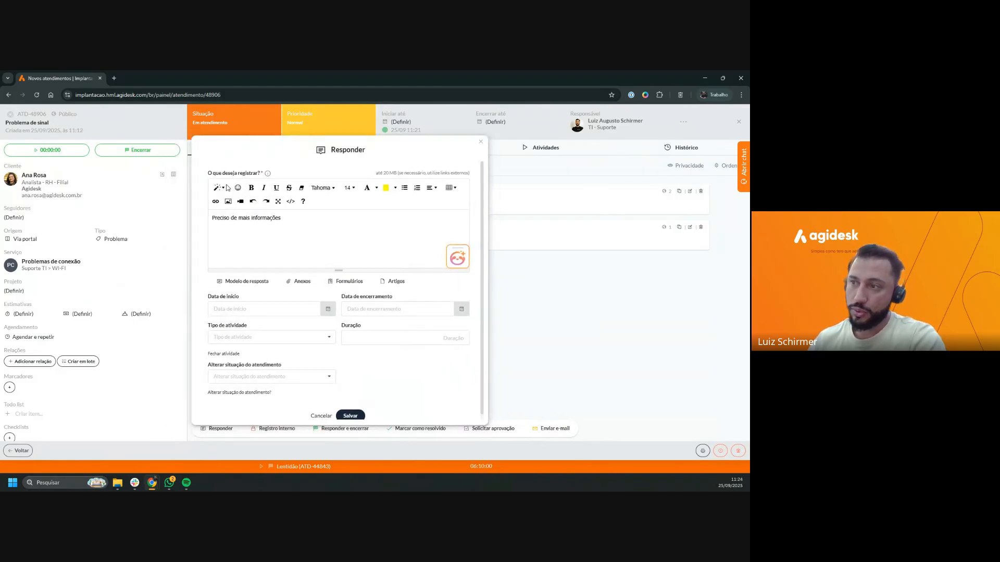
Examine the options of Alterar situação do atendimento in the reply form, leaving the field blank.
left_click_drag(207, 366, 282, 366)
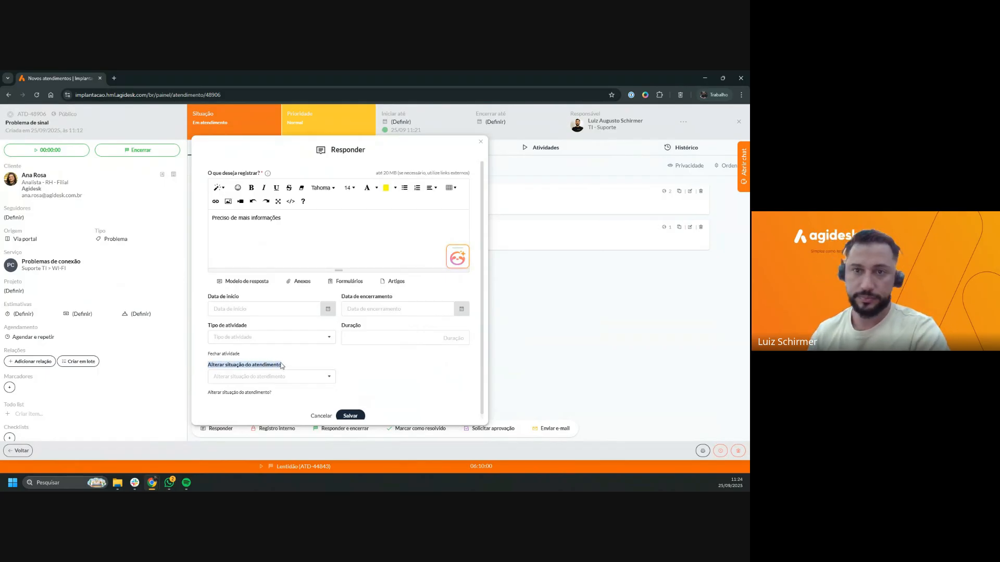
left_click(302, 377)
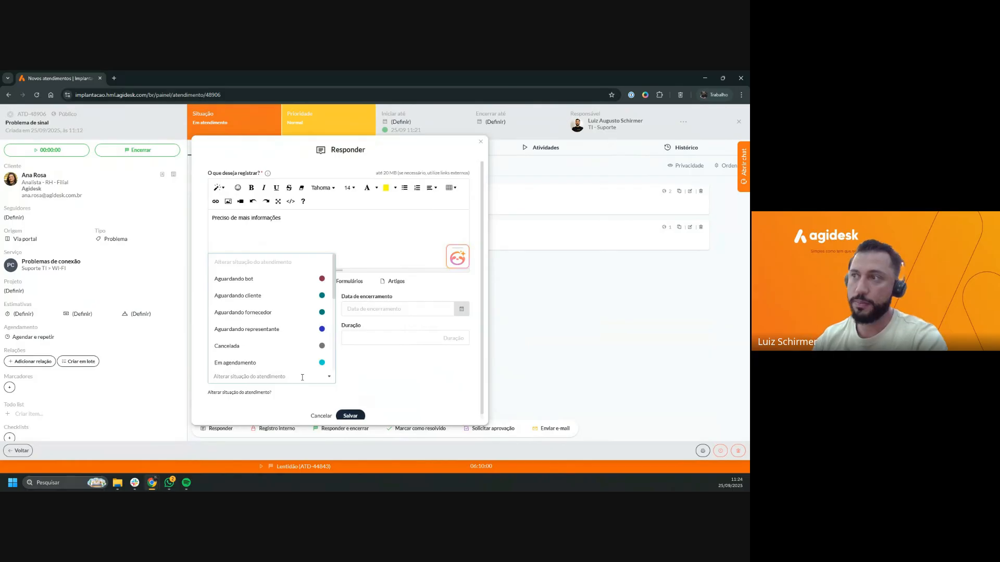
left_click(409, 147)
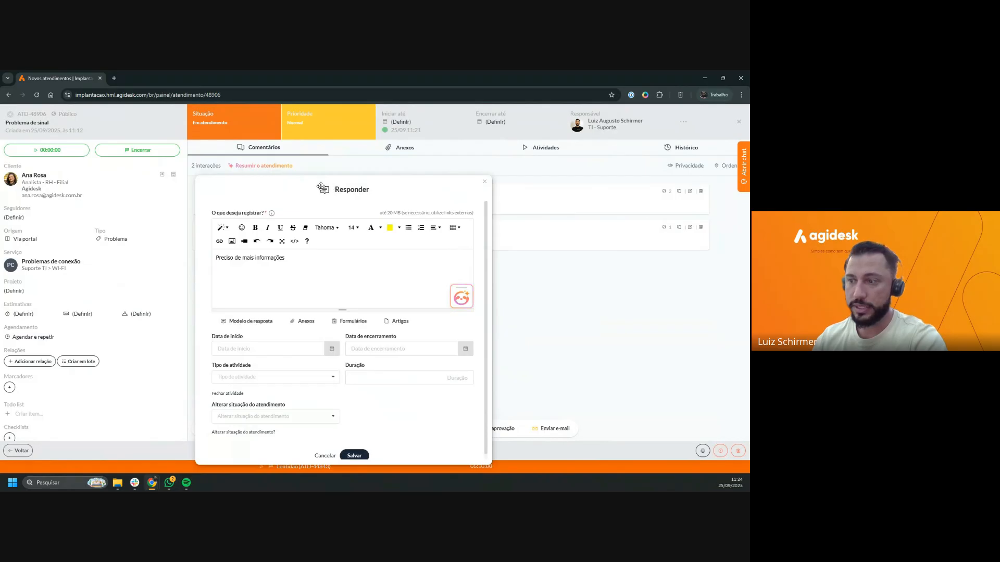
left_click_drag(208, 344, 281, 344)
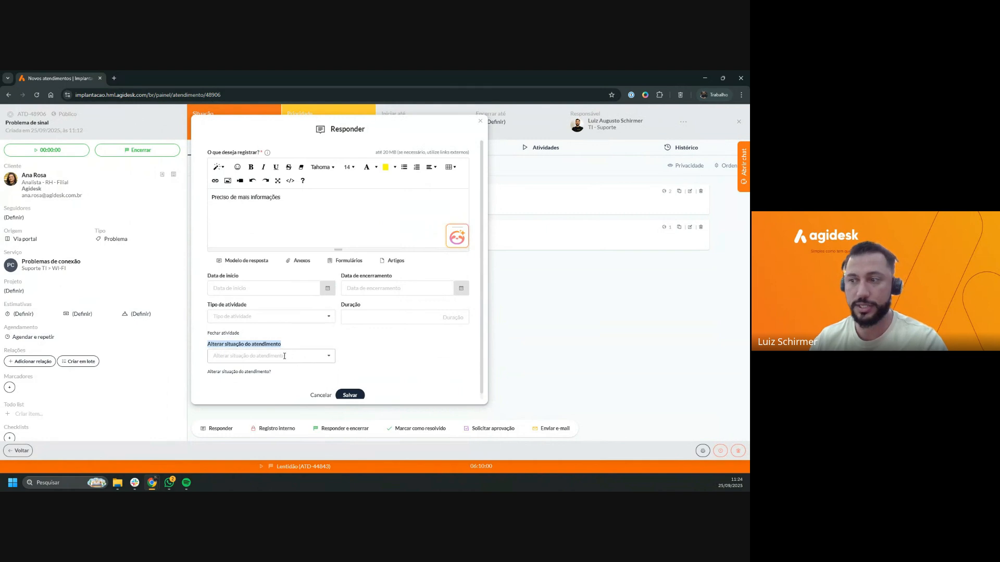
left_click(287, 356)
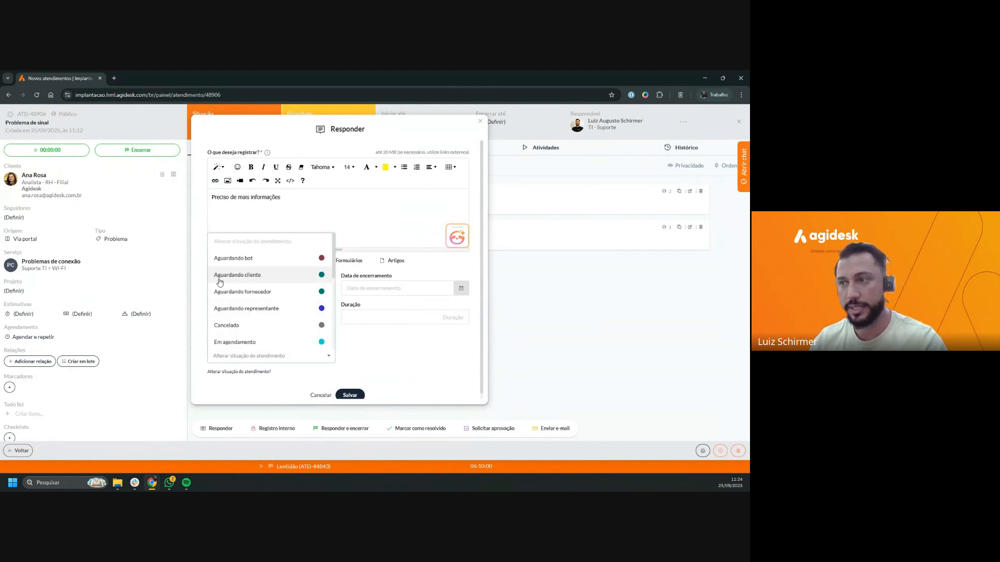
left_click(406, 365)
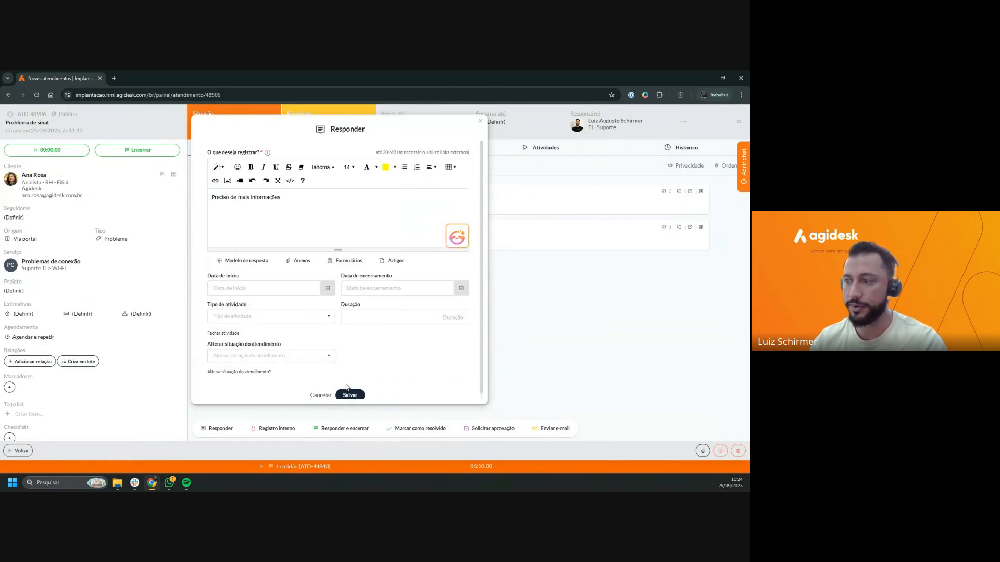
Set the reply's required Duração to 00:10 and save the reply.
left_click(352, 389)
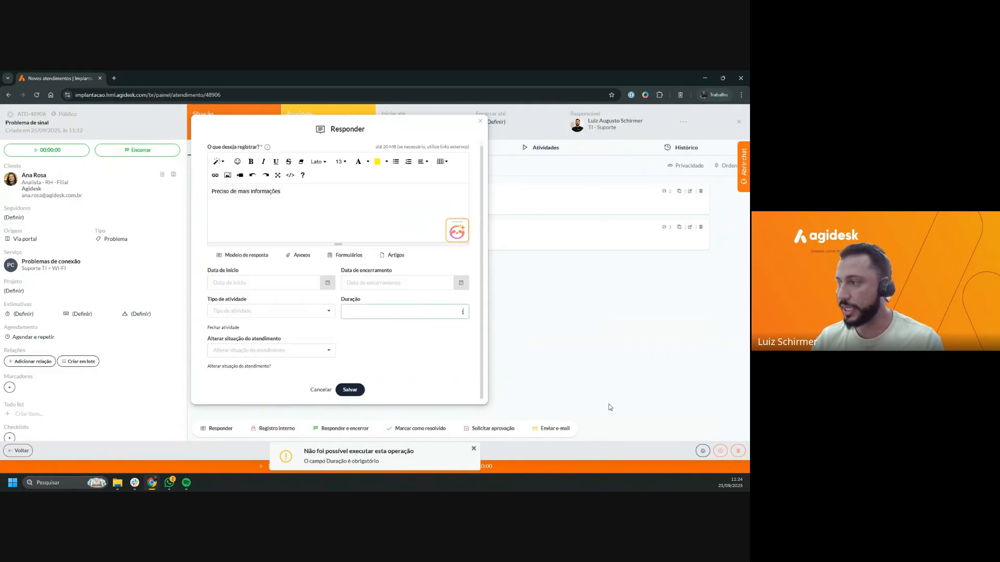
type("10")
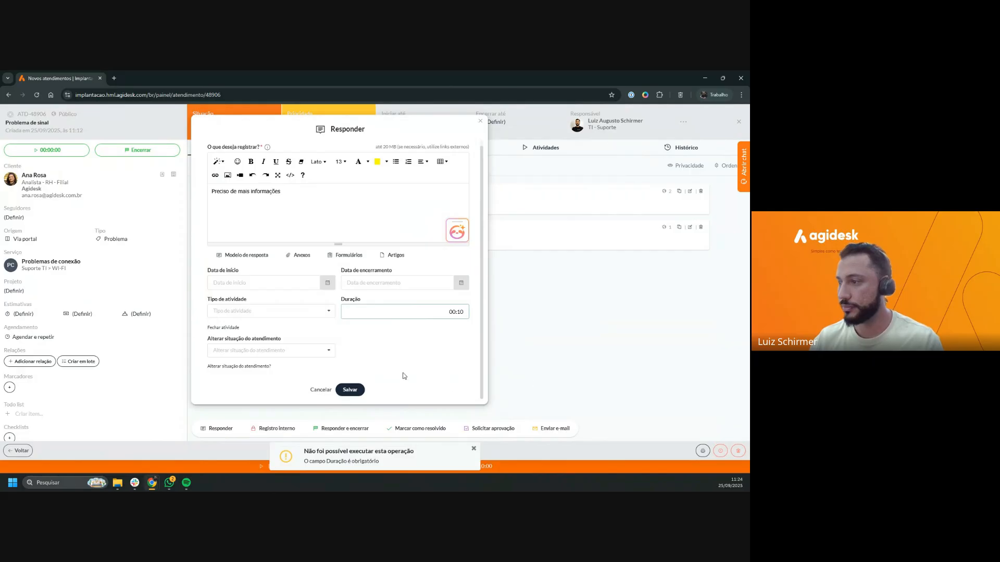
left_click(350, 389)
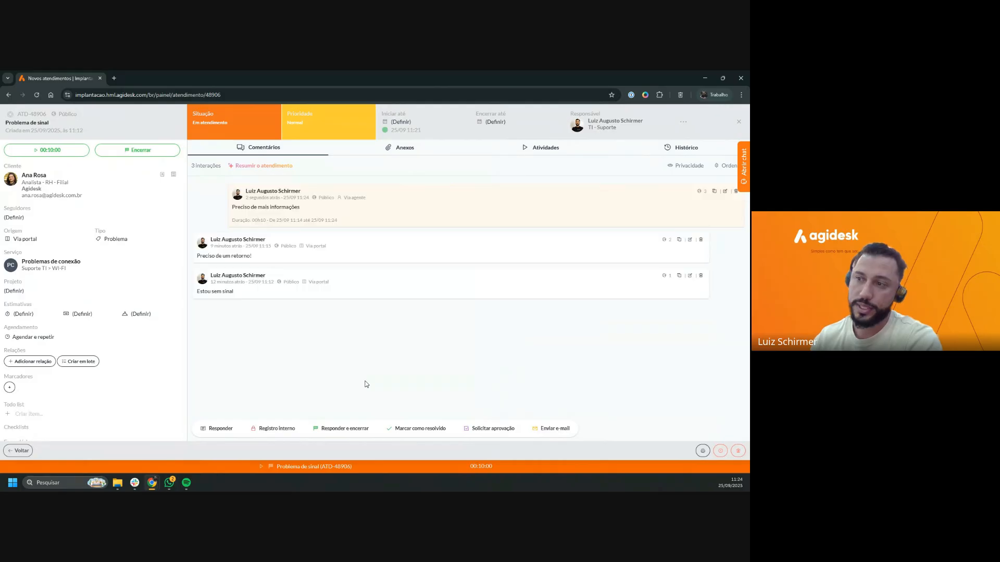
Check the origin label on the newest comment, and look over an empty Responder form, closing it without saving.
left_click_drag(226, 208, 314, 200)
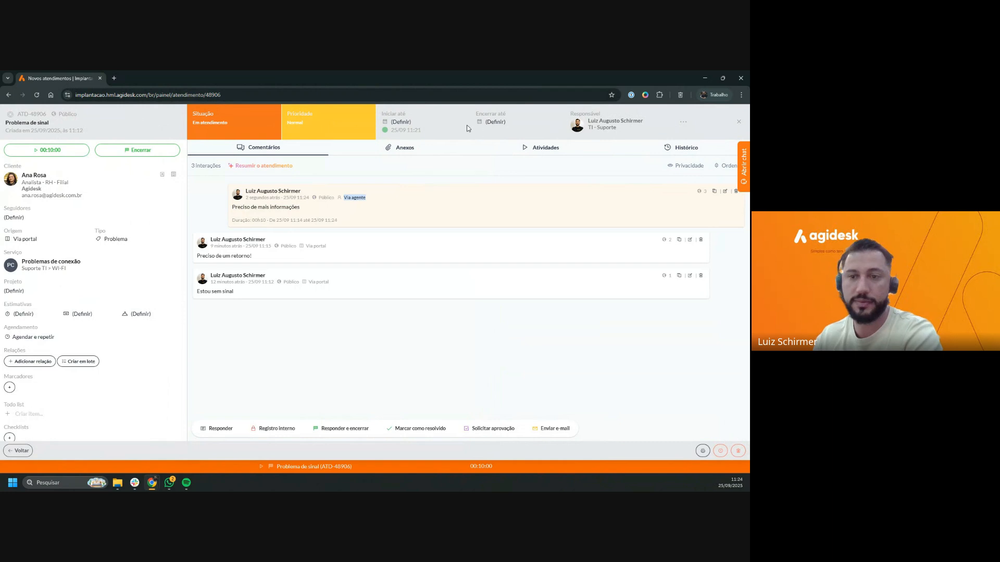
left_click(299, 220)
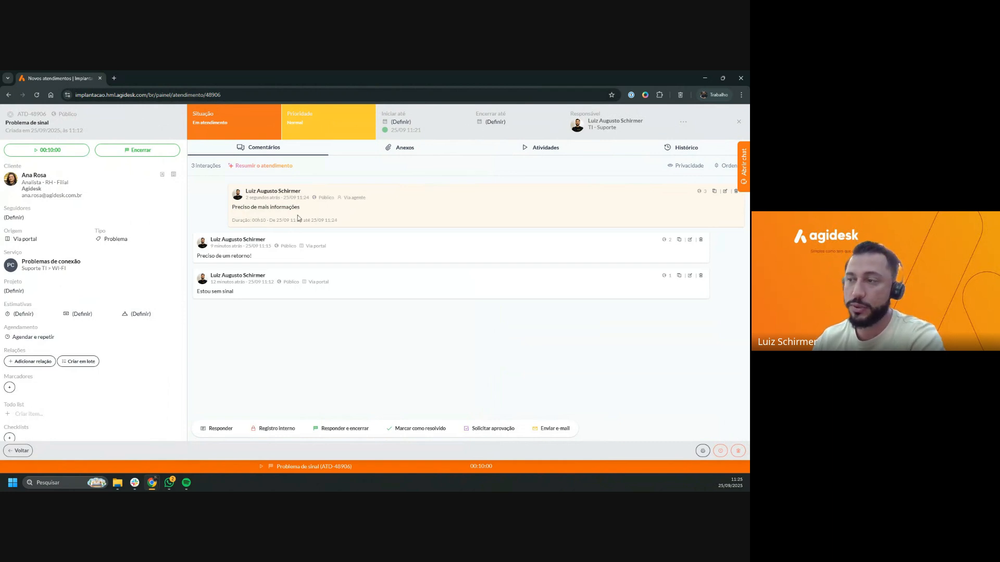
left_click(219, 428)
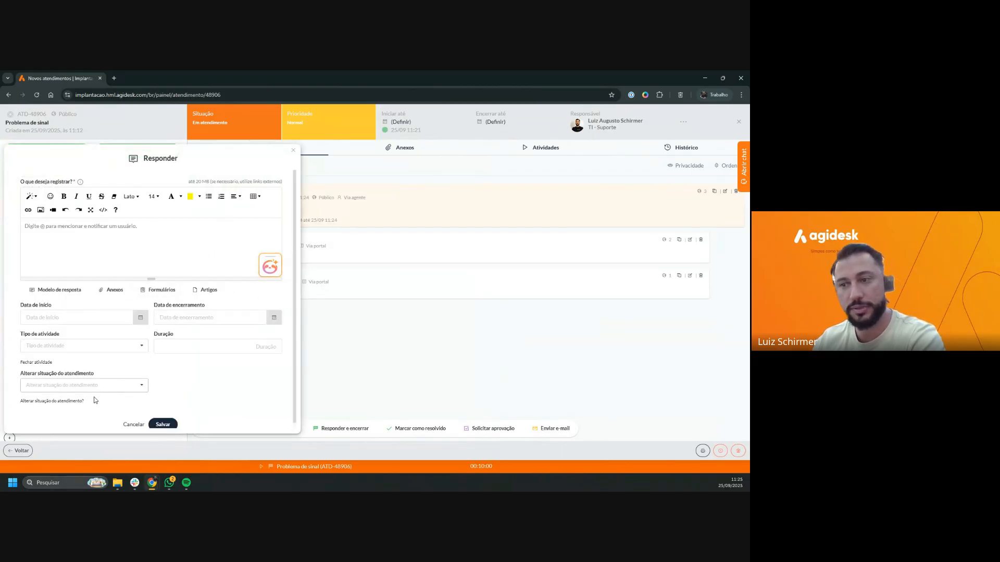
scroll(88, 398, "down", 1)
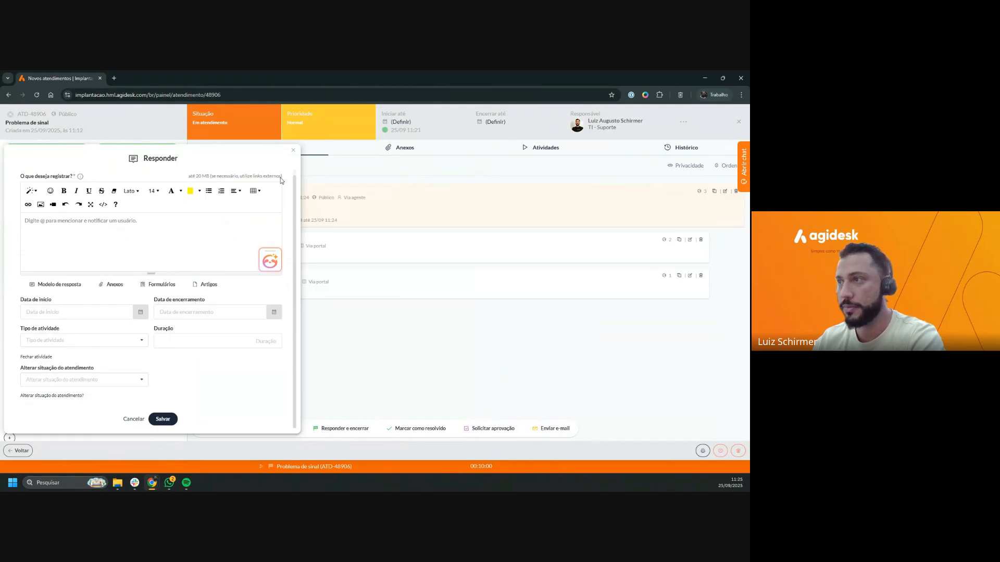
left_click(293, 150)
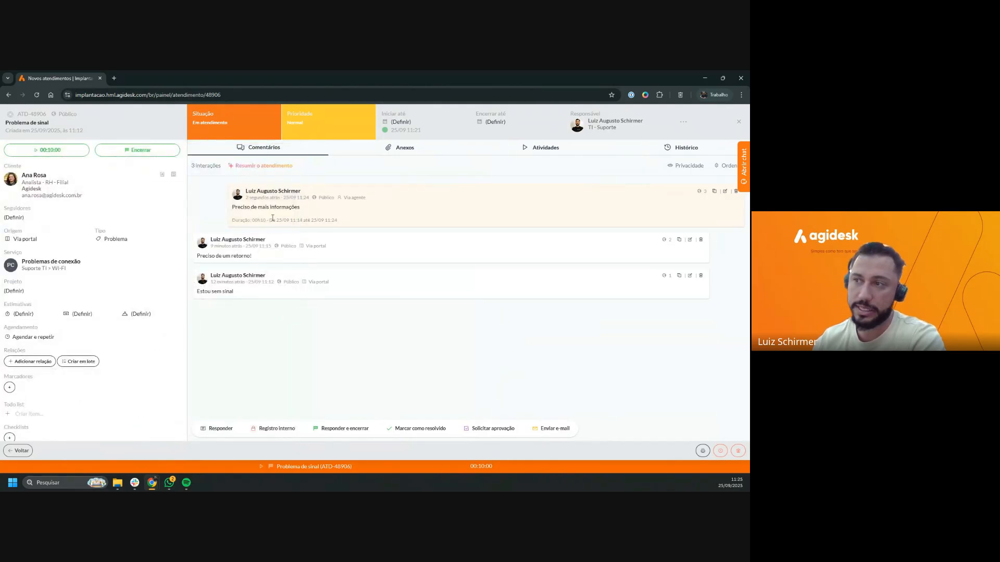
Change the ticket's Situação to Aguardando cliente and save the change.
left_click(218, 125)
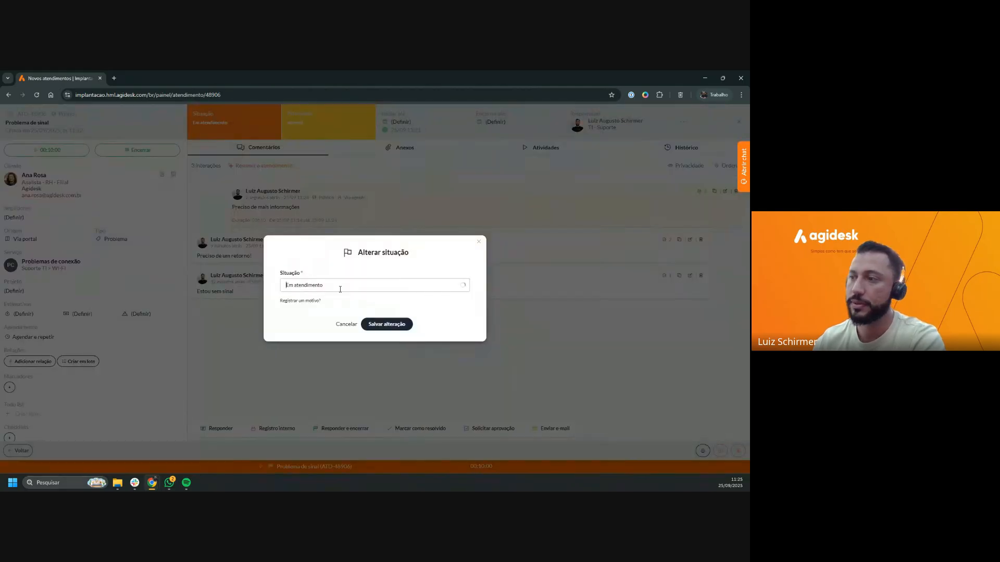
left_click(339, 285)
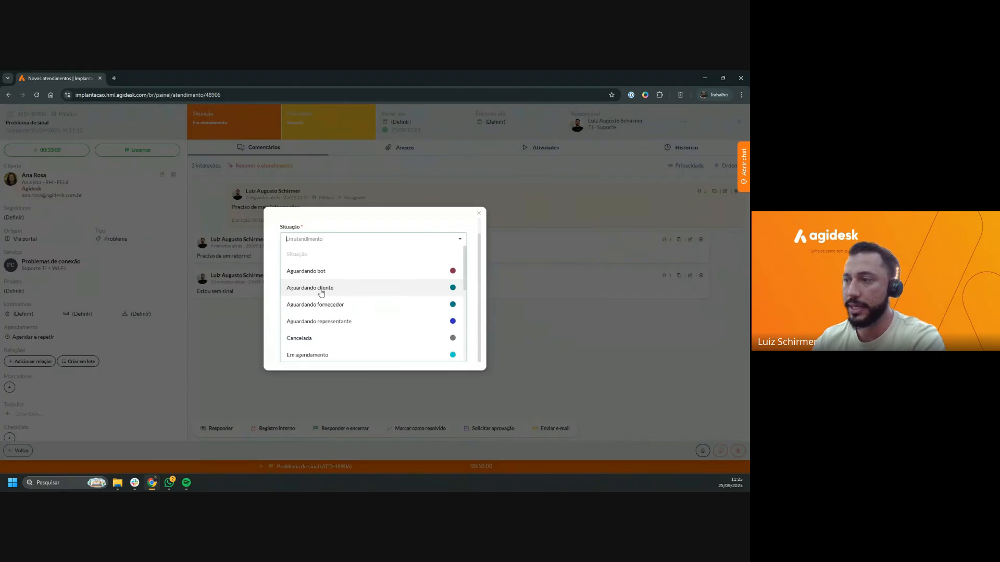
left_click(304, 289)
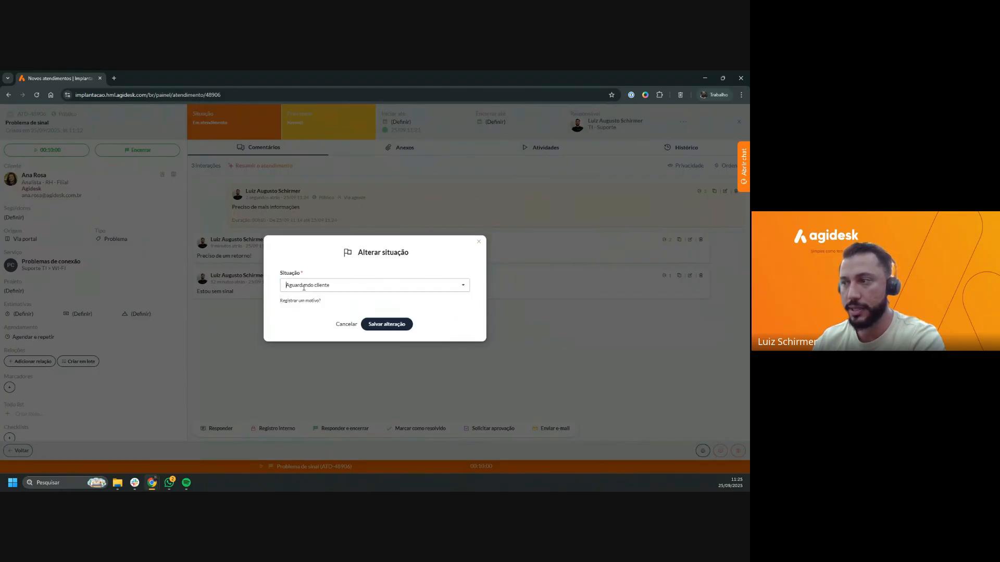
left_click(399, 325)
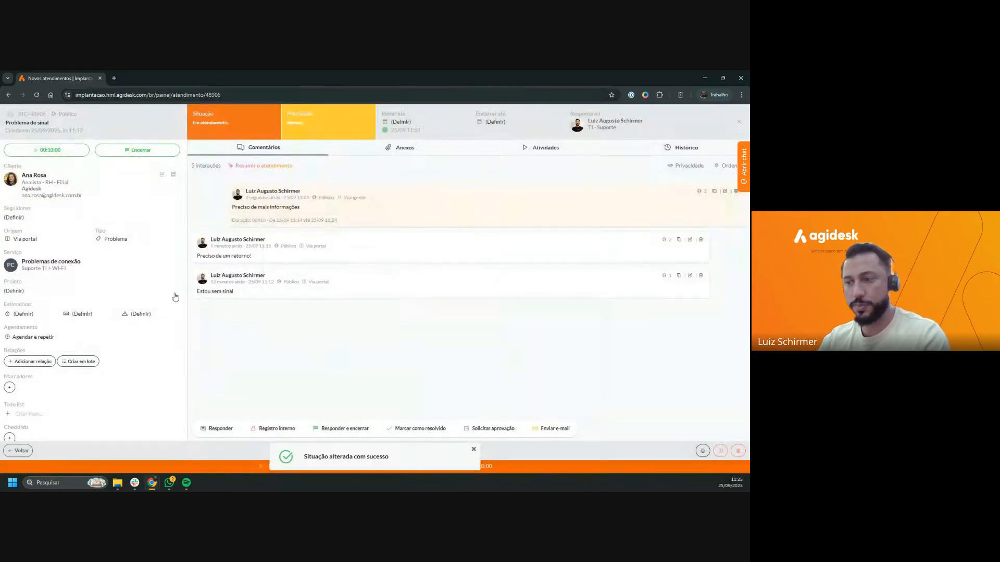
View the empty Responder form, close it unsaved and reactivate the ticket.
left_click(217, 429)
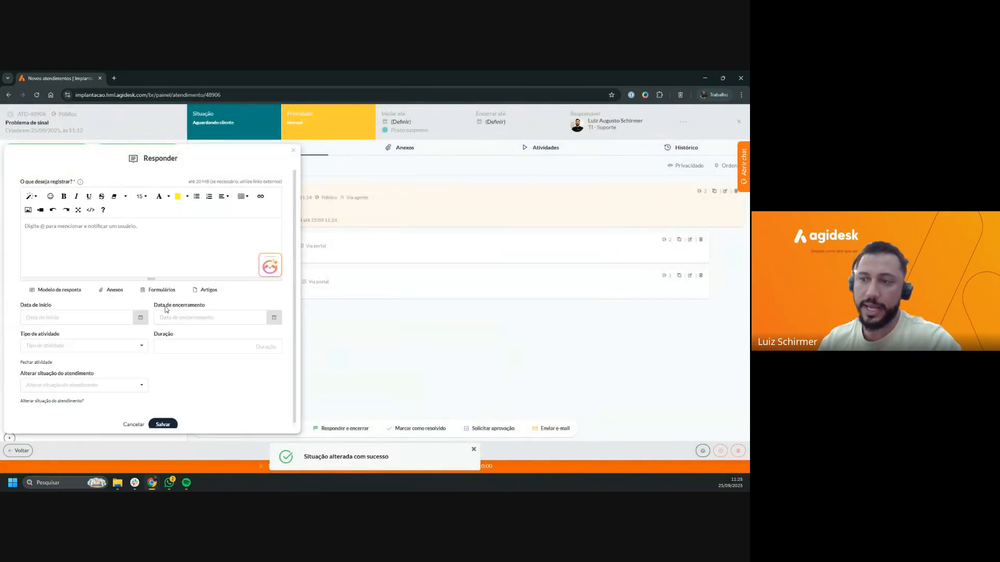
left_click(294, 150)
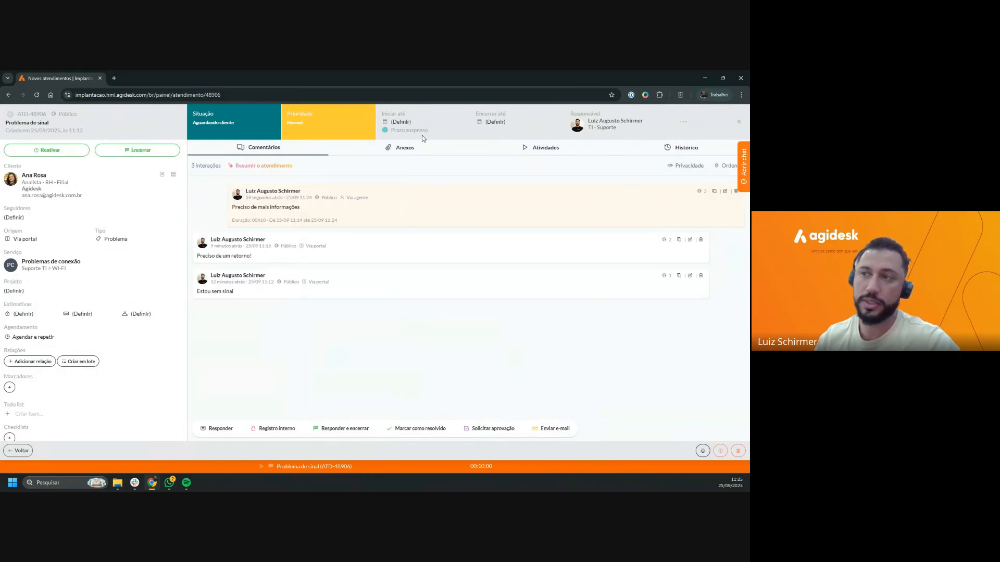
left_click(47, 151)
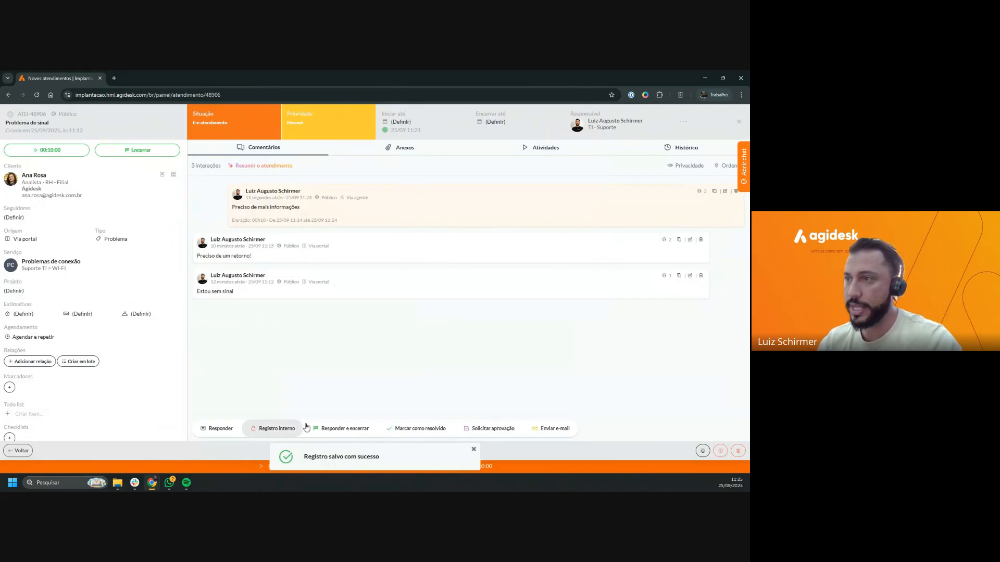
Start a Registro interno on the ticket with the text "Cliente ciente que não é possivel".
left_click(265, 428)
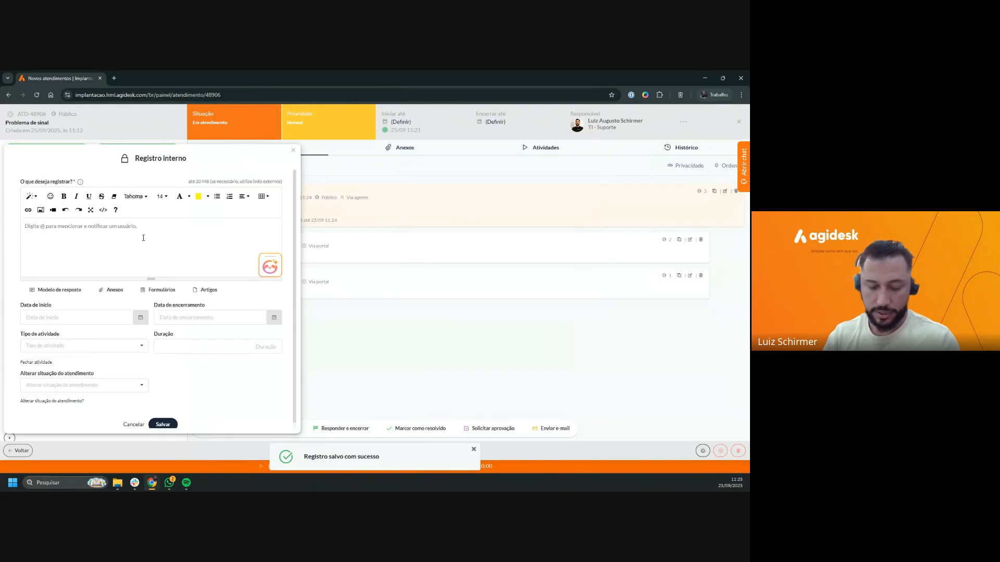
type("Cl iente")
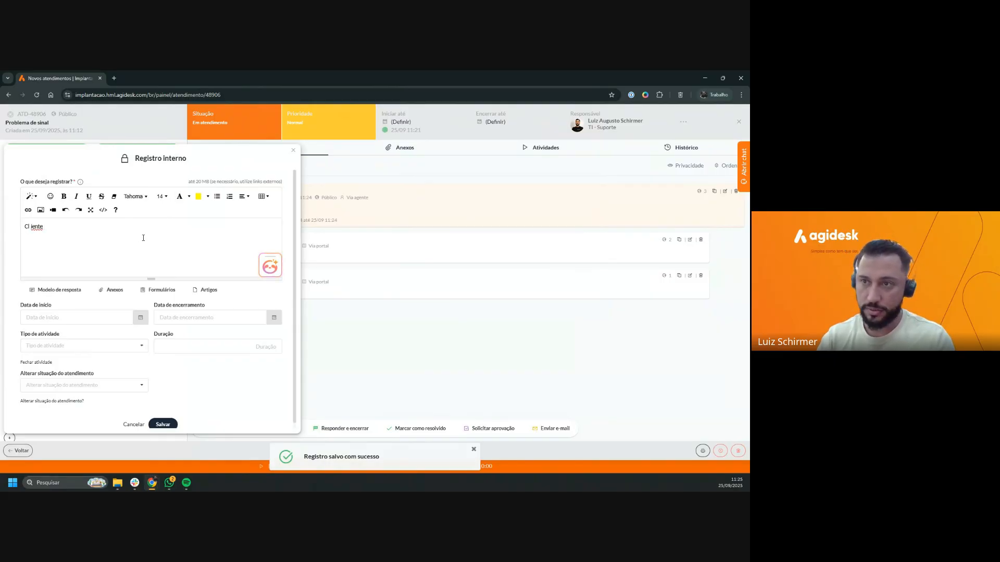
key("BackSpace")
key("BackSpace")
key("BackSpace")
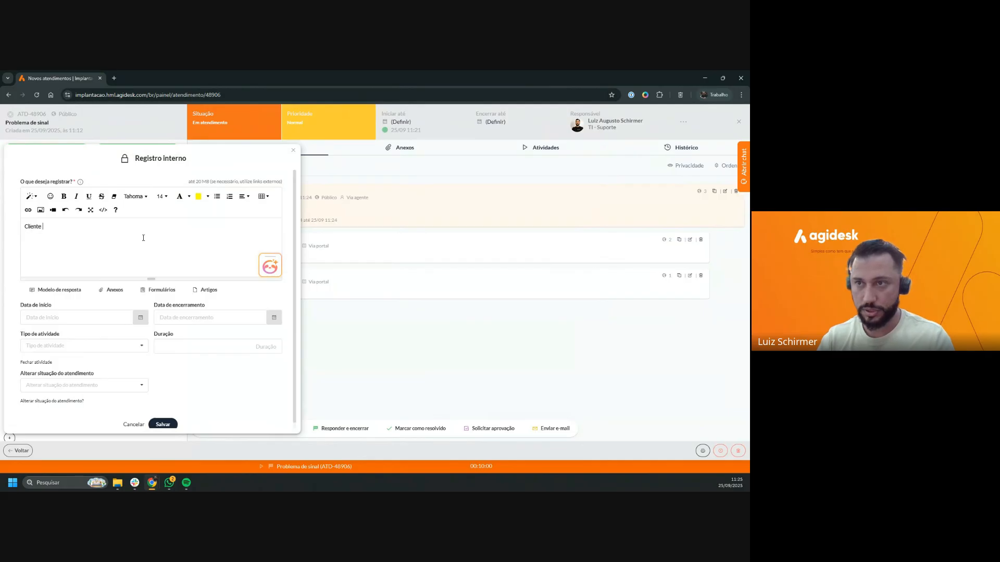
type("te ciente que não")
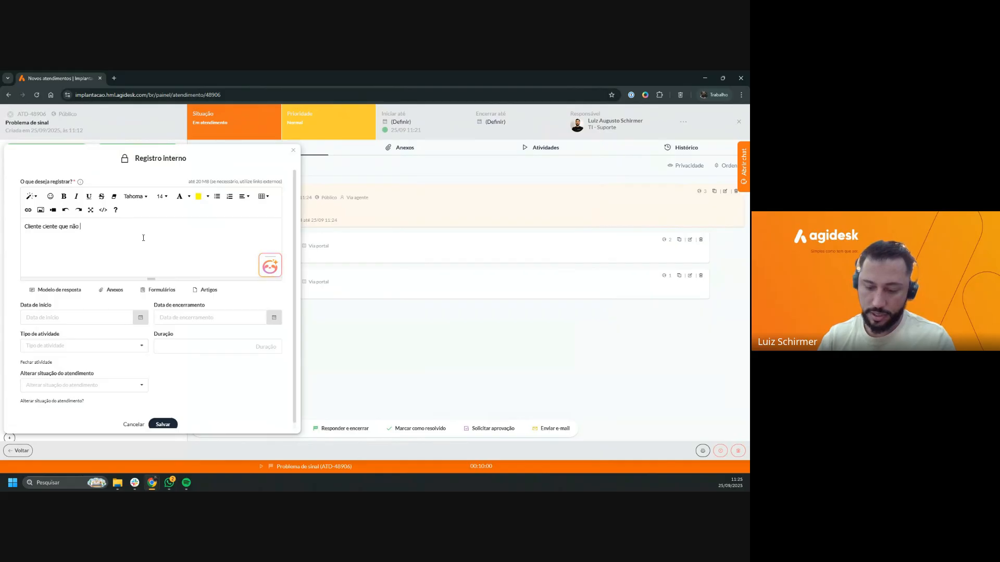
type(" é possivel")
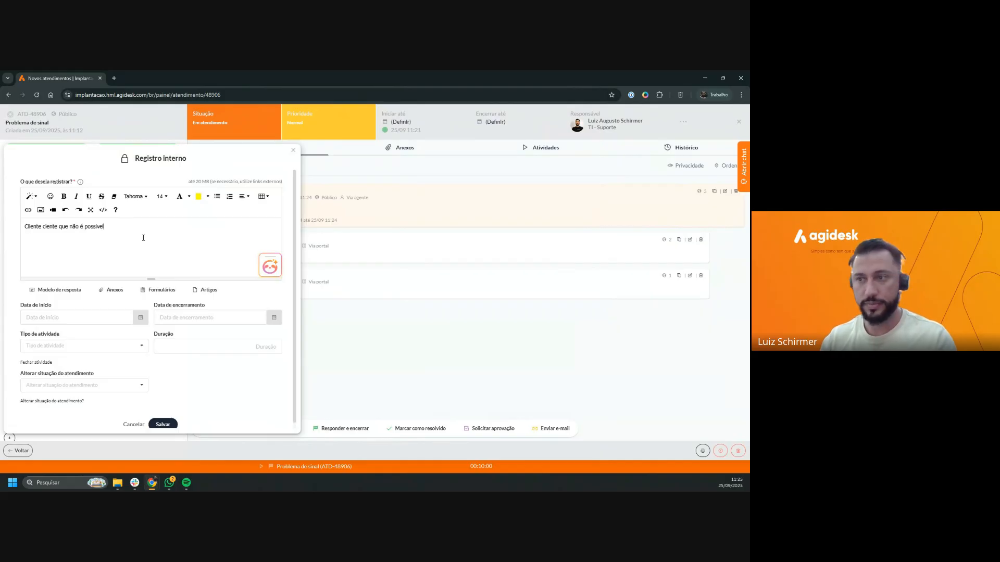
Set the internal note's Duração to 0:01, save it and compare the comments' Interno and Público labels.
left_click_drag(95, 373, 23, 377)
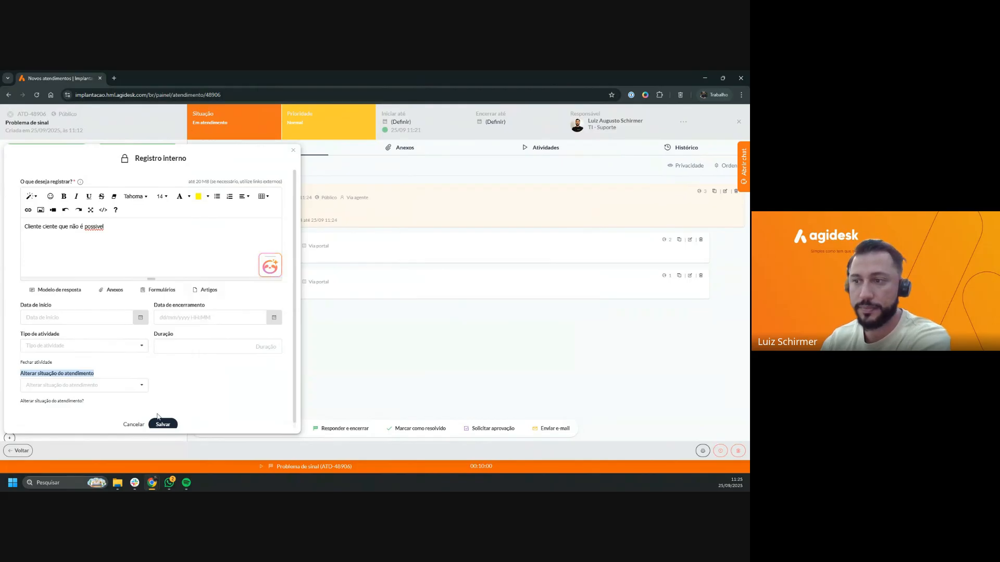
scroll(148, 352, "down", 1)
left_click(238, 344)
type("1")
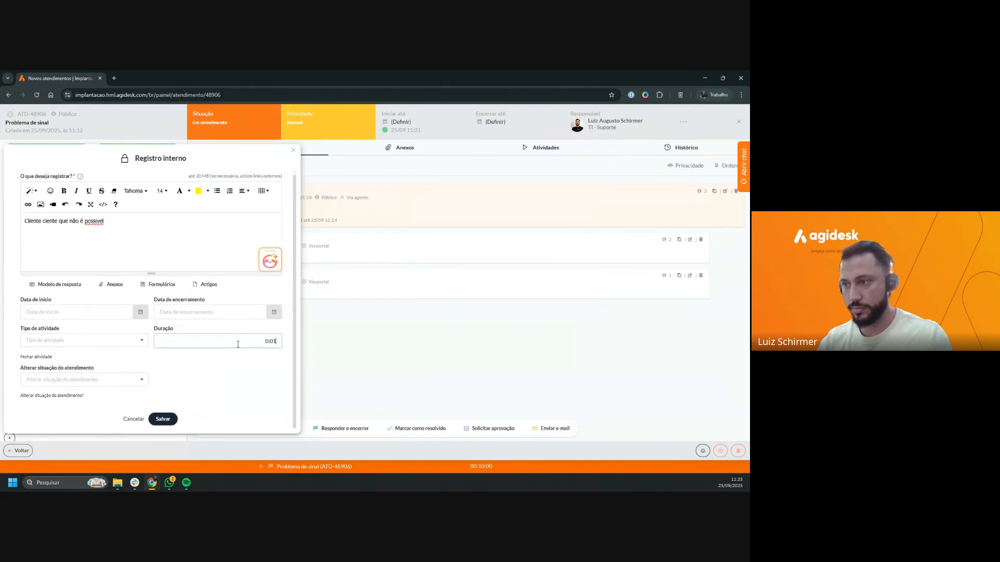
left_click(163, 420)
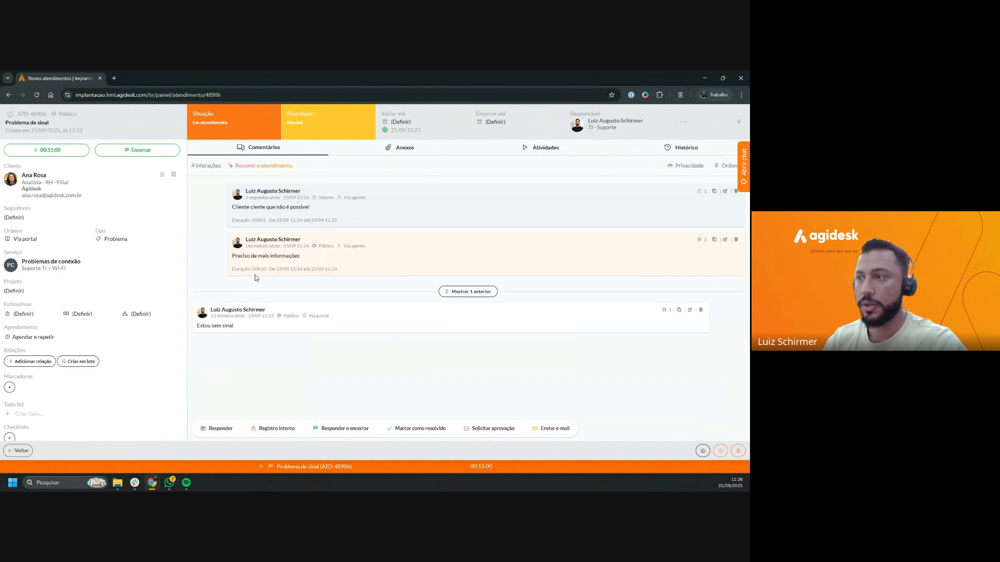
left_click_drag(319, 245, 341, 248)
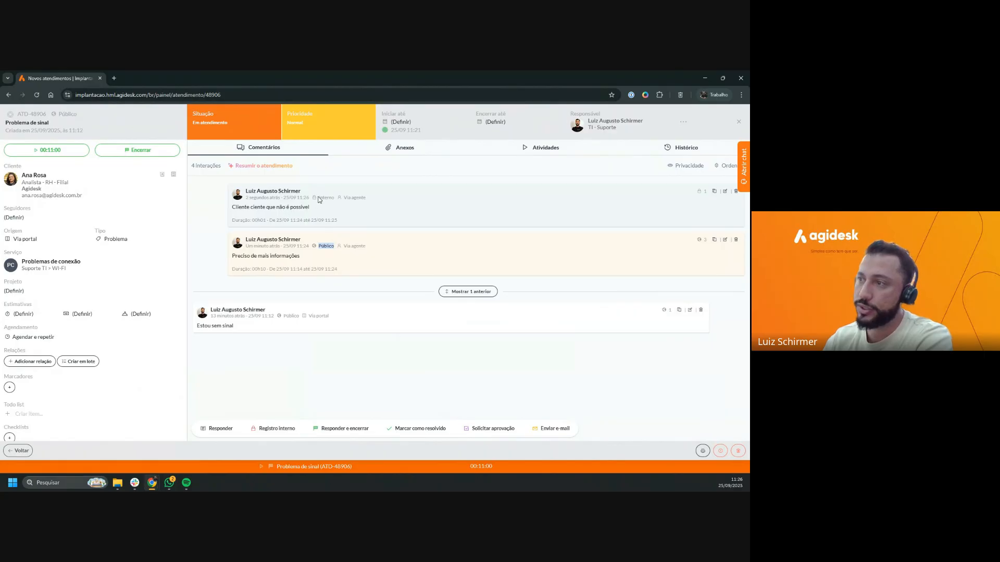
Start closing the ticket as resolved with the solution text "E-mail criado:", "usuario" and "senha" on three separate lines.
left_click_drag(319, 198, 347, 203)
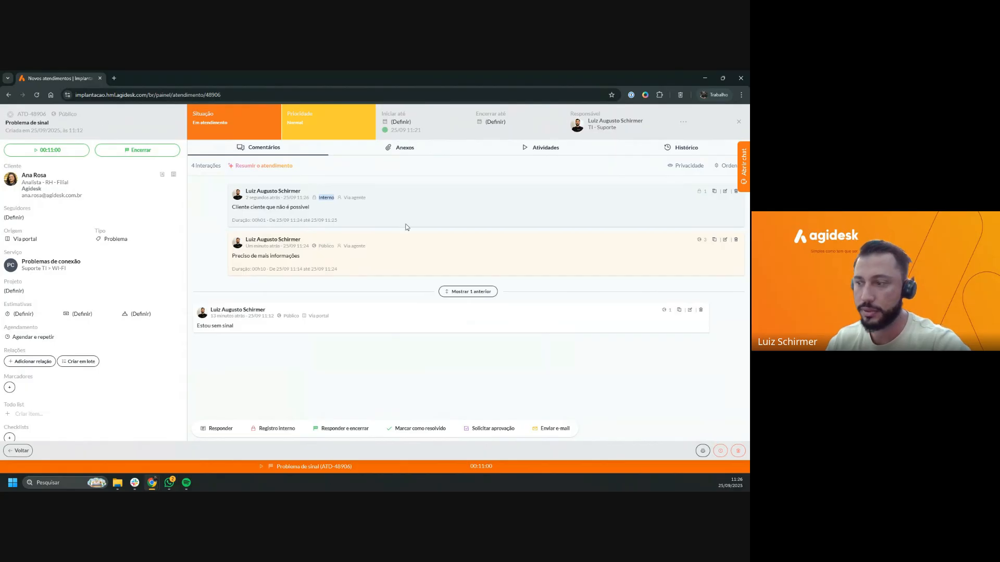
left_click(441, 436)
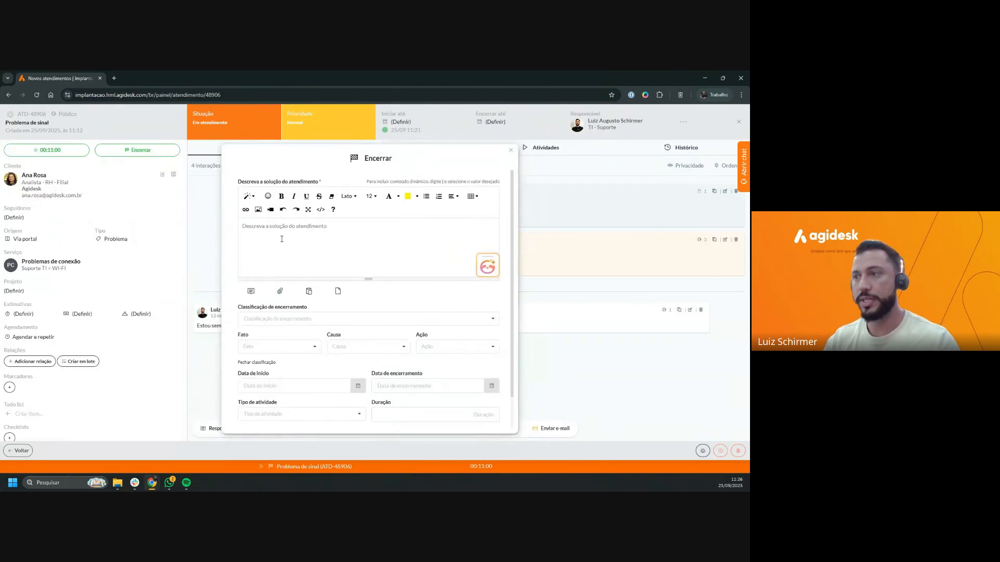
left_click(276, 238)
type("E-mail cr")
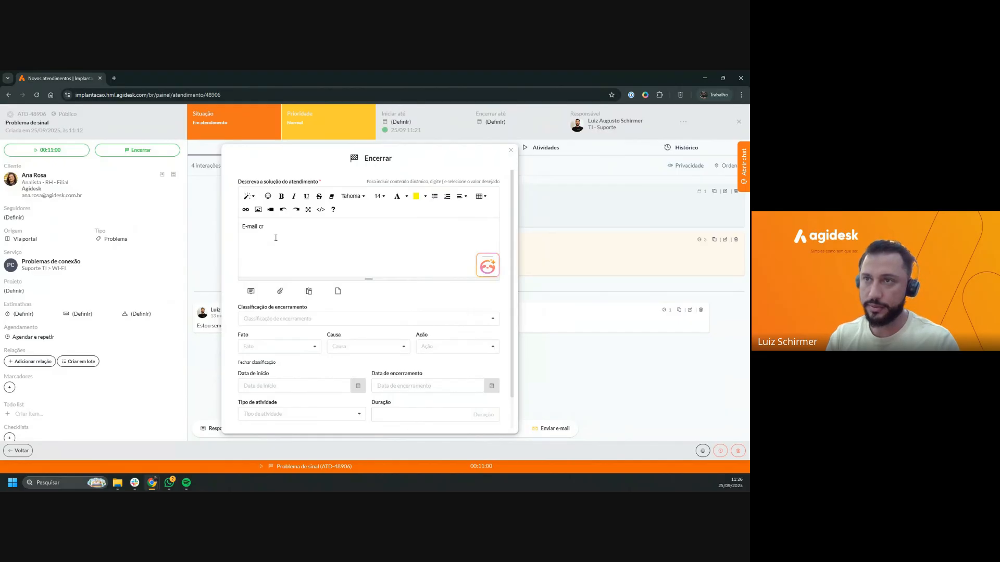
type("iado")
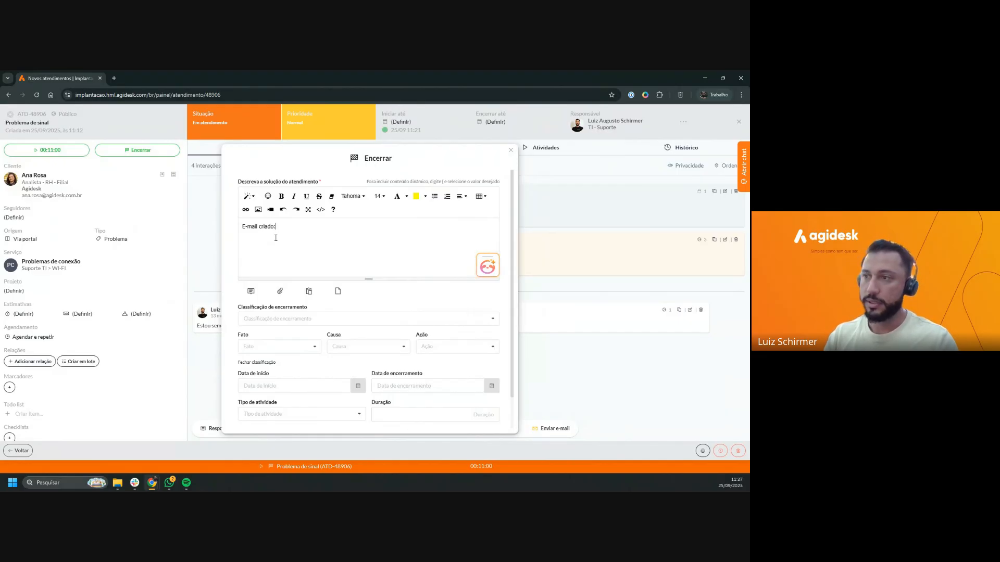
type(":")
key("Return")
type("usua")
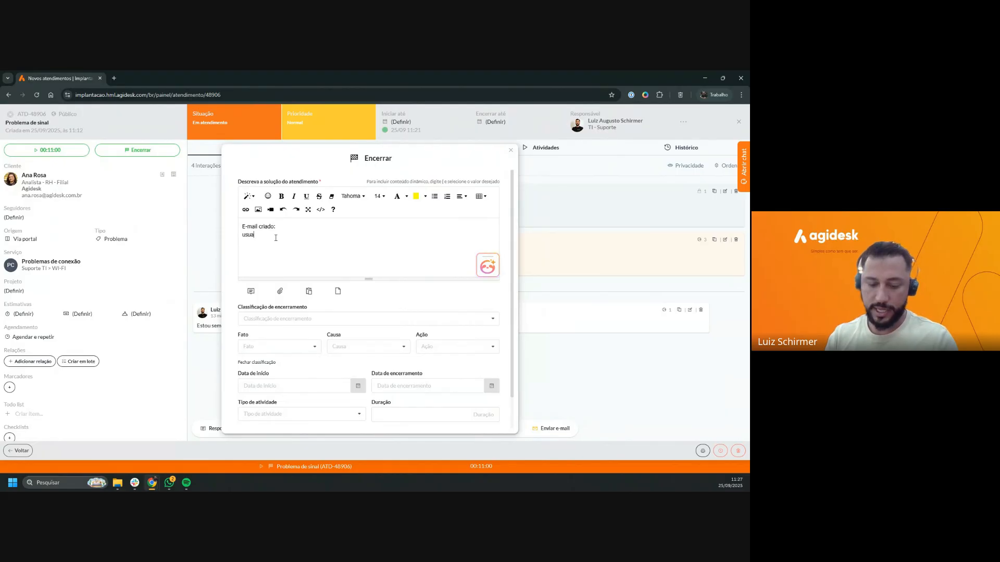
type("rio ")
type("senha")
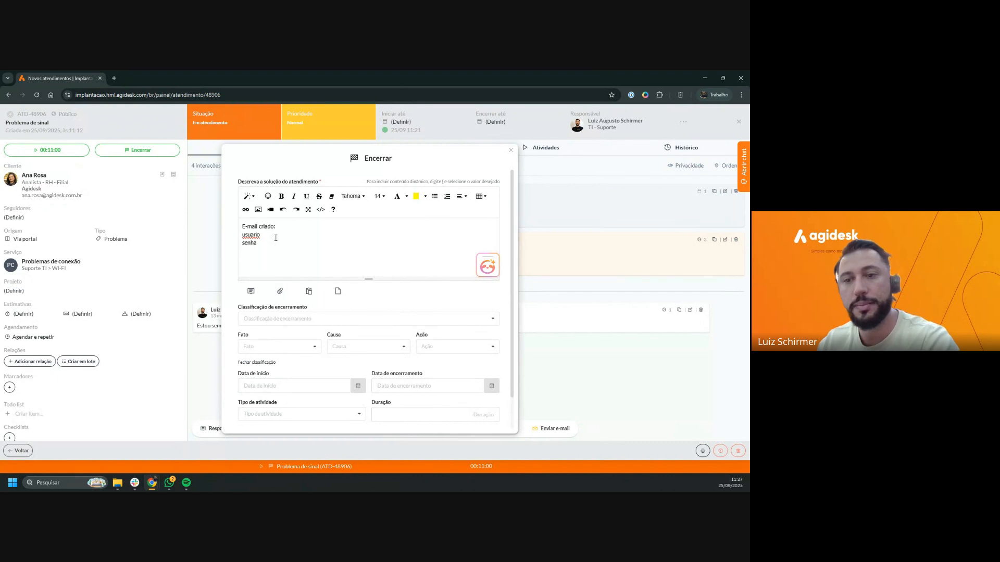
Set the closure's Duração to 00:20, review the calculated start and end dates, and save the closure.
scroll(264, 251, "down", 2)
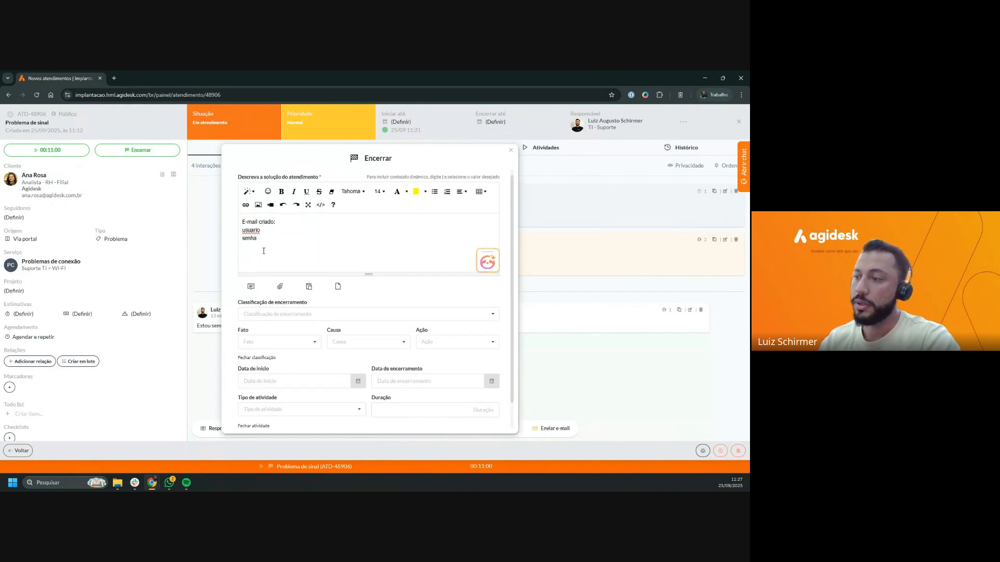
left_click(487, 374)
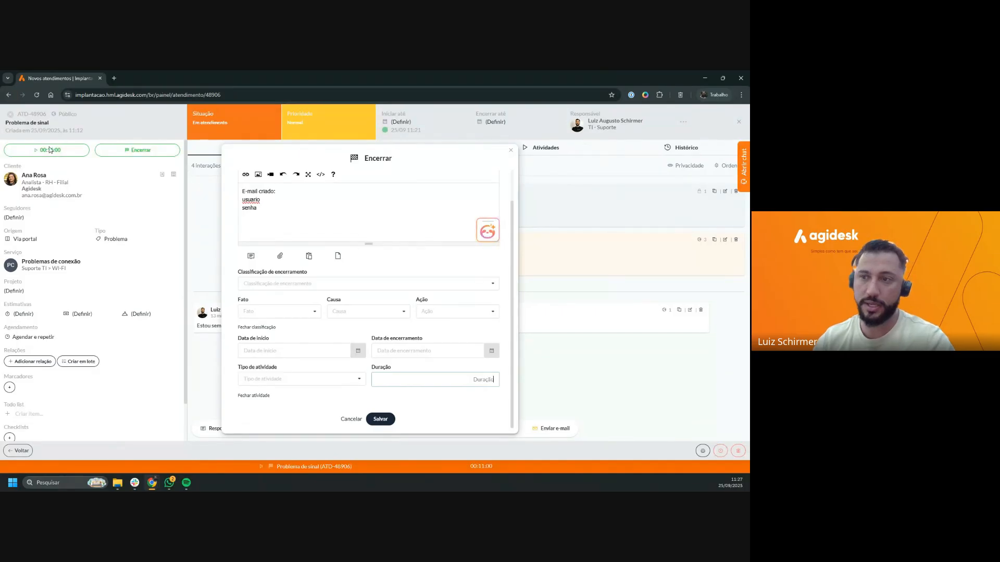
left_click(234, 153)
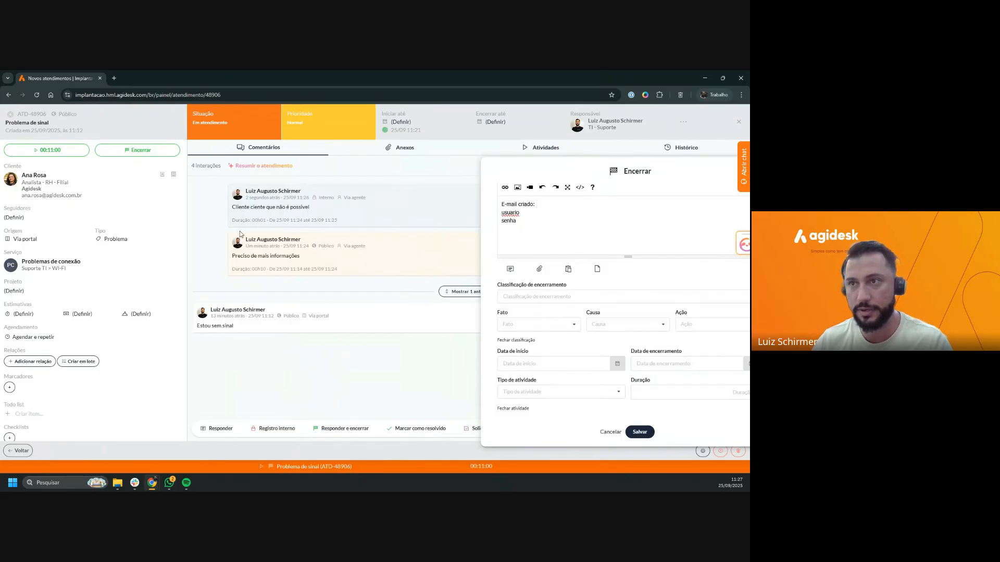
left_click_drag(509, 156, 378, 146)
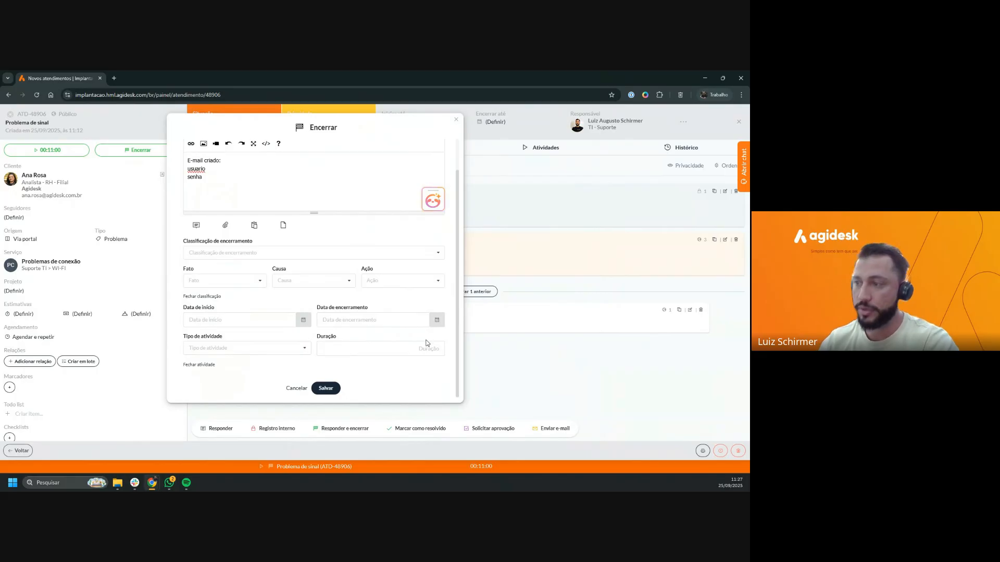
left_click(427, 343)
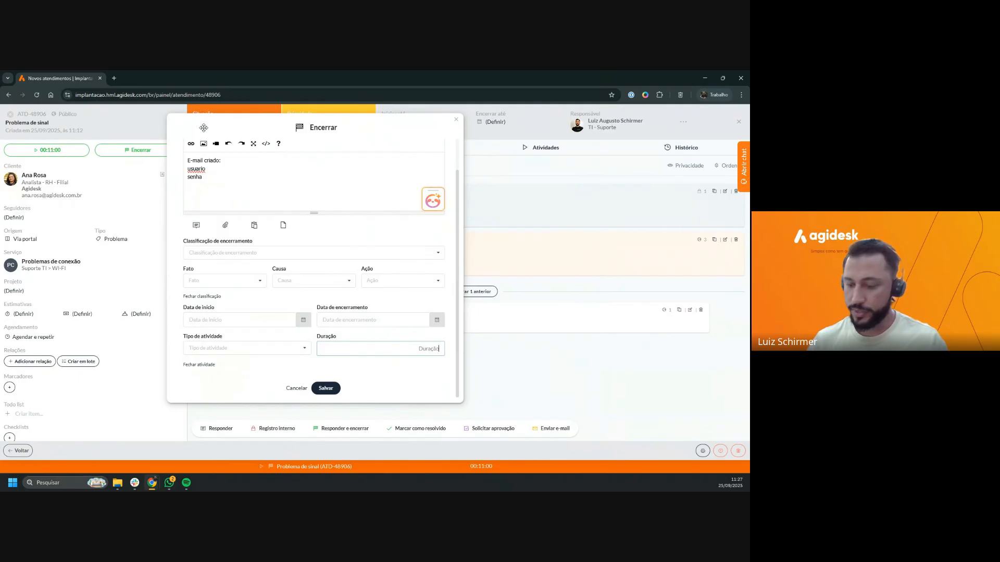
type("00:20")
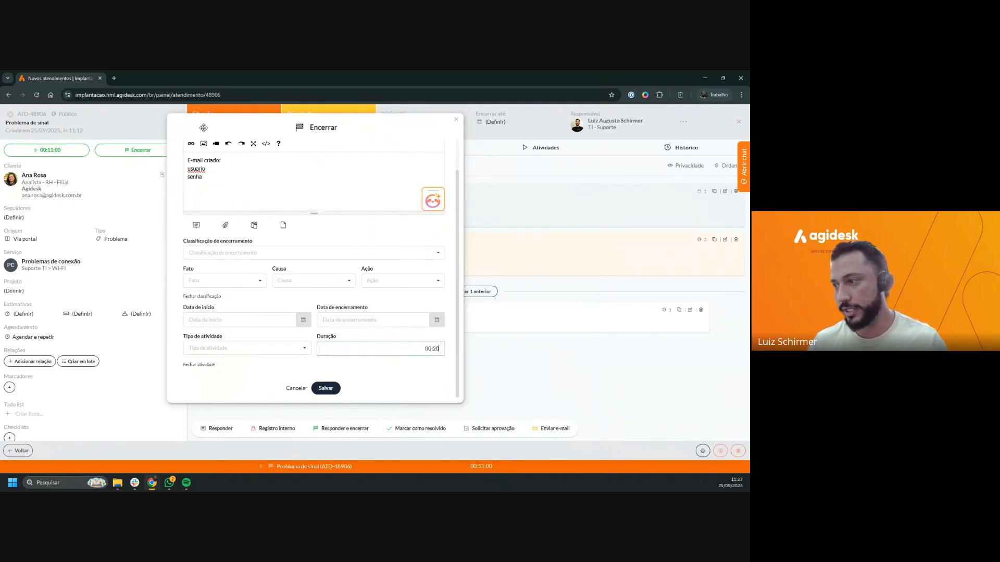
left_click(417, 371)
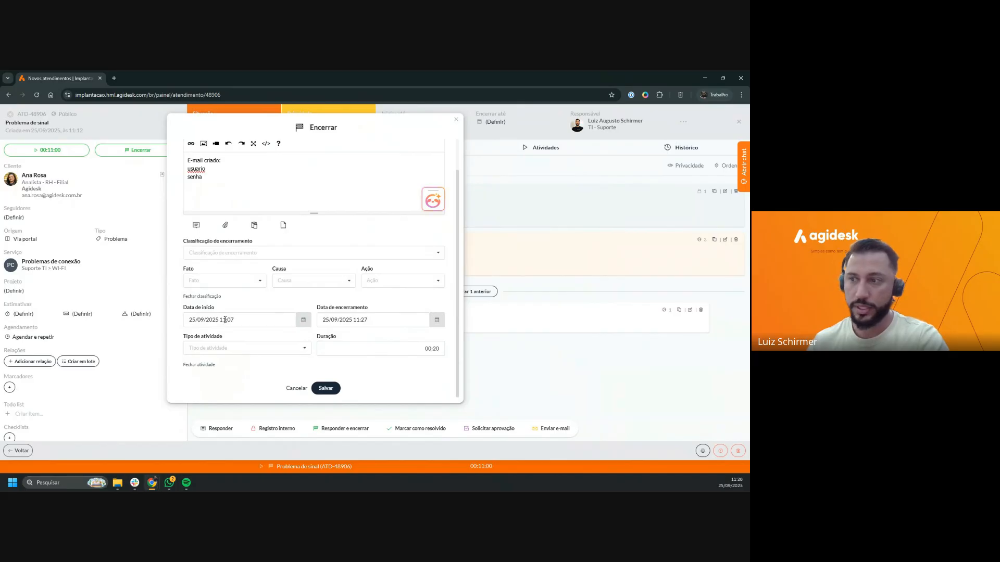
left_click_drag(235, 319, 189, 318)
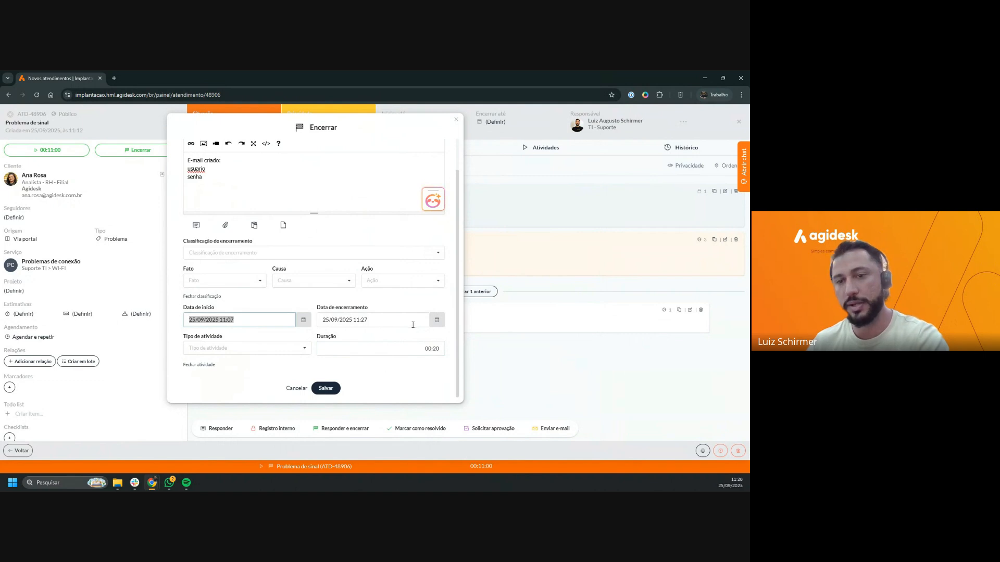
left_click(370, 377)
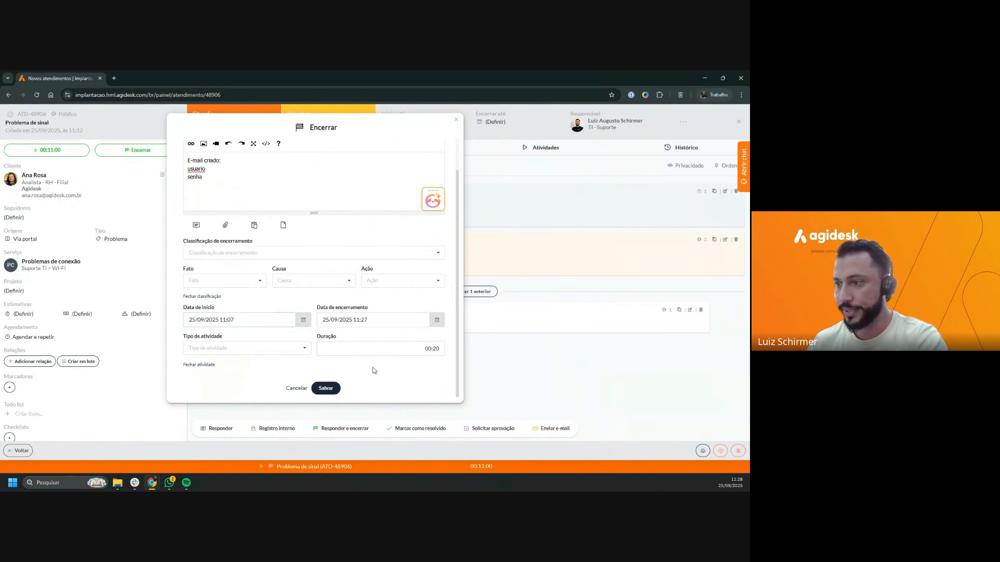
left_click(329, 386)
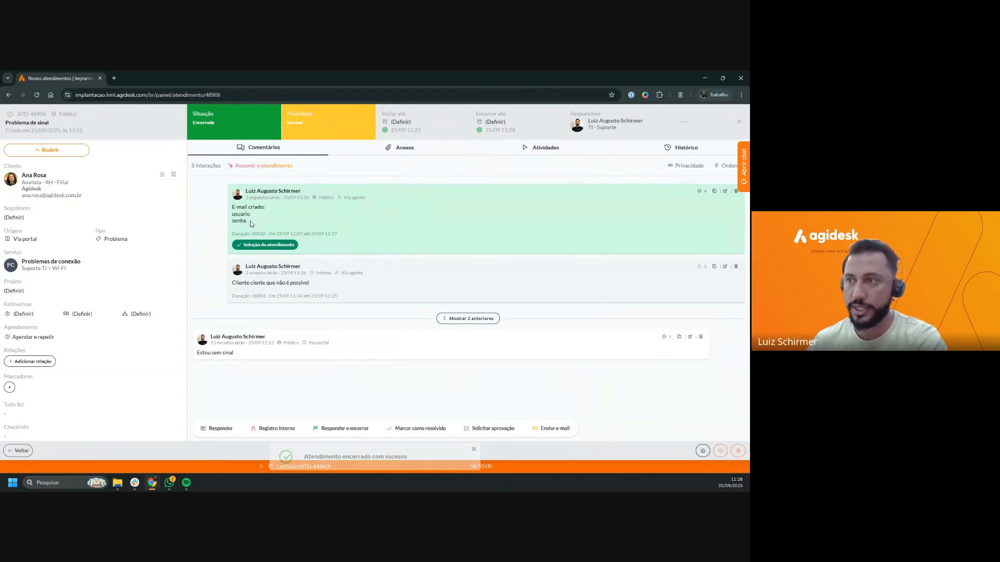
Reopen the closed ticket with the comment "Atendimento encerrado por engano, segue o atendimento" and check that comment's visibility label.
left_click_drag(250, 217, 232, 211)
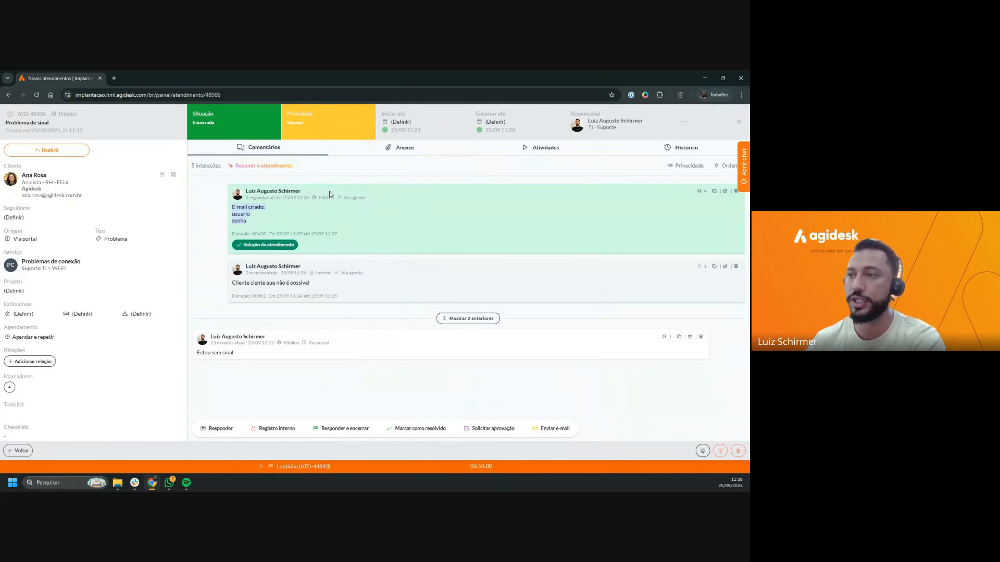
left_click(61, 152)
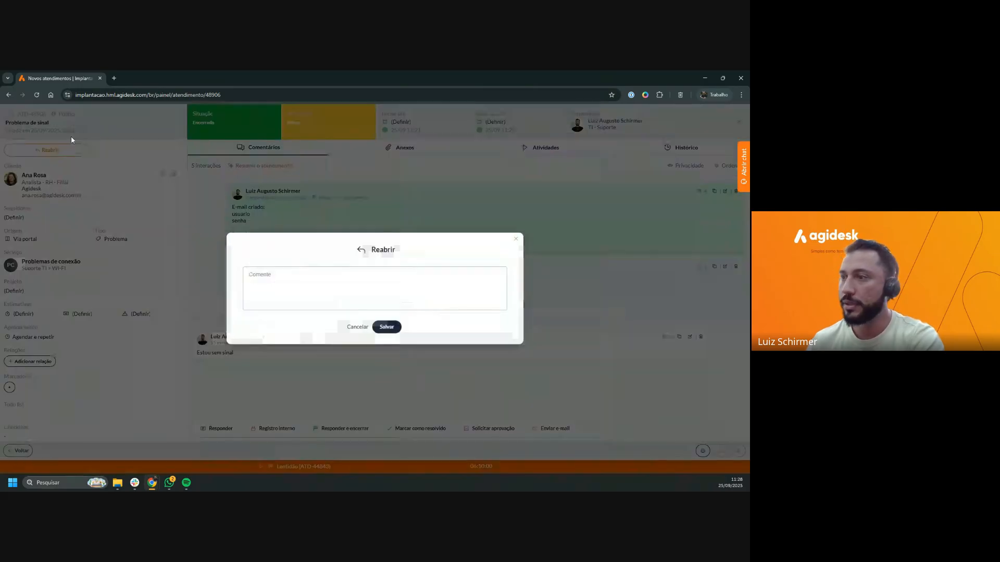
left_click(387, 328)
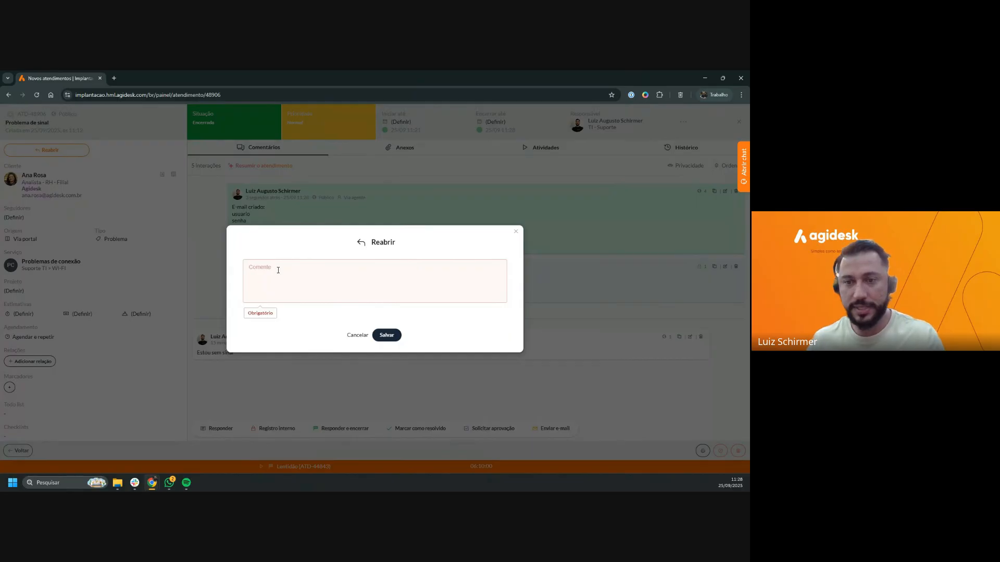
type("Atendimento ")
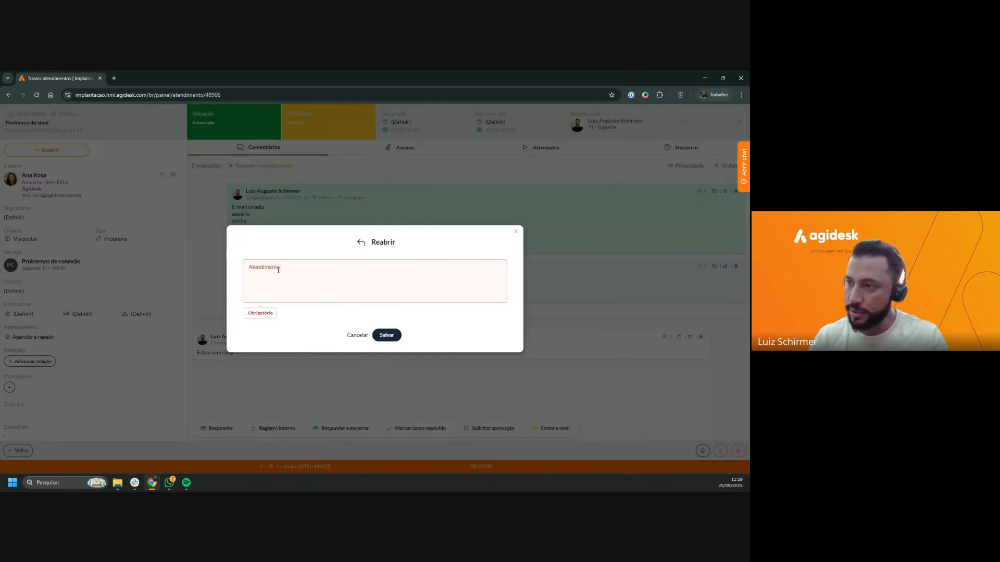
type("encerrado por engan")
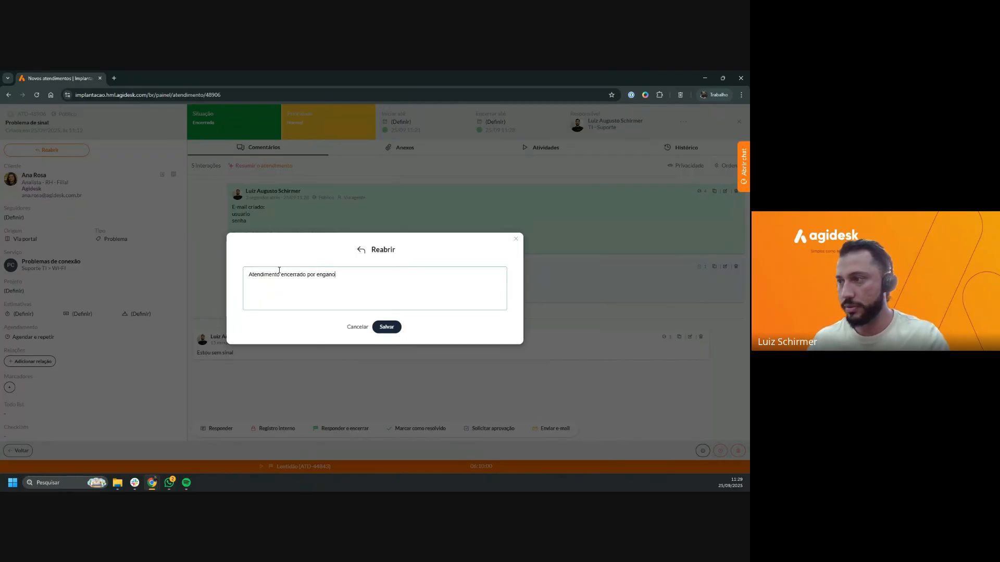
type("o, se")
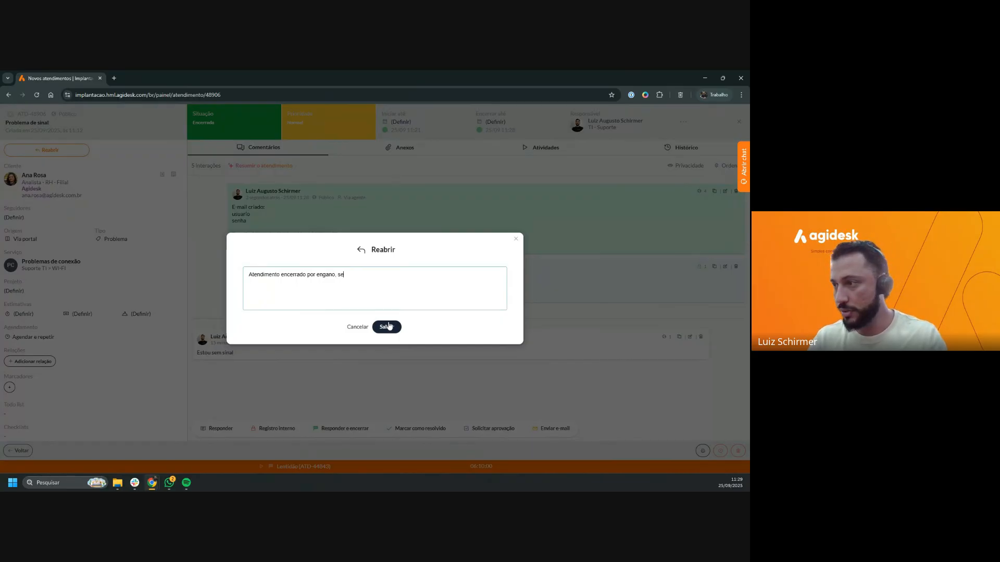
type("gue o atendimento")
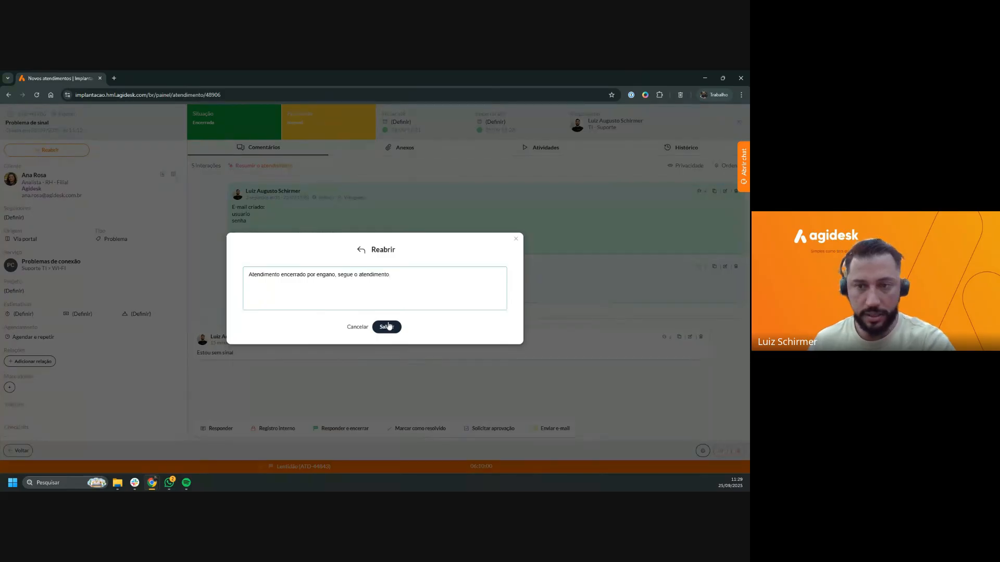
left_click(388, 327)
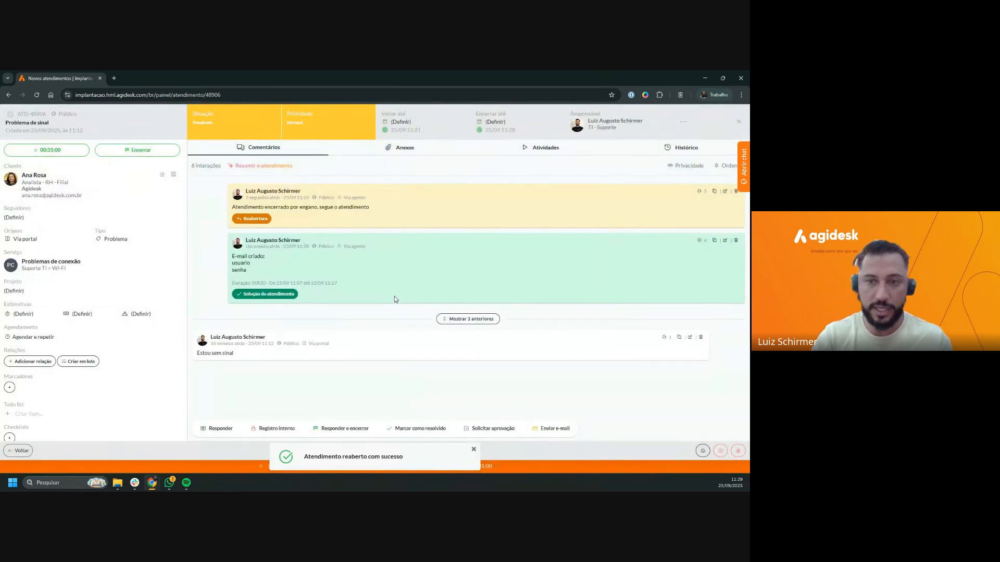
double_click(324, 198)
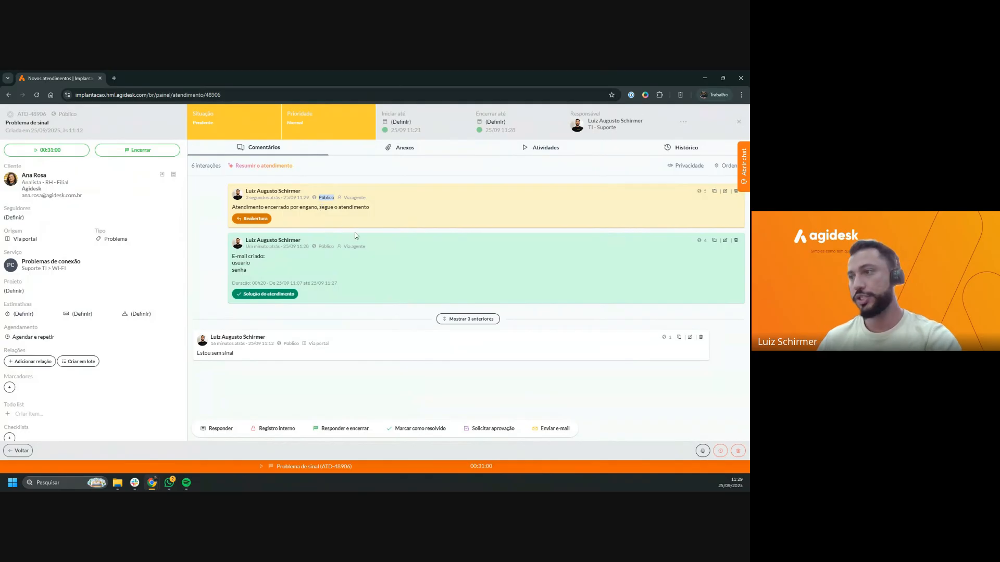
left_click(411, 222)
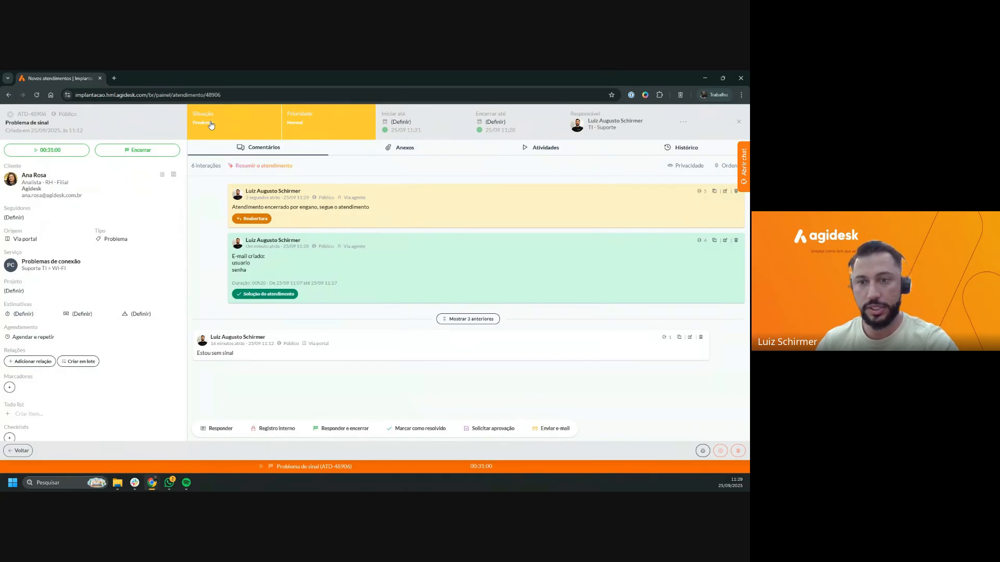
Change the reopened ticket's Situação to Em atendimento and save the change.
left_click(211, 123)
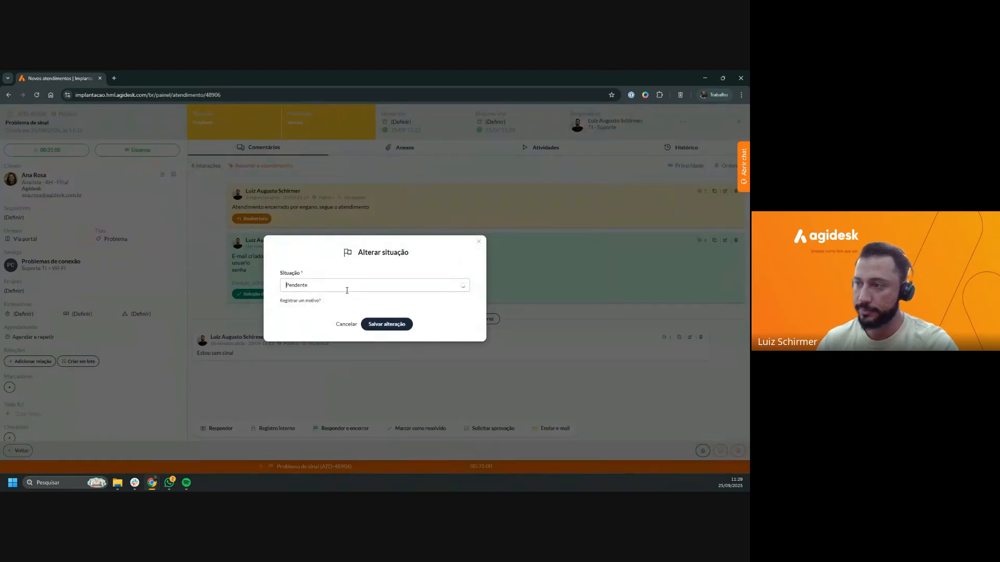
left_click(348, 286)
scroll(356, 315, "down", 3)
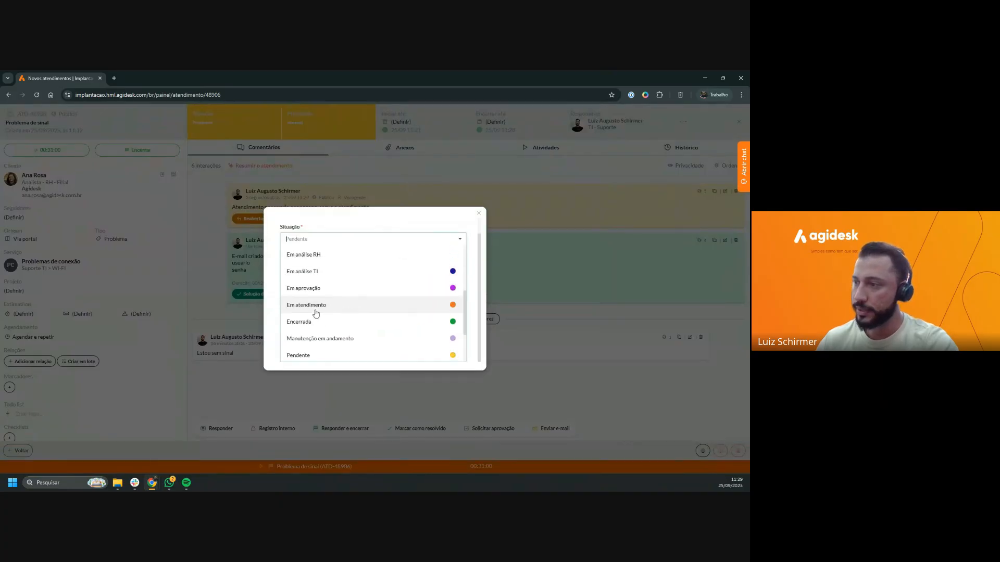
left_click(297, 307)
left_click(386, 324)
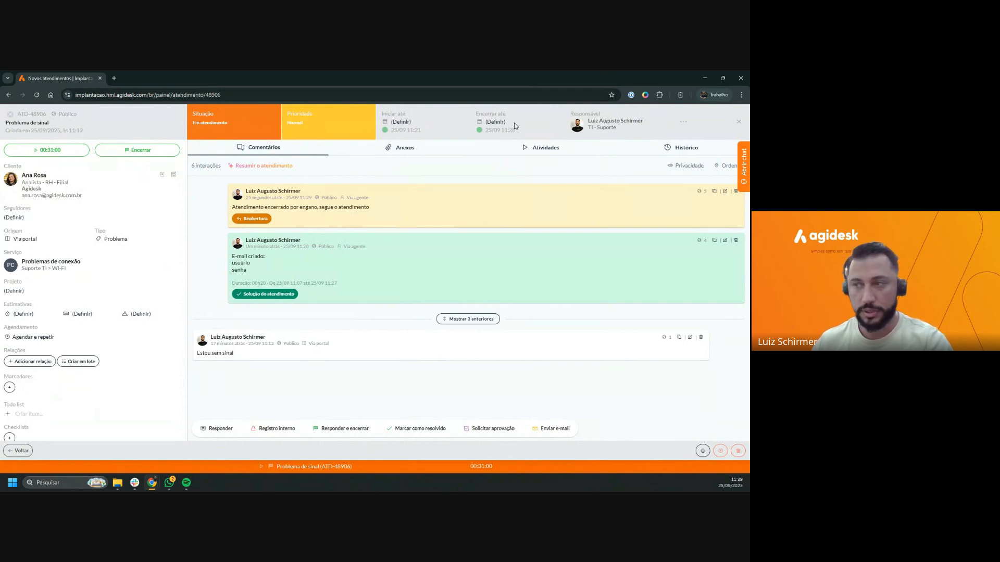
Set the ticket's Previsão de encerramento to 03/10/2025 at 18:00.
left_click(496, 123)
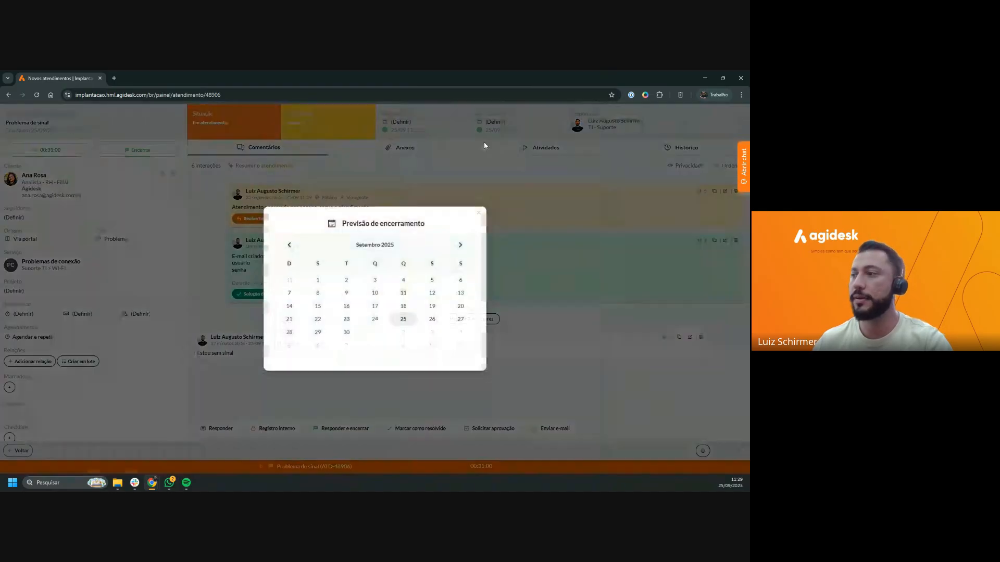
left_click(460, 245)
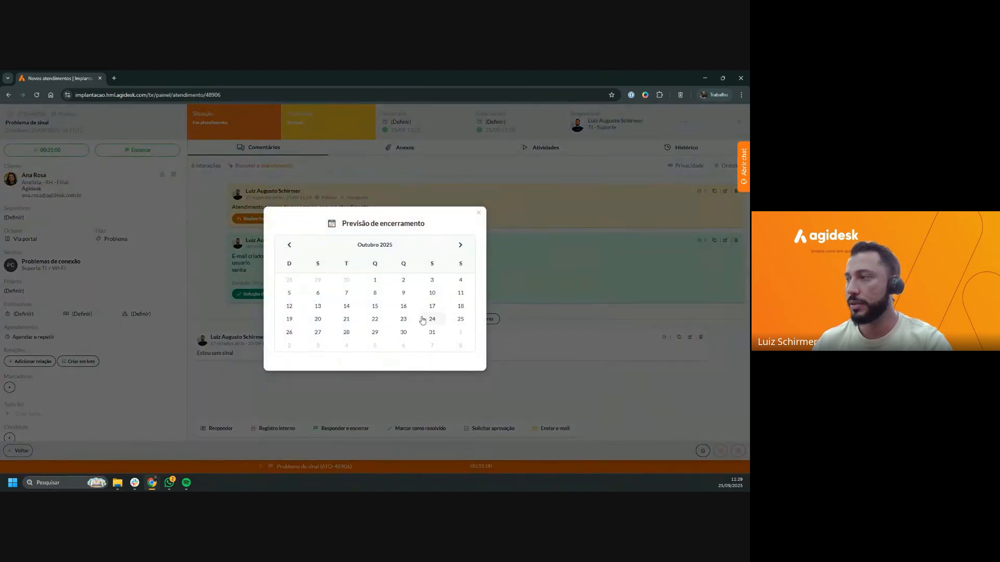
left_click(432, 279)
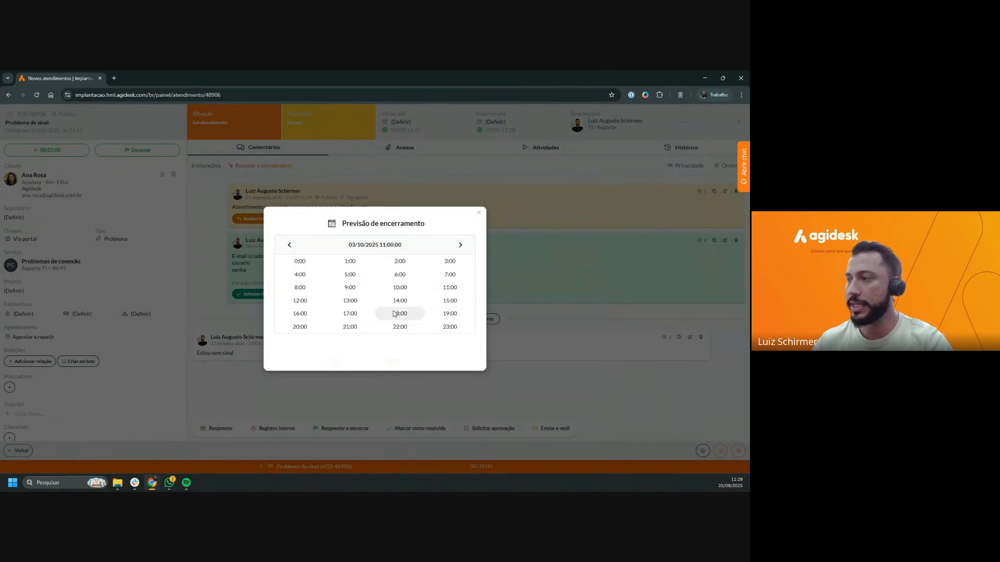
left_click(394, 313)
left_click(311, 263)
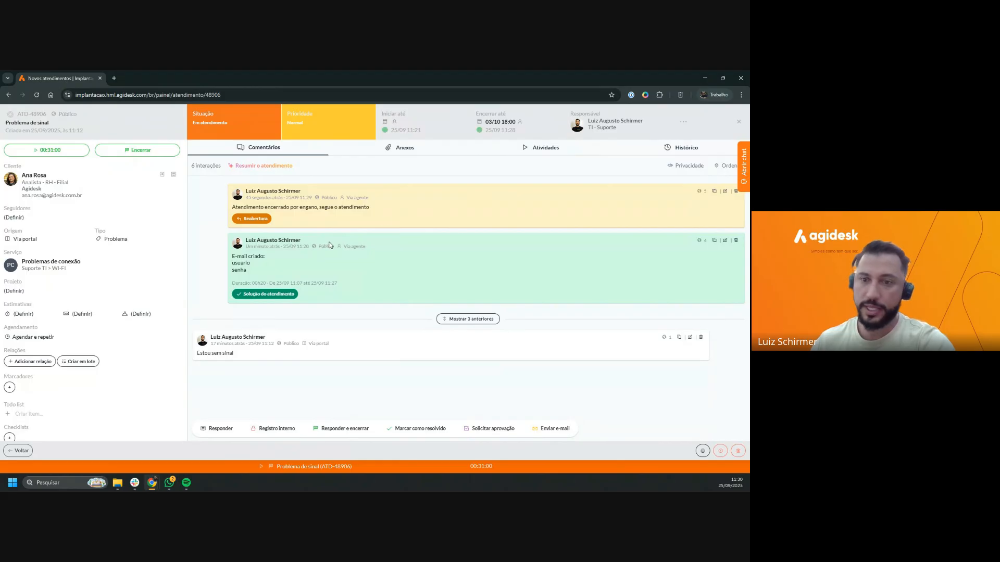
Pick a different agent as the ticket's Responsável in the Alterar responsável dialog, and close it without saving.
left_click(600, 123)
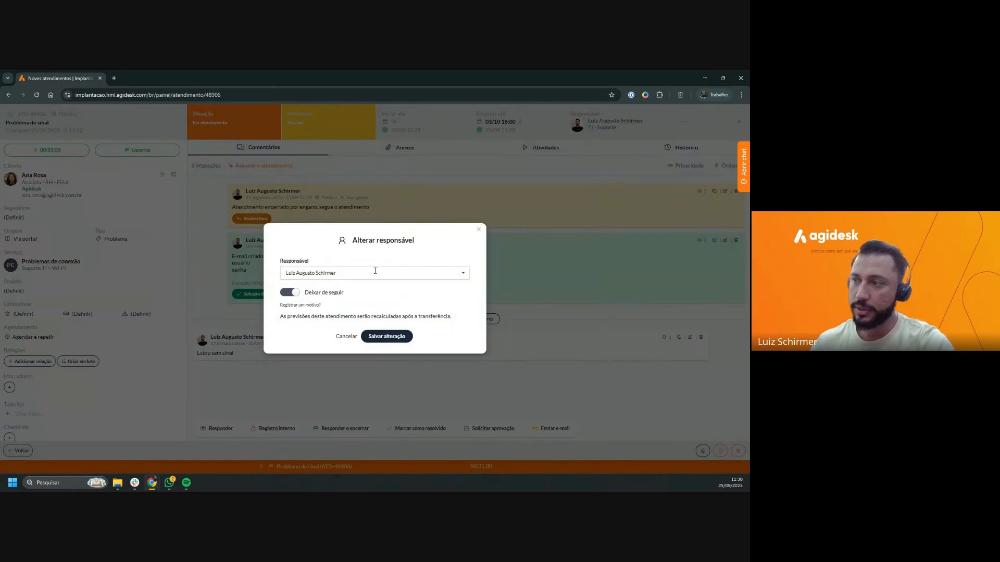
left_click(365, 273)
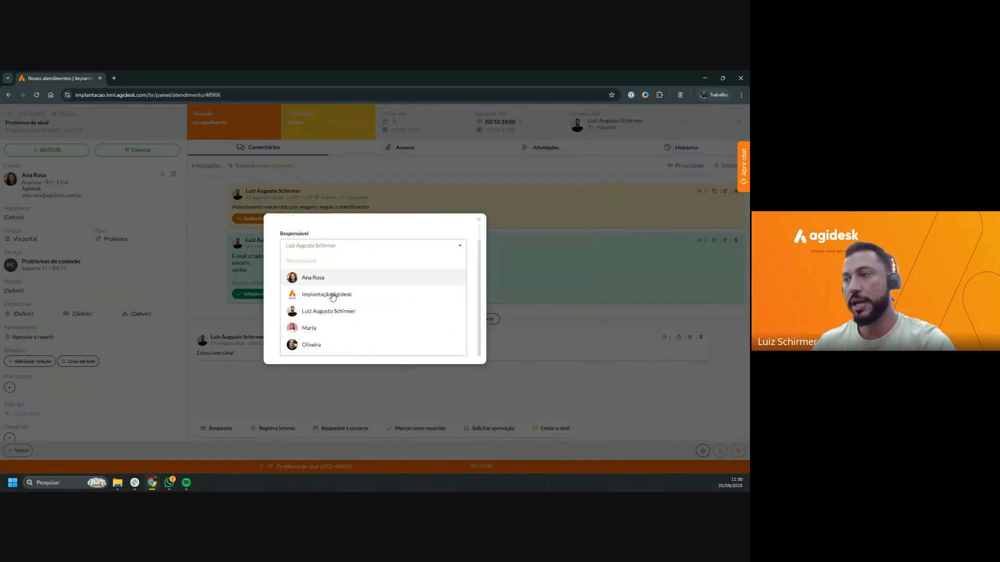
left_click(311, 328)
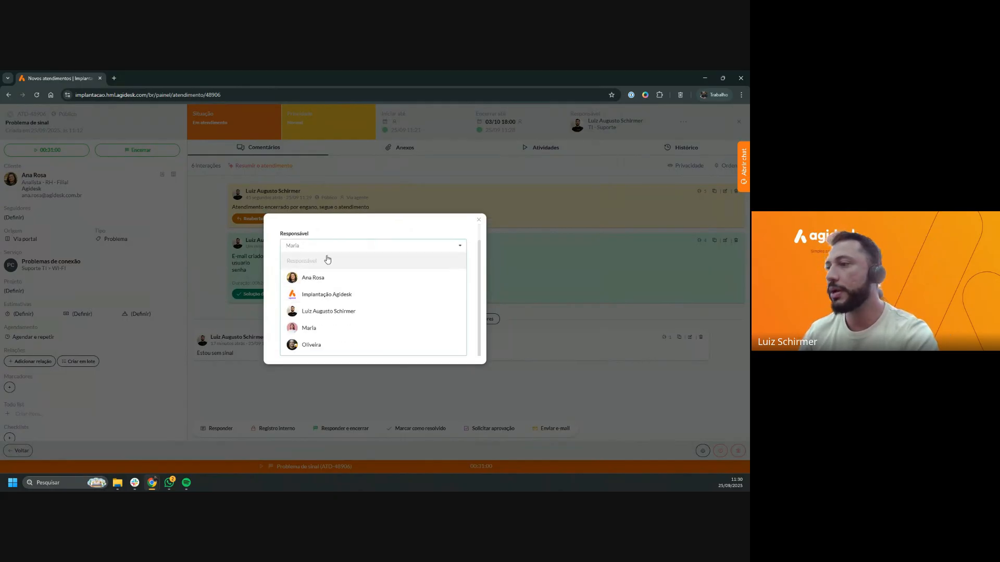
scroll(328, 260, "up", 1)
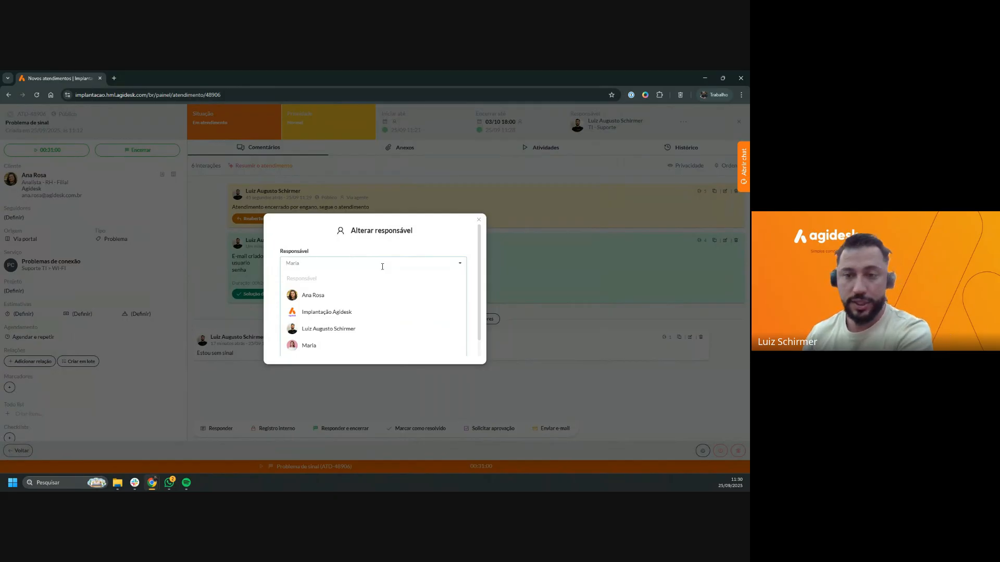
left_click(480, 223)
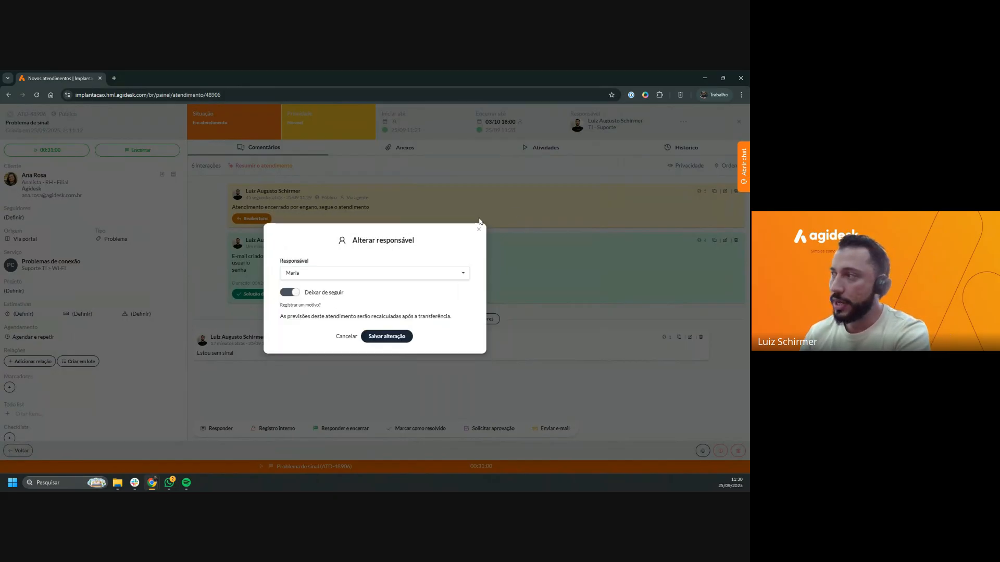
left_click(479, 232)
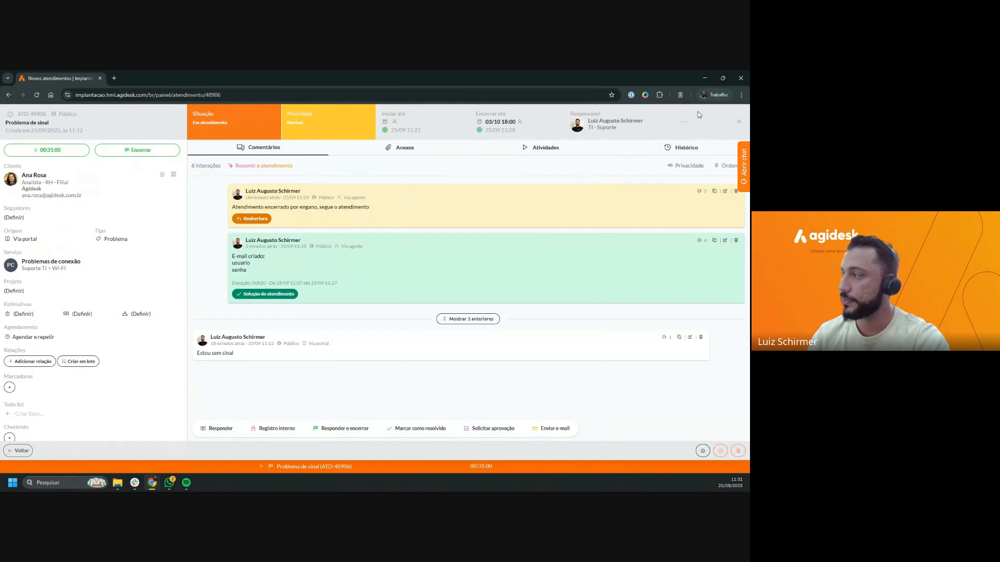
Start transferring the ticket: clear the current selection, set Equipe to RH - Gestão de pessoas and choose the original agent as Responsável.
left_click(683, 122)
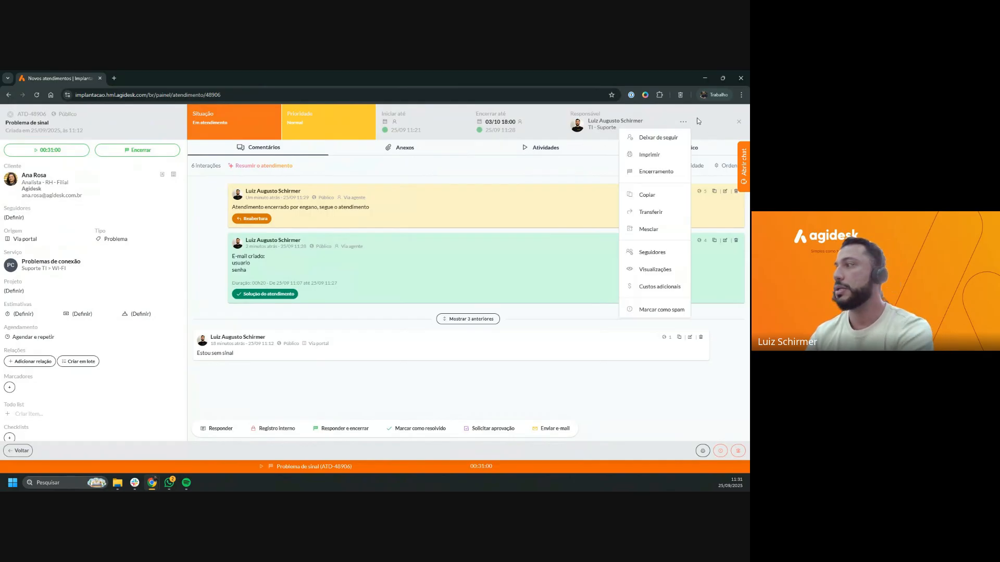
left_click(652, 213)
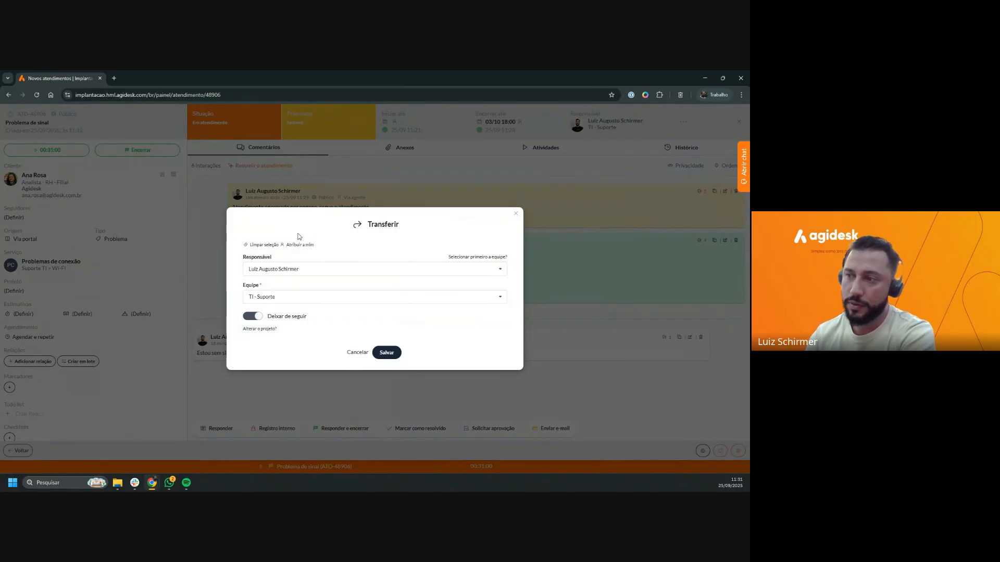
left_click(256, 246)
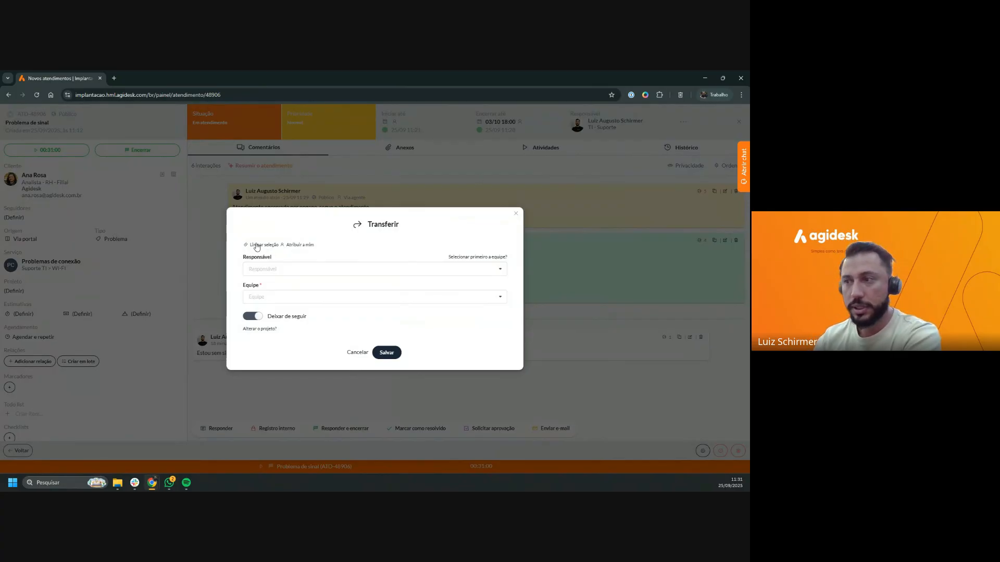
left_click_drag(264, 286, 234, 286)
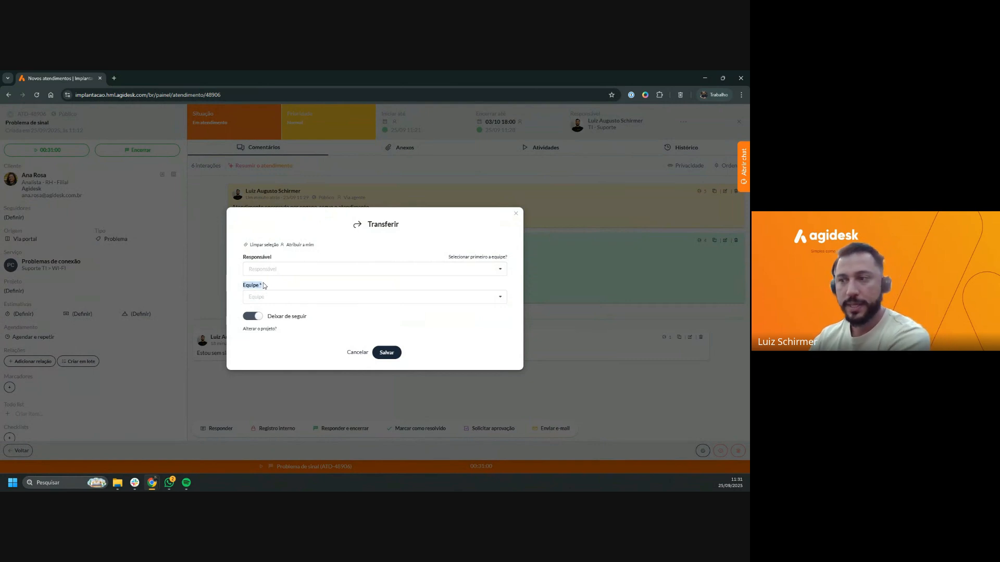
left_click(281, 295)
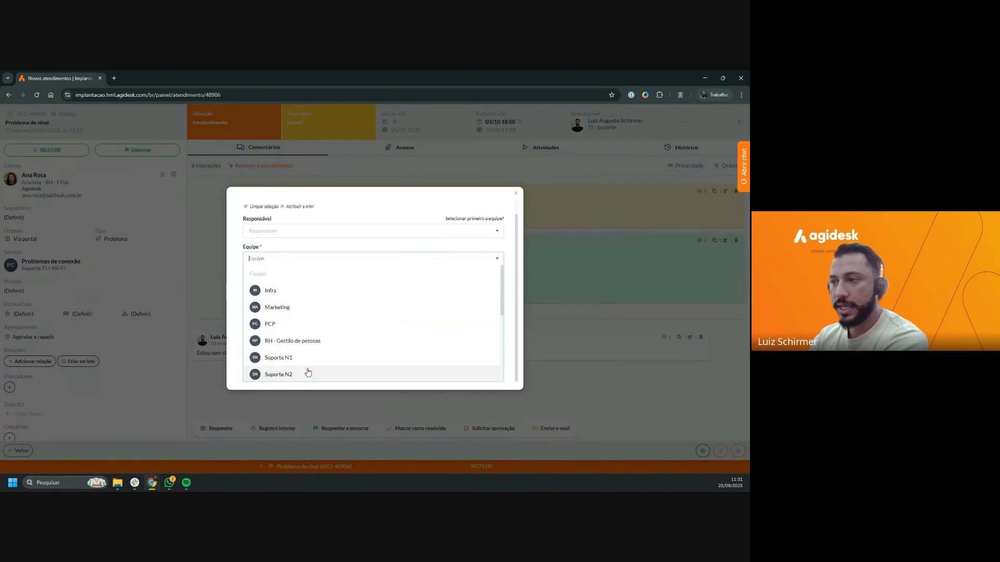
left_click(292, 341)
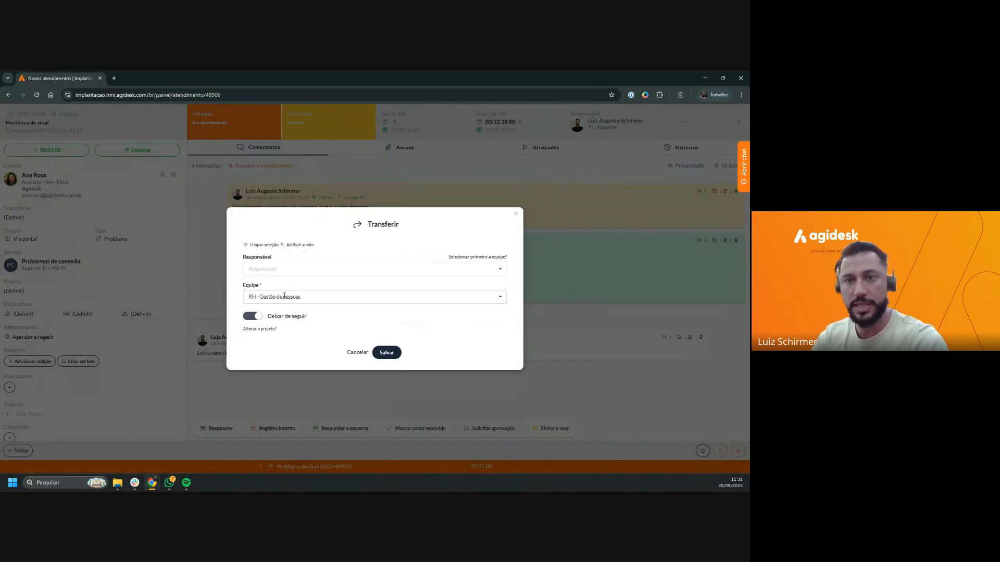
left_click(310, 269)
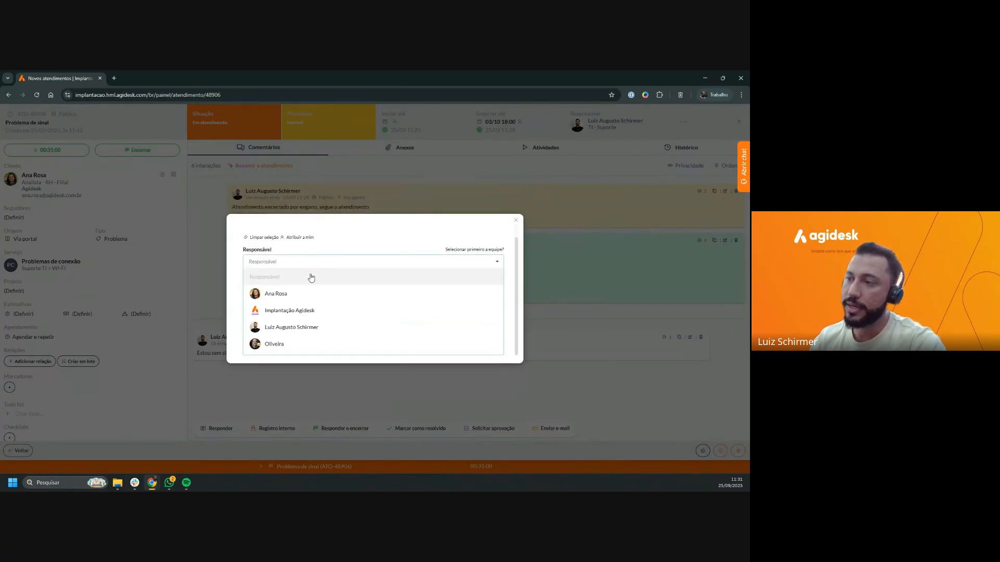
left_click(300, 331)
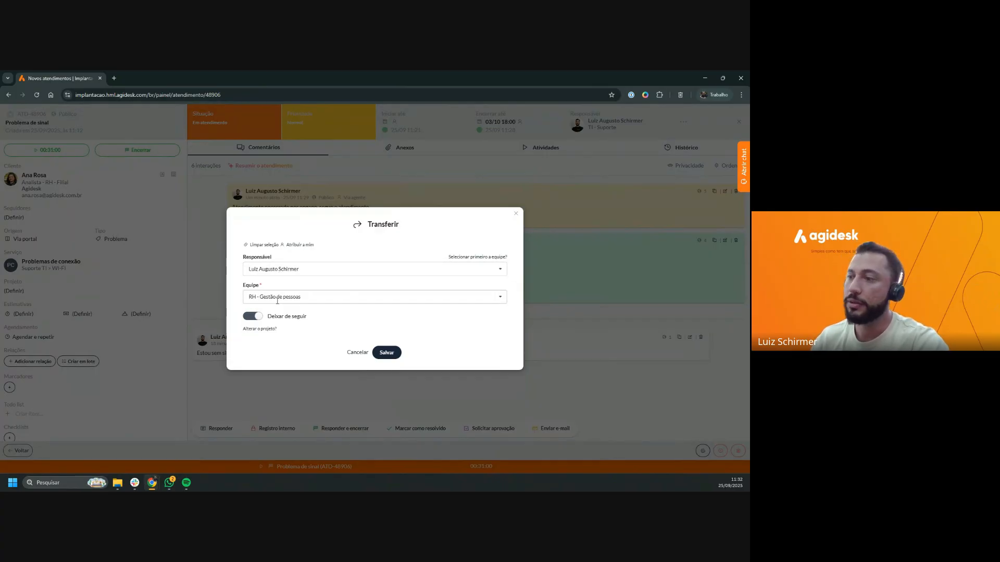
Switch the transfer's Deixar de seguir option off and back on, and close the transfer without saving.
left_click_drag(268, 317, 332, 318)
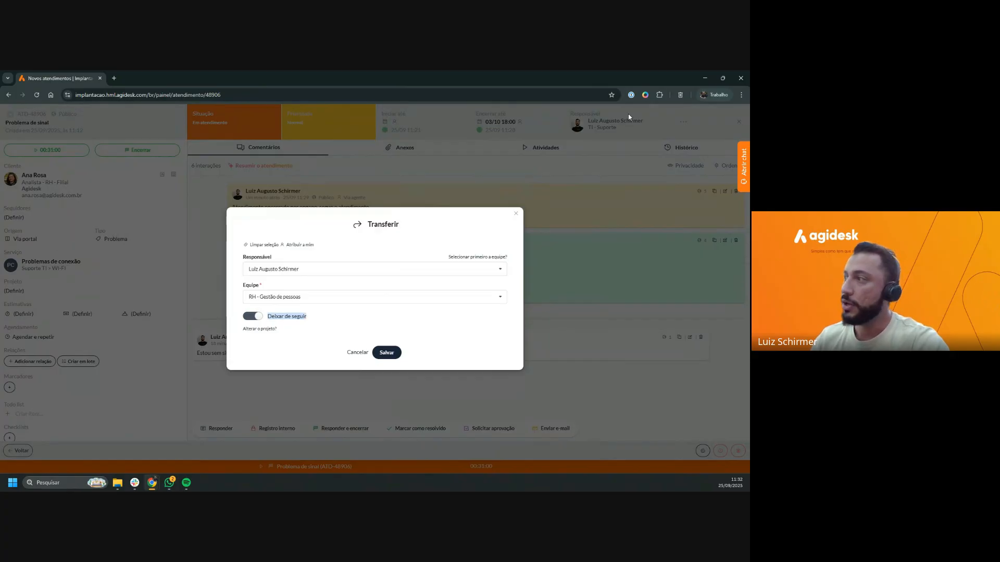
left_click(254, 317)
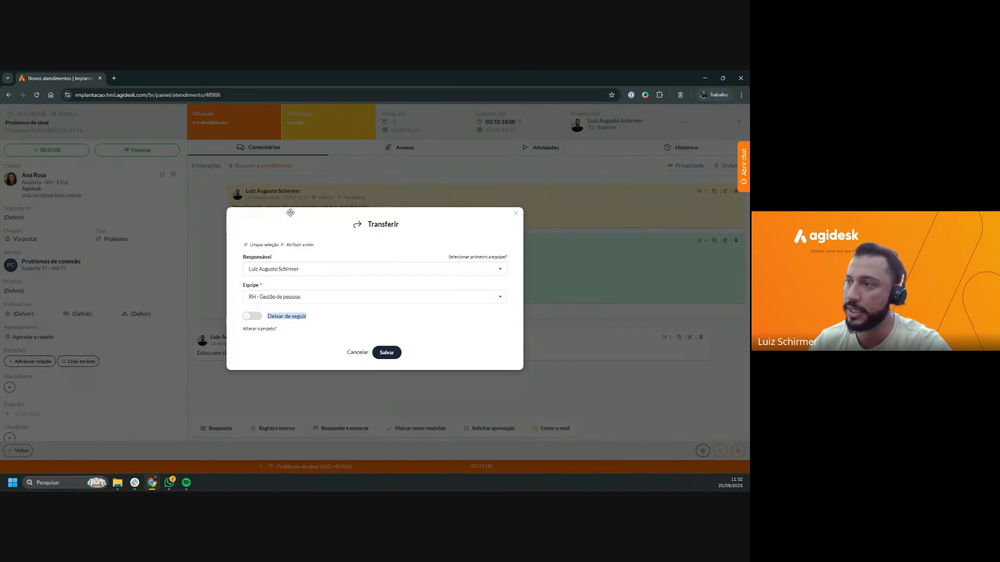
left_click_drag(290, 212, 268, 160)
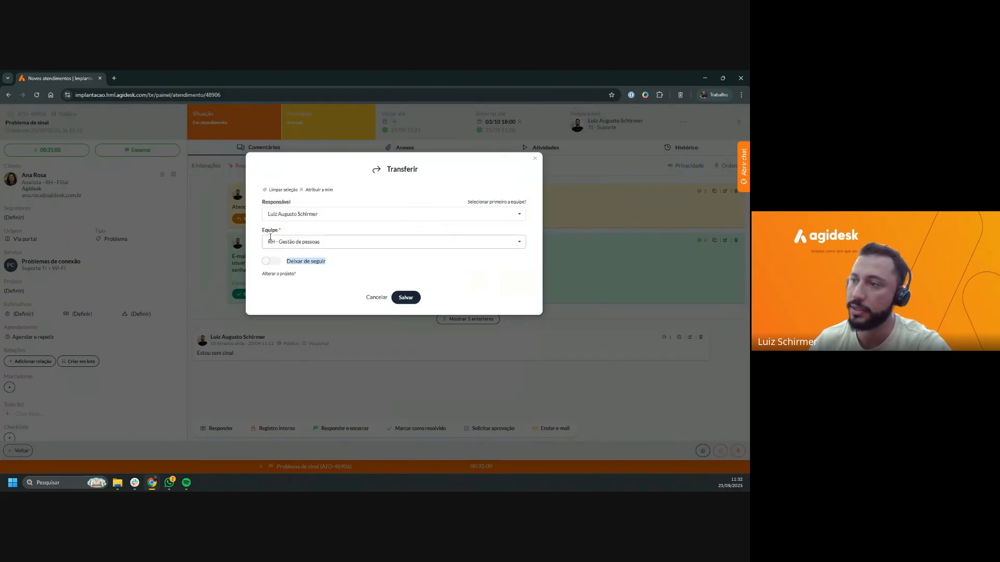
left_click(270, 261)
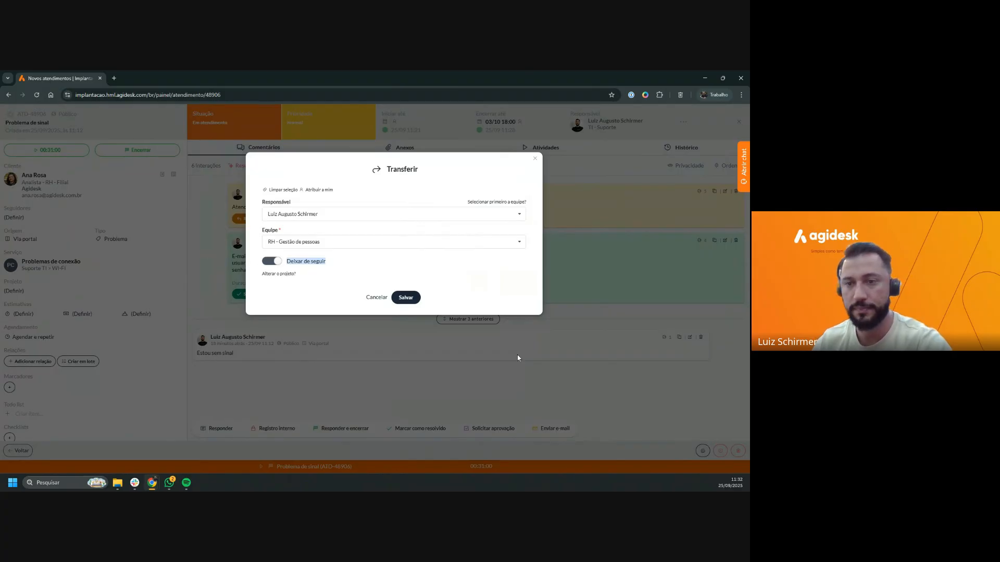
left_click(535, 158)
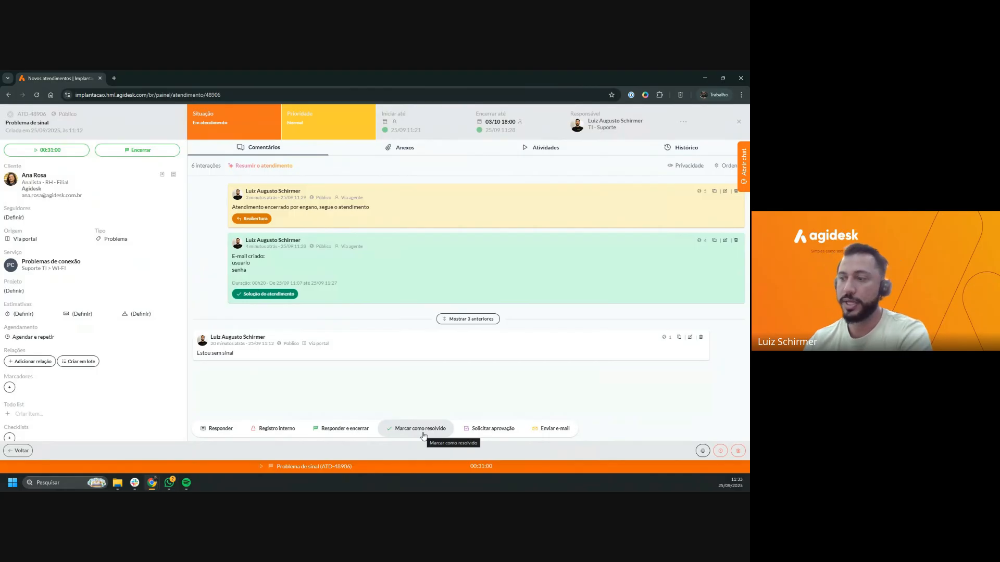
Review the Tipo de atividade and Duração fields in the ticket's reply-and-close form, and close it without saving.
left_click(346, 429)
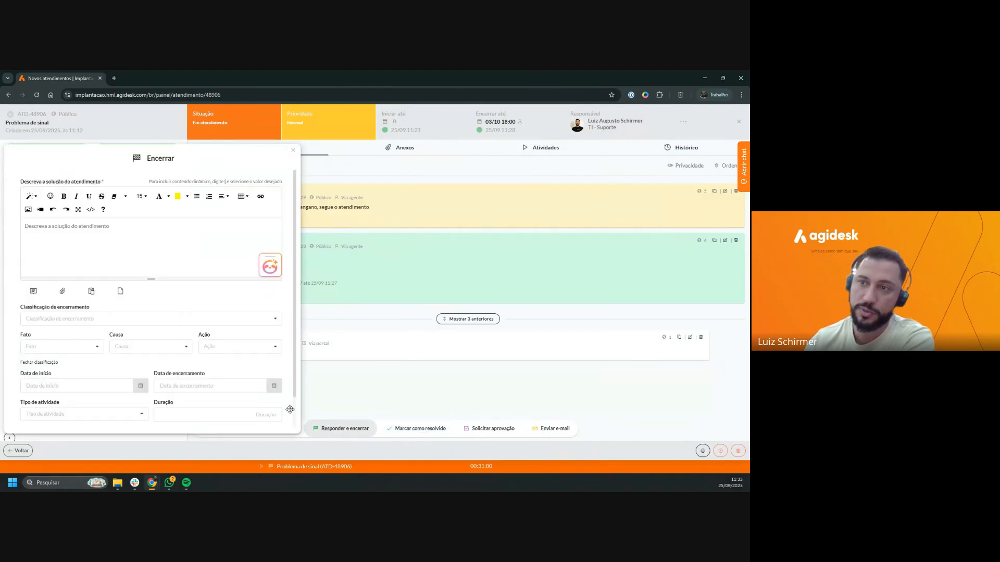
scroll(88, 310, "down", 2)
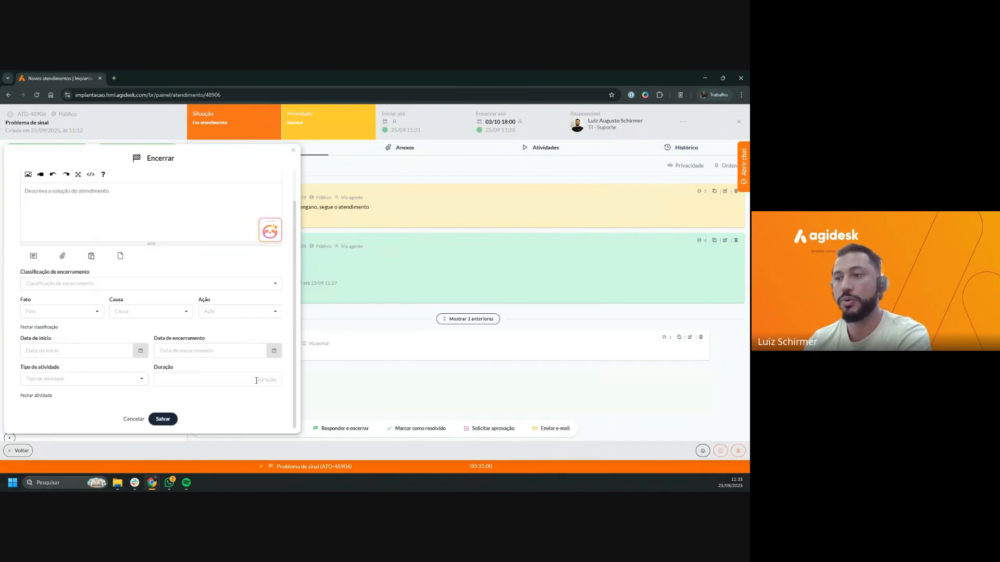
left_click_drag(177, 368, 155, 371)
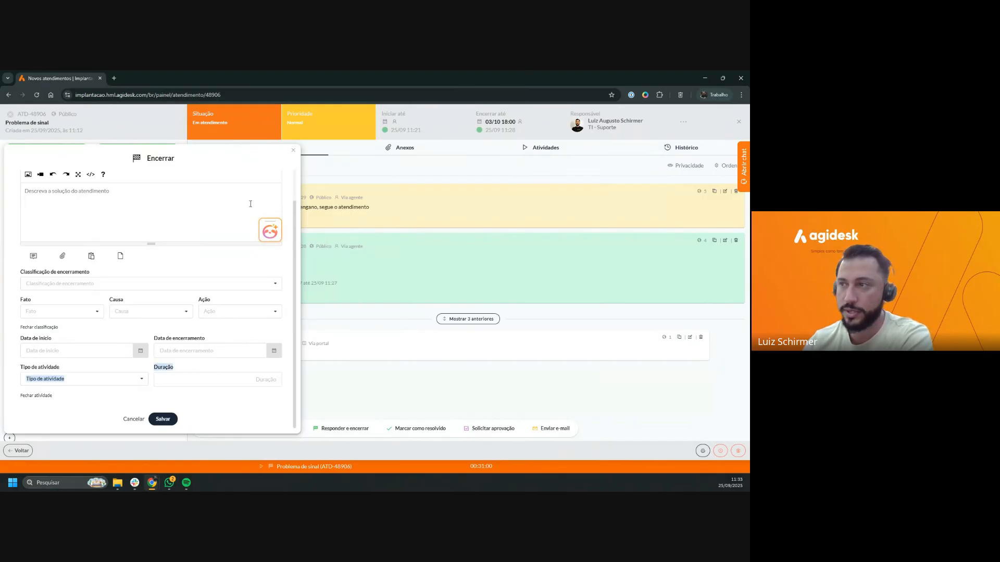
left_click(293, 153)
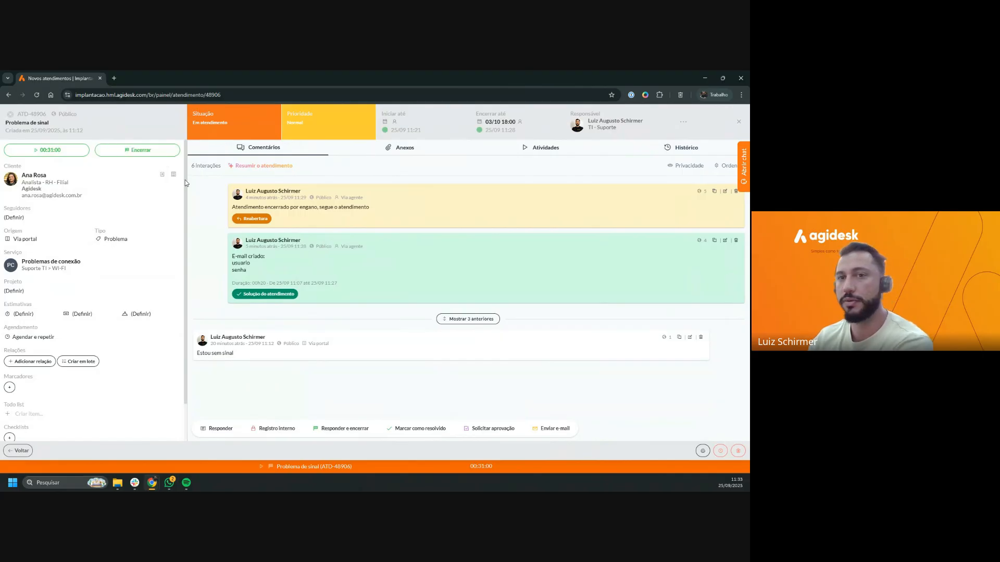
Start an approval request for the ticket and replace the preset client in Para with the approver's contact.
left_click(483, 429)
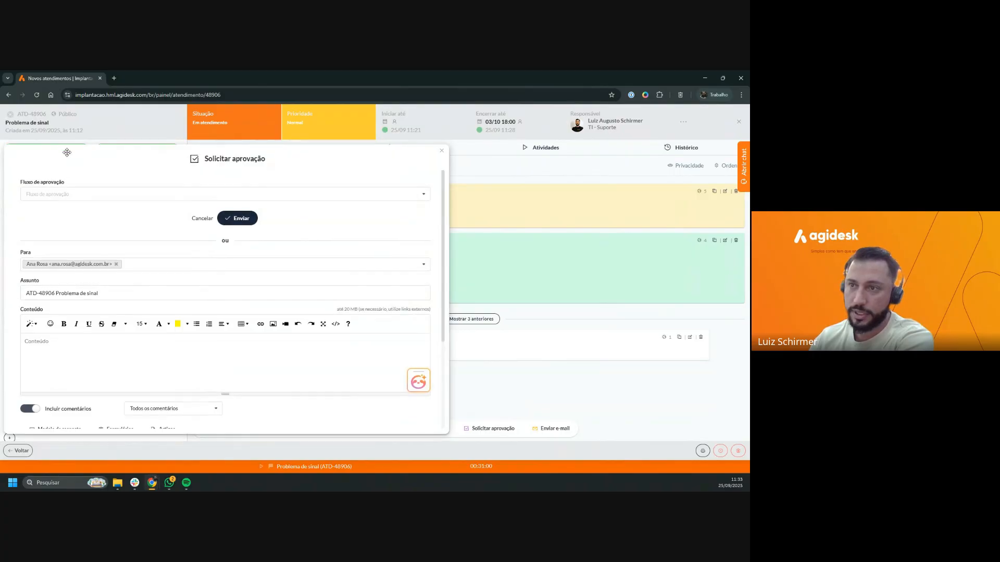
left_click_drag(60, 148, 284, 139)
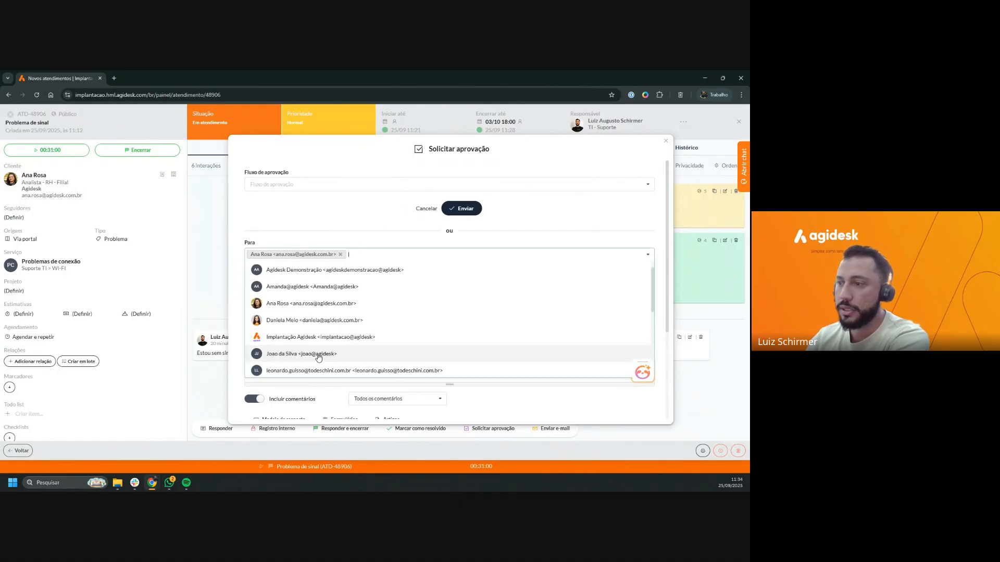
left_click(318, 357)
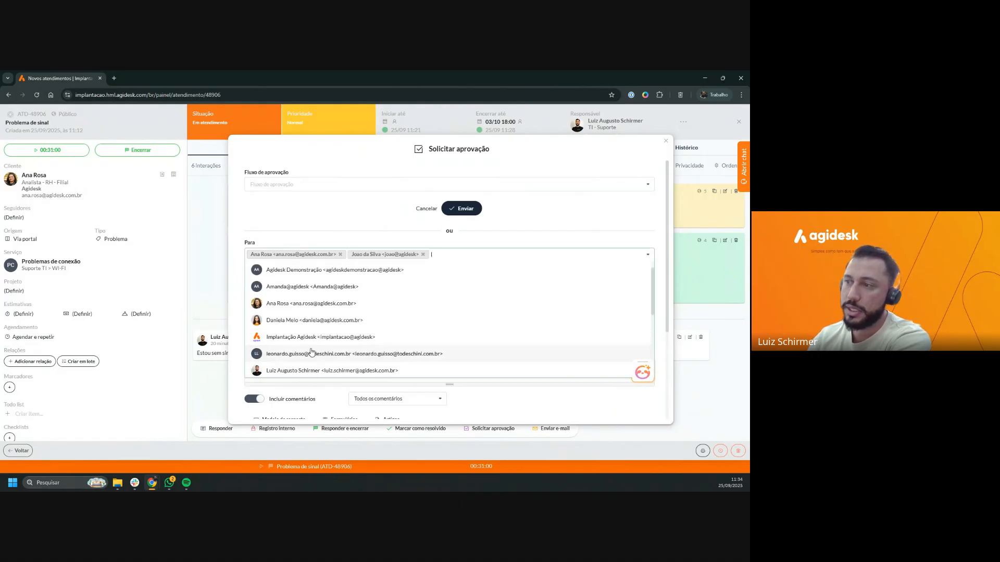
left_click(340, 254)
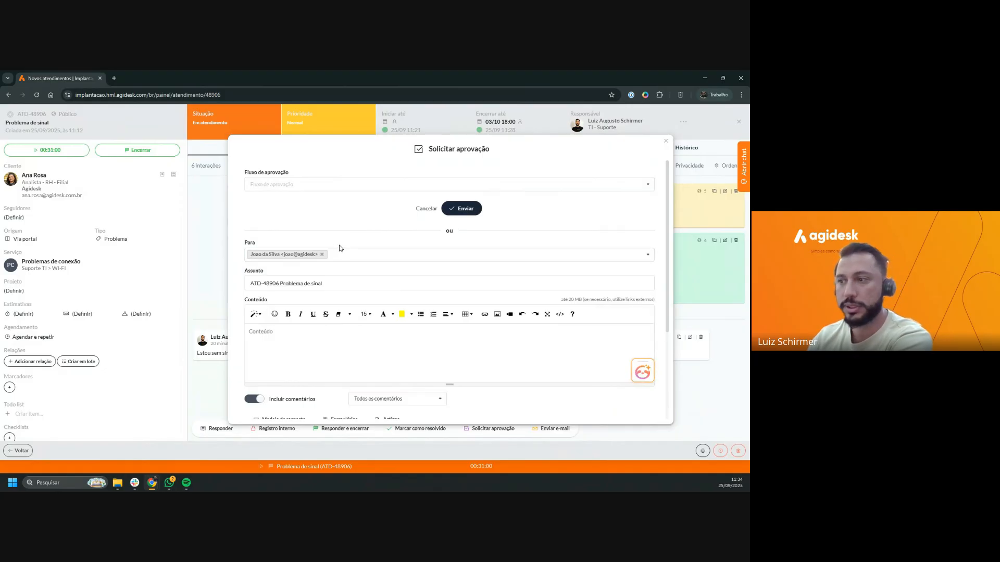
Write "O preço da peça nova fica em $500,00" as the approval request's content.
left_click(289, 351)
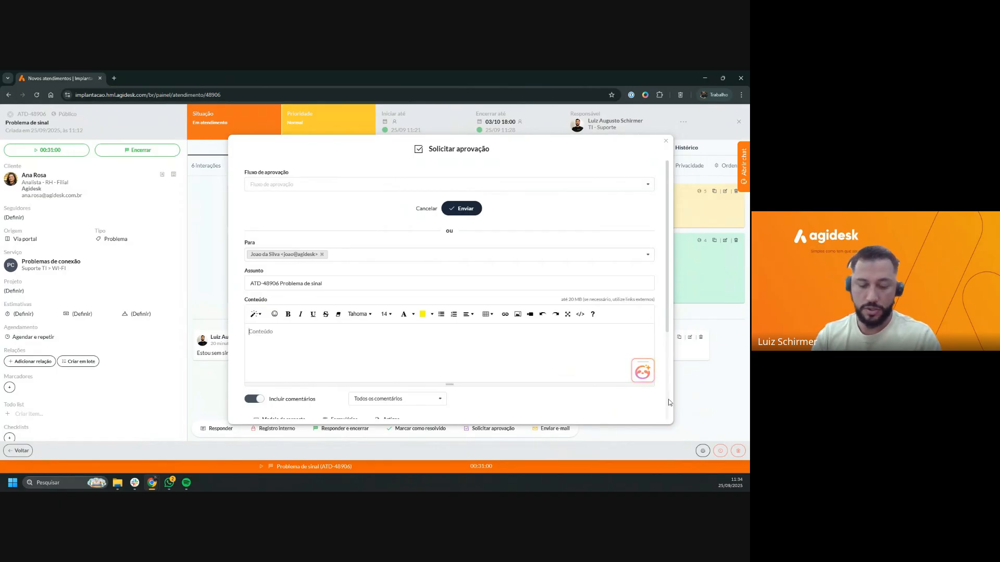
type("O preço da p")
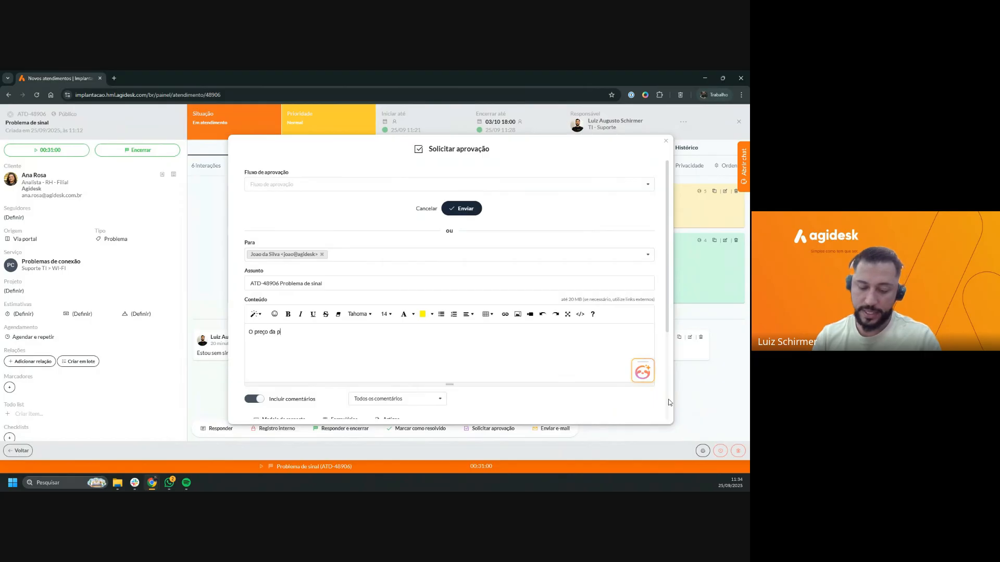
type("eça nova fica em")
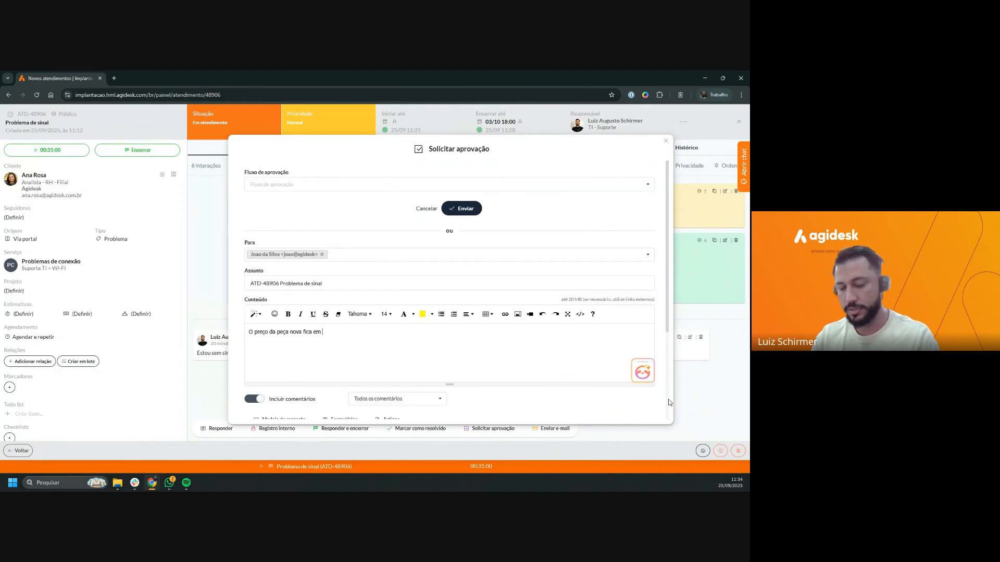
type(" $500,00")
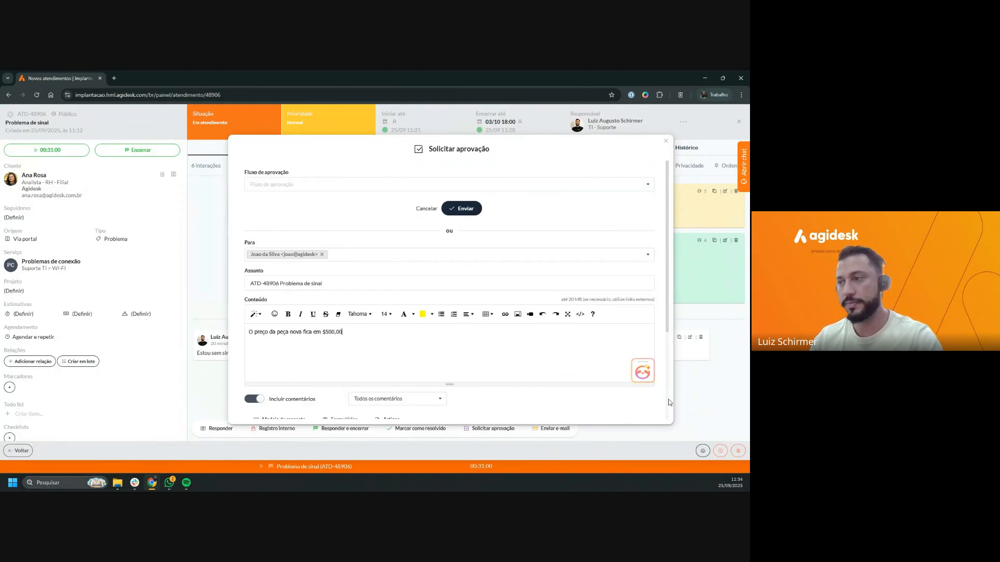
Review the approval request's Incluir comentários and sending options alongside the ticket's interactions.
scroll(433, 308, "down", 3)
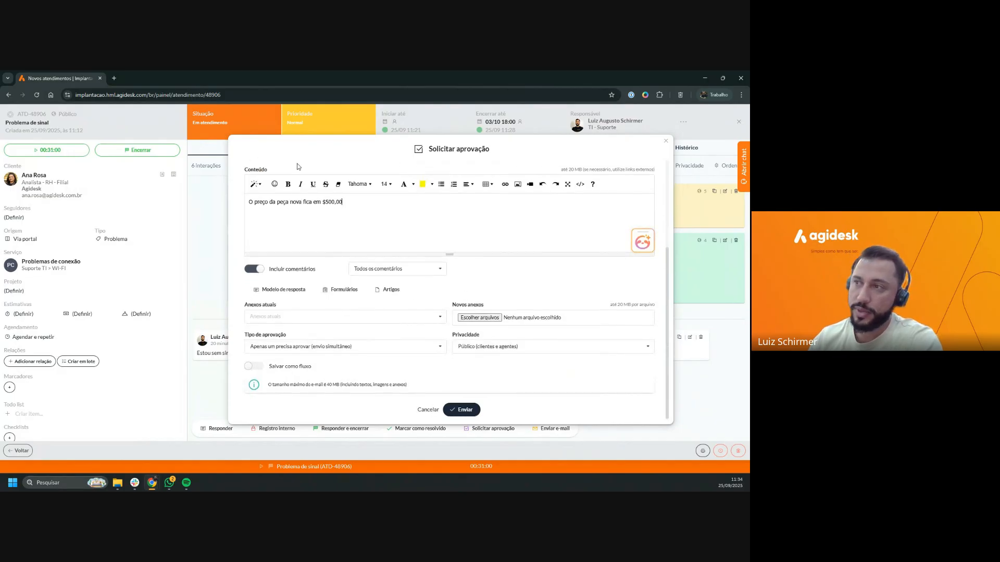
left_click_drag(279, 144, 540, 193)
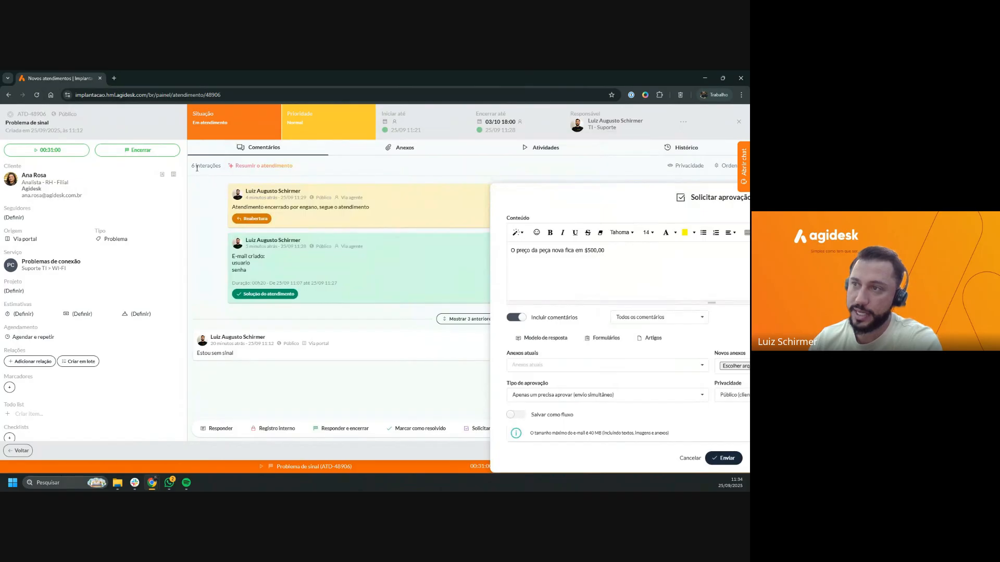
left_click_drag(192, 166, 222, 166)
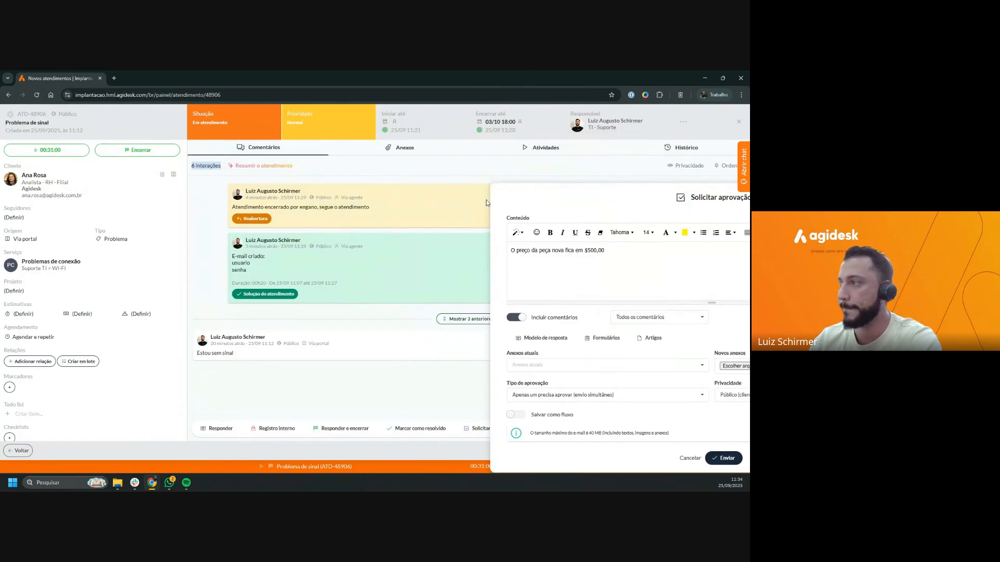
left_click_drag(505, 192, 229, 118)
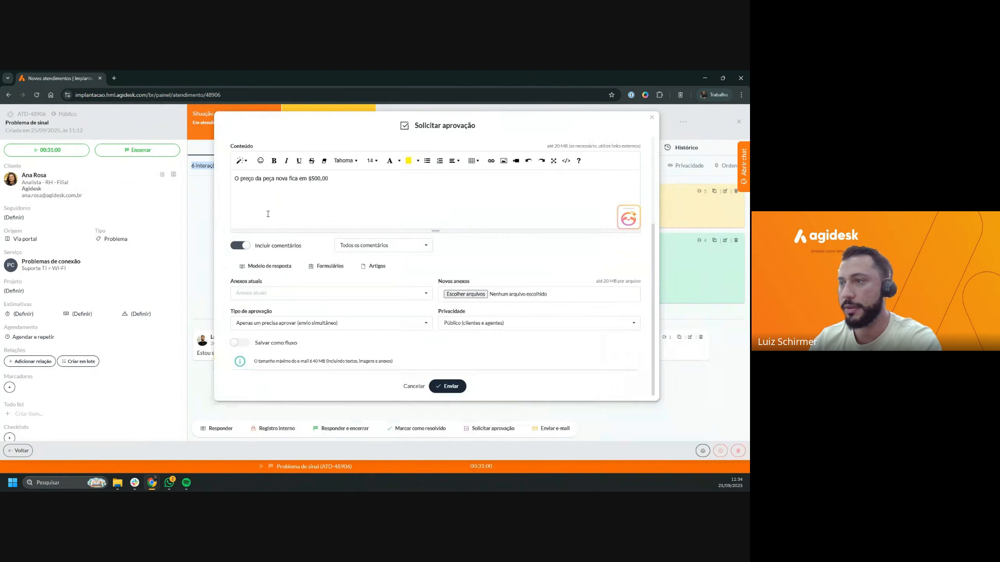
Turn off Incluir comentários in the approval request and send it.
left_click(241, 246)
scroll(241, 258, "up", 3)
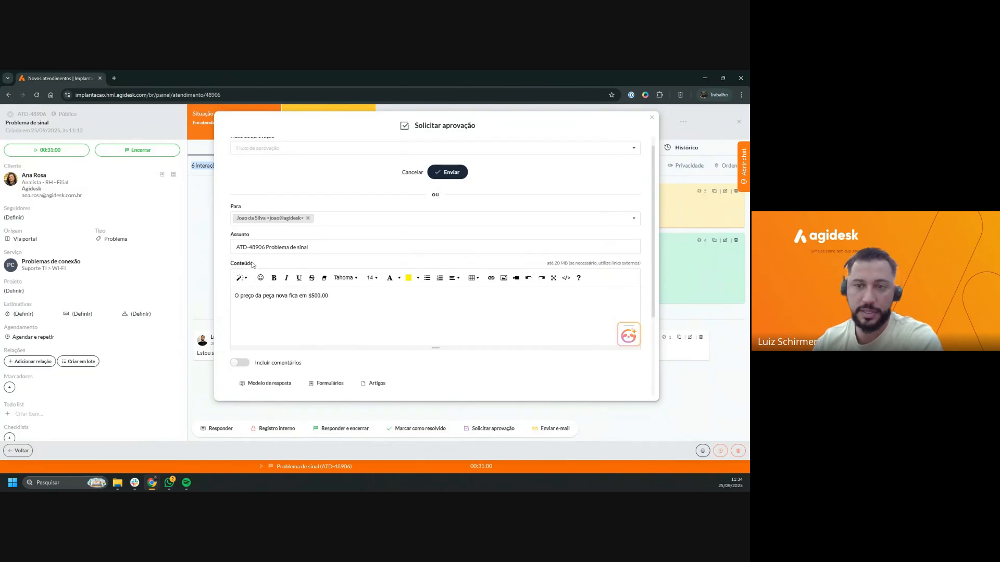
scroll(252, 265, "down", 3)
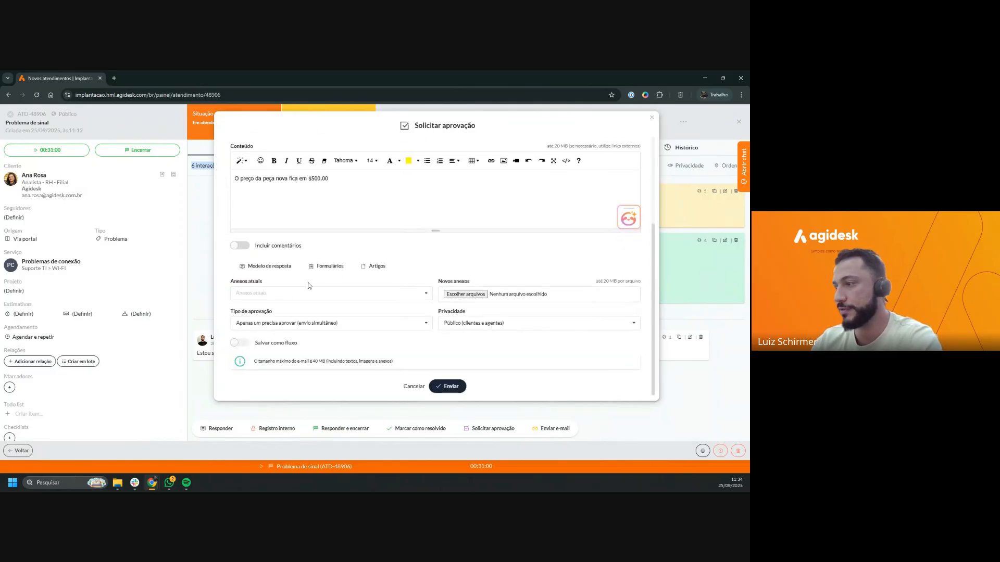
left_click(444, 389)
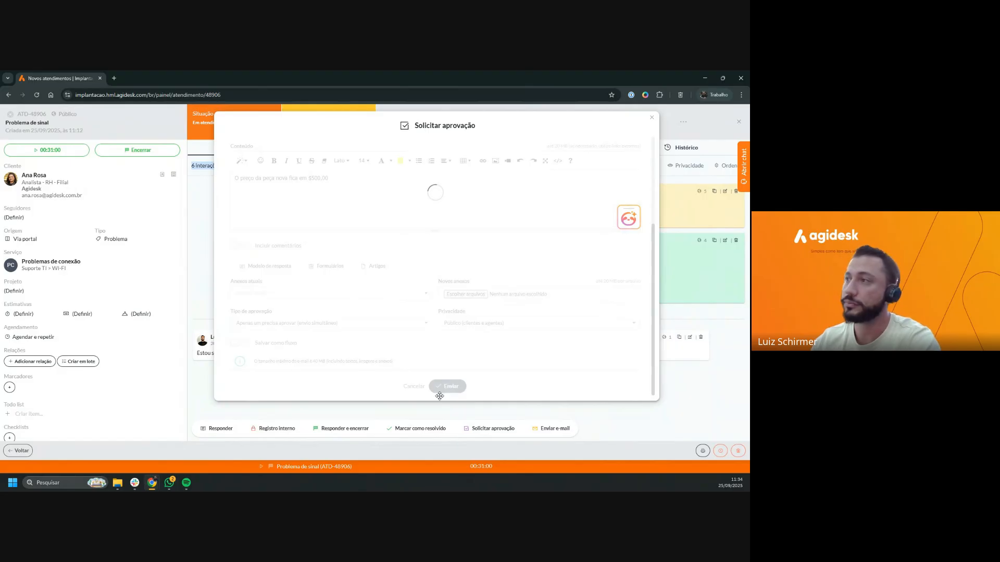
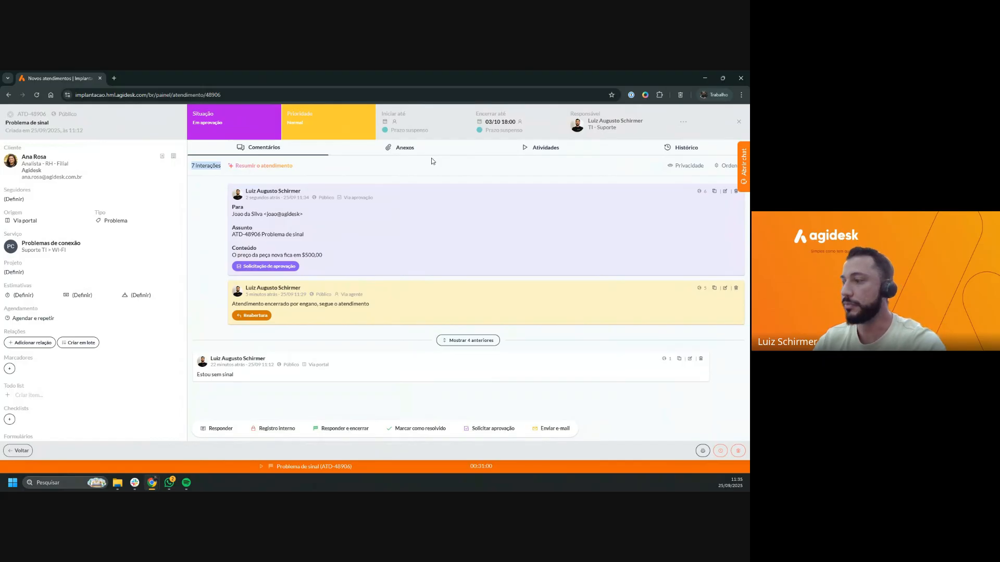
Review the ticket's Enviar e-mail form and close it without sending a message.
left_click(564, 430)
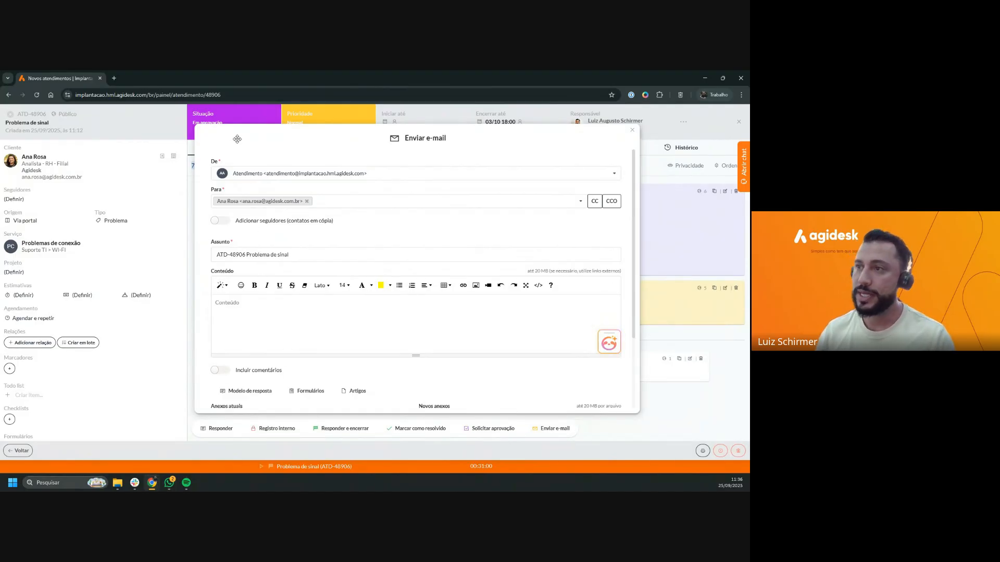
left_click_drag(214, 132, 254, 117)
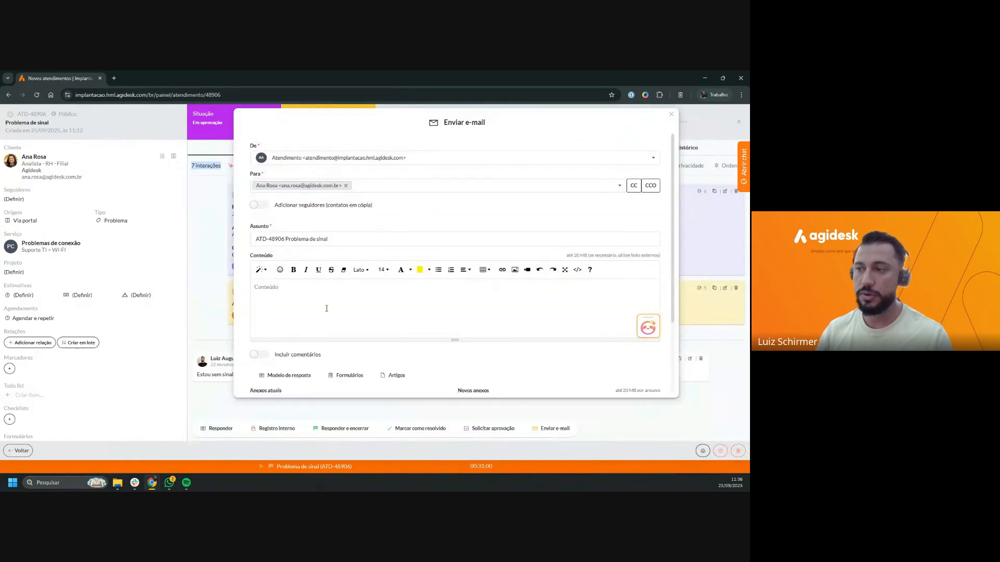
left_click(326, 306)
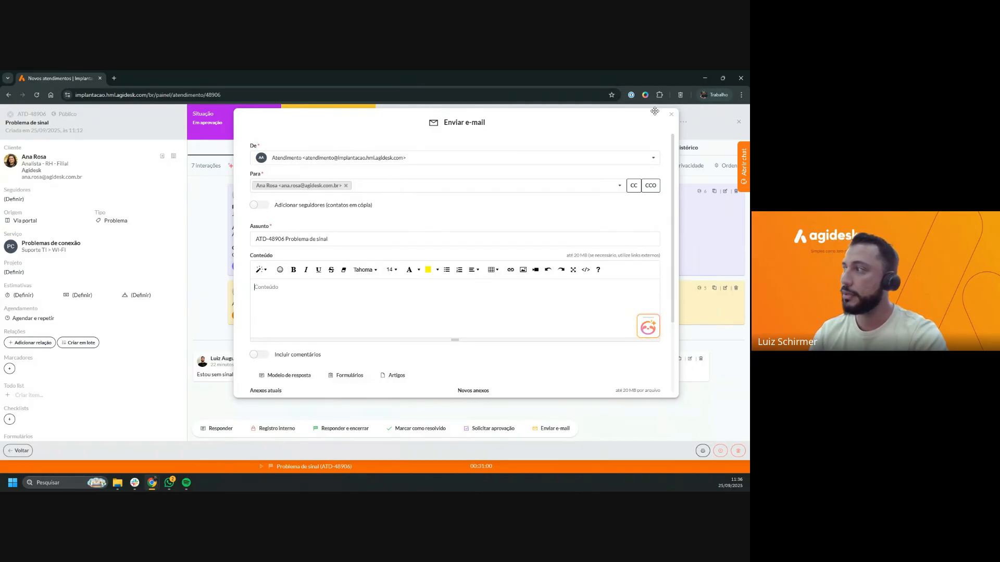
left_click(671, 114)
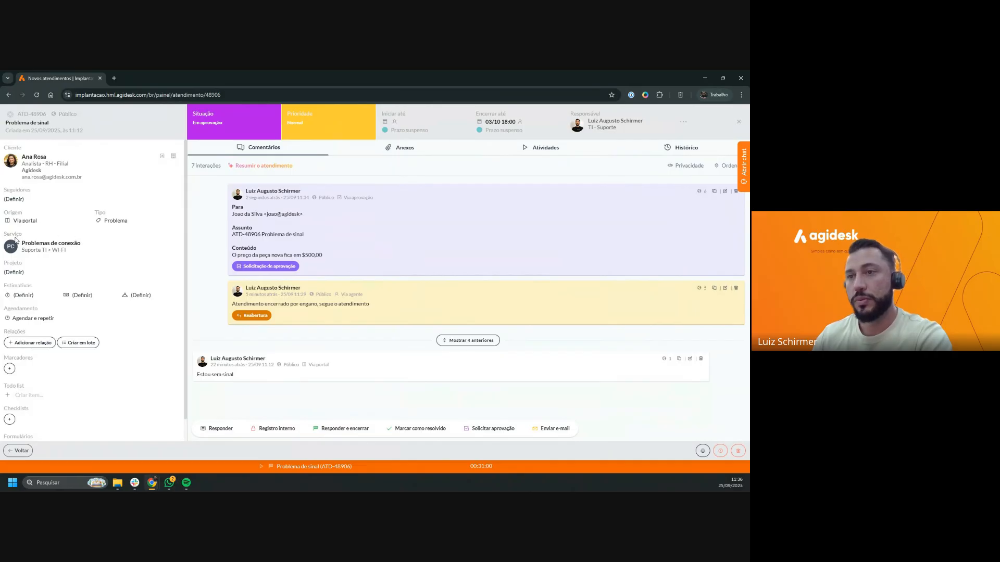
Change the ticket's service to Resetar senha under the Acesso de usuário topic of Suporte TI and save the change.
left_click_drag(26, 238, 5, 239)
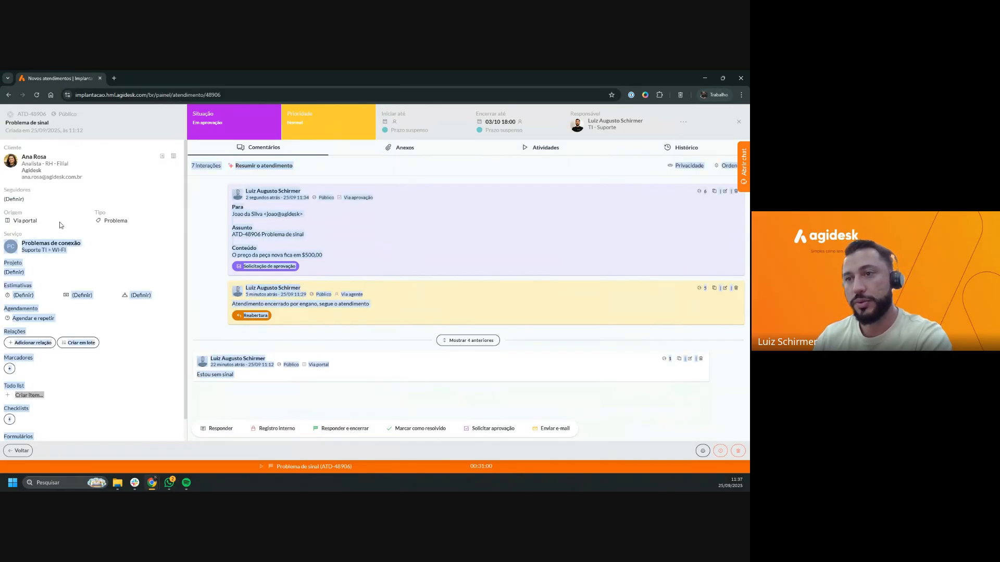
left_click(8, 236)
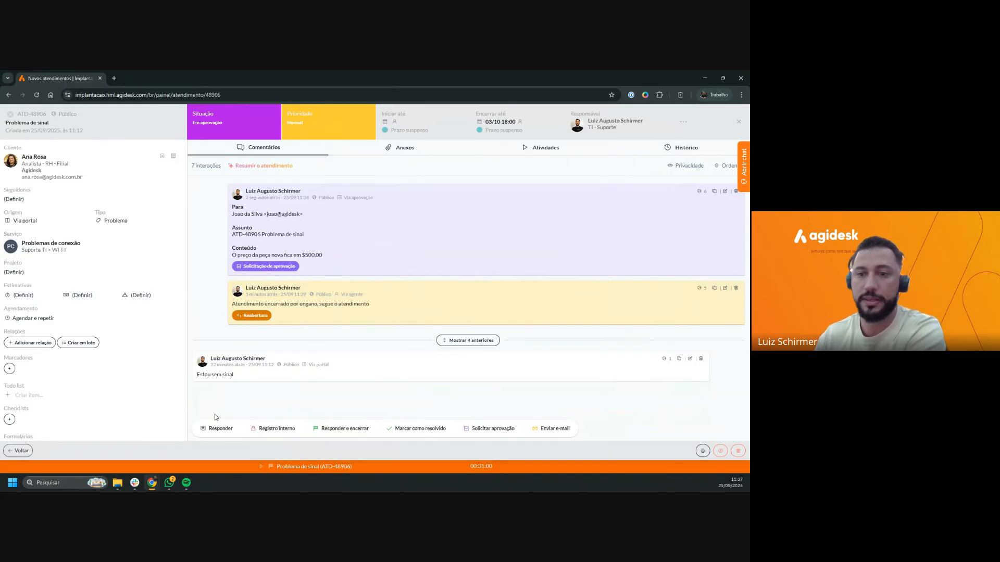
double_click(11, 235)
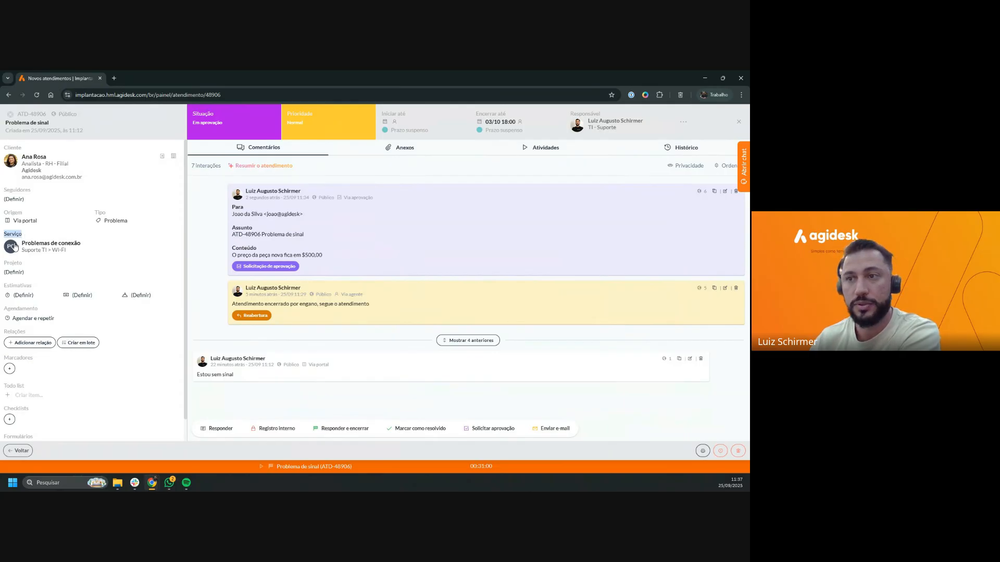
left_click(47, 245)
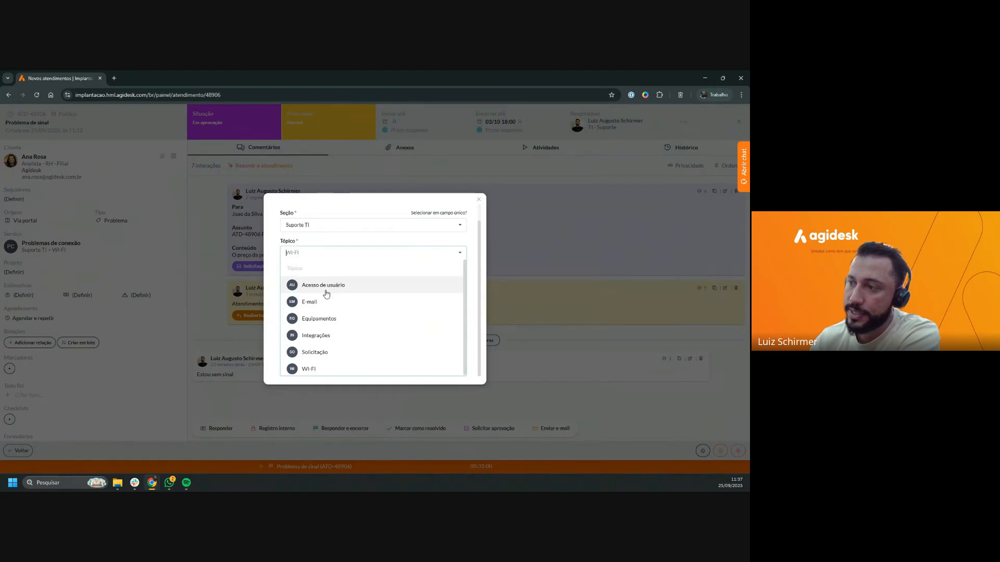
left_click(324, 290)
left_click(324, 313)
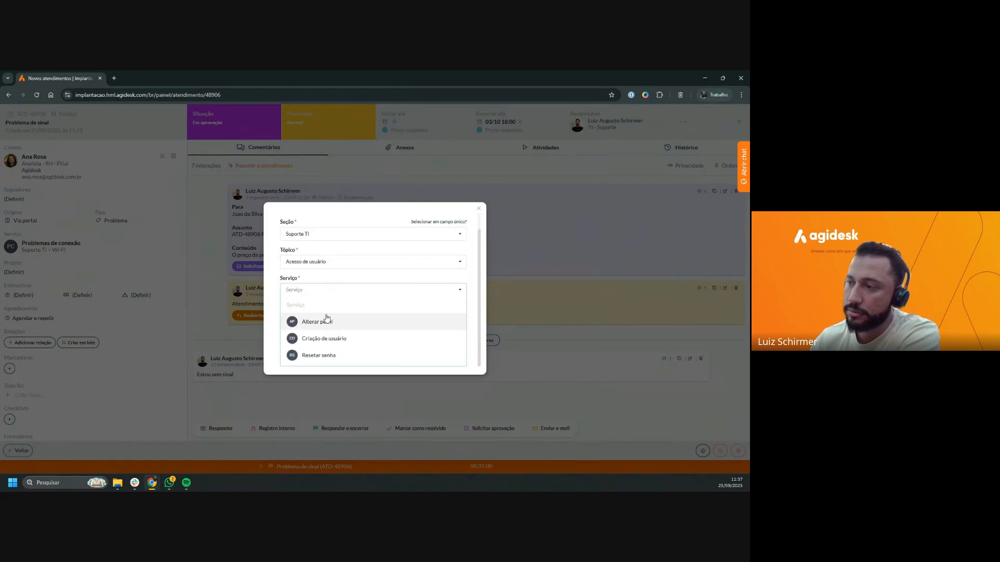
left_click(330, 356)
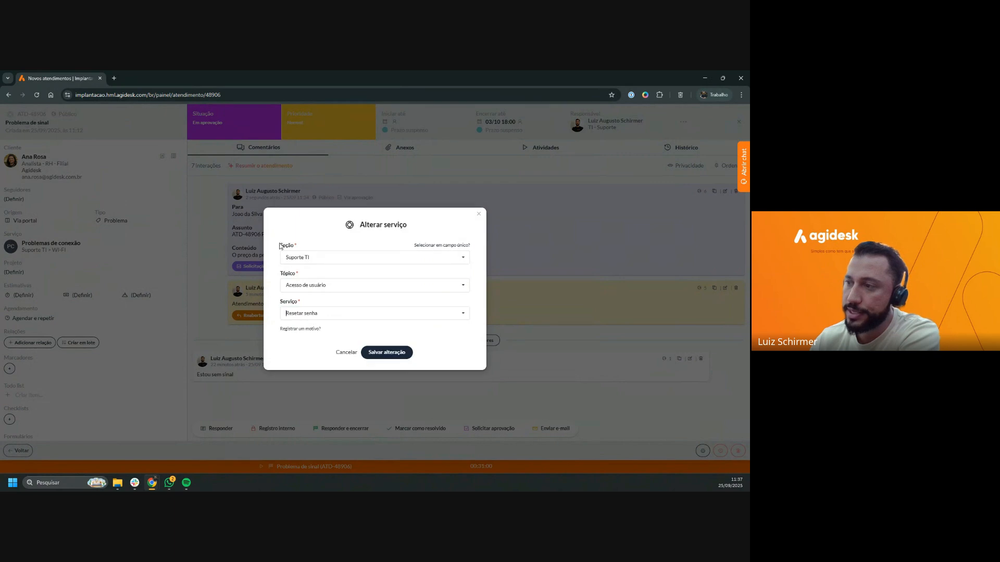
left_click(381, 354)
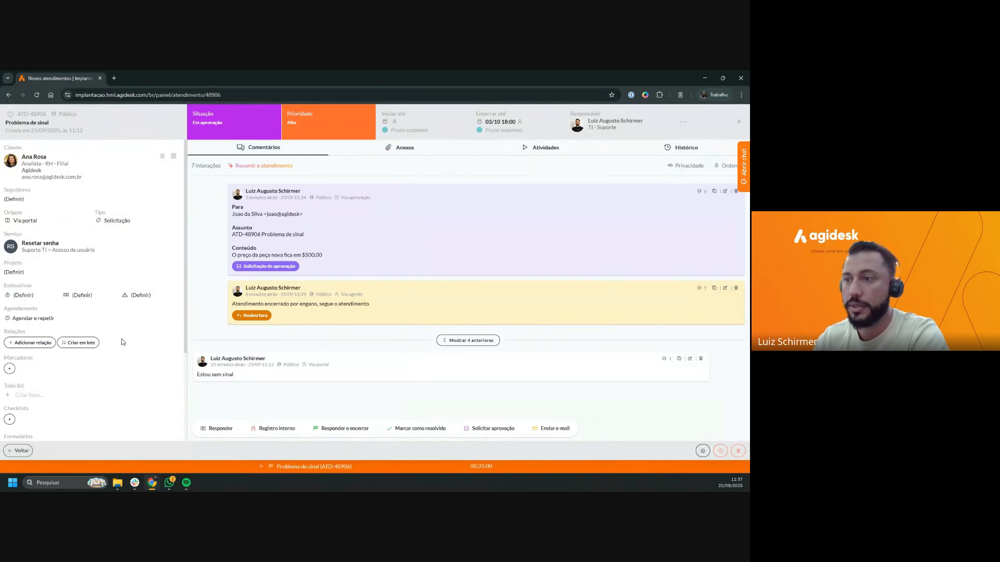
Examine the Marcadores, Todo list and Checklists sections in the ticket's details.
scroll(124, 342, "down", 2)
left_click_drag(4, 281, 38, 284)
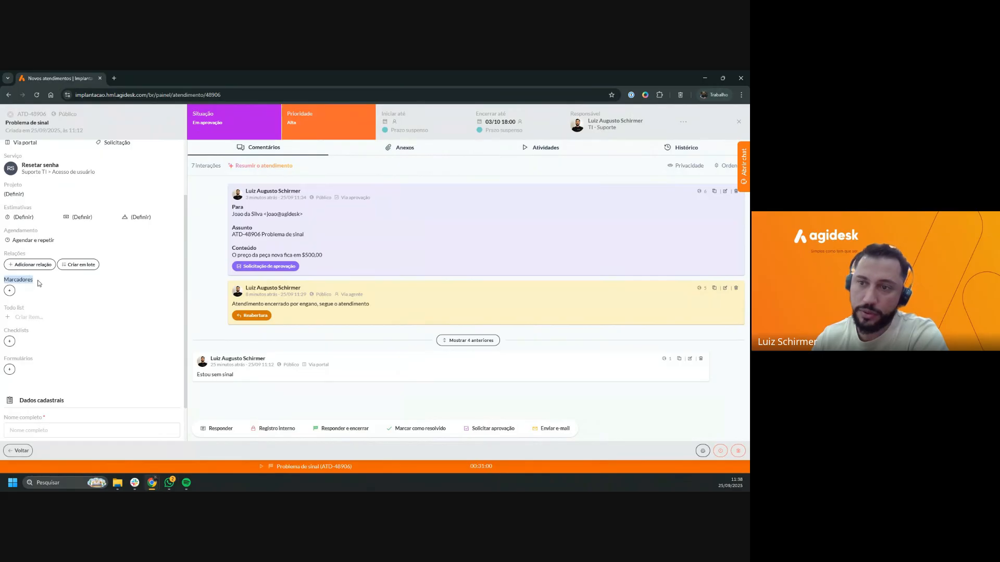
left_click_drag(4, 331, 7, 308)
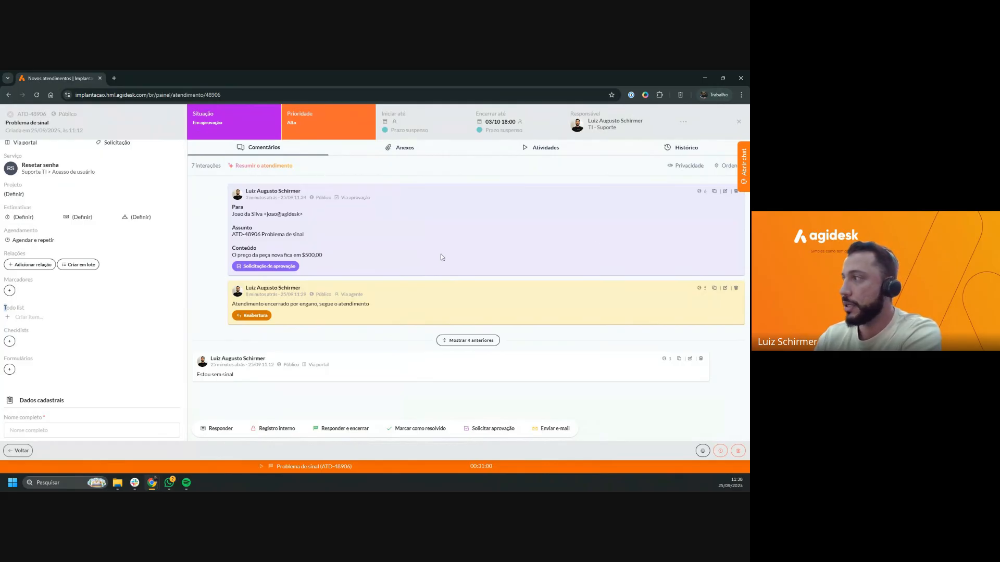
Preview the ticket's printout with Assinatura do cliente, Assinatura do responsável and Detalhes da assinatura turned off, and close the preview.
left_click(702, 451)
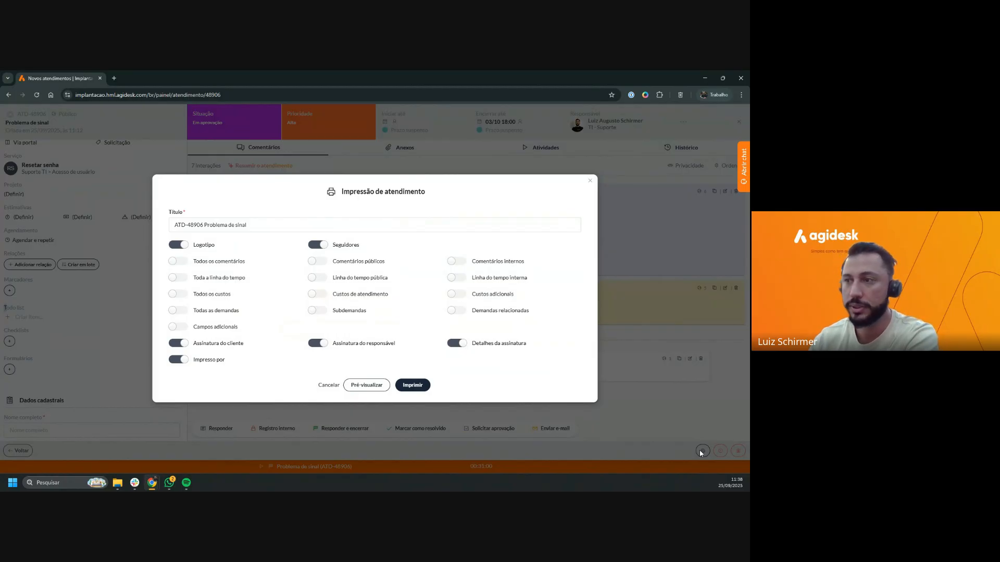
left_click(179, 343)
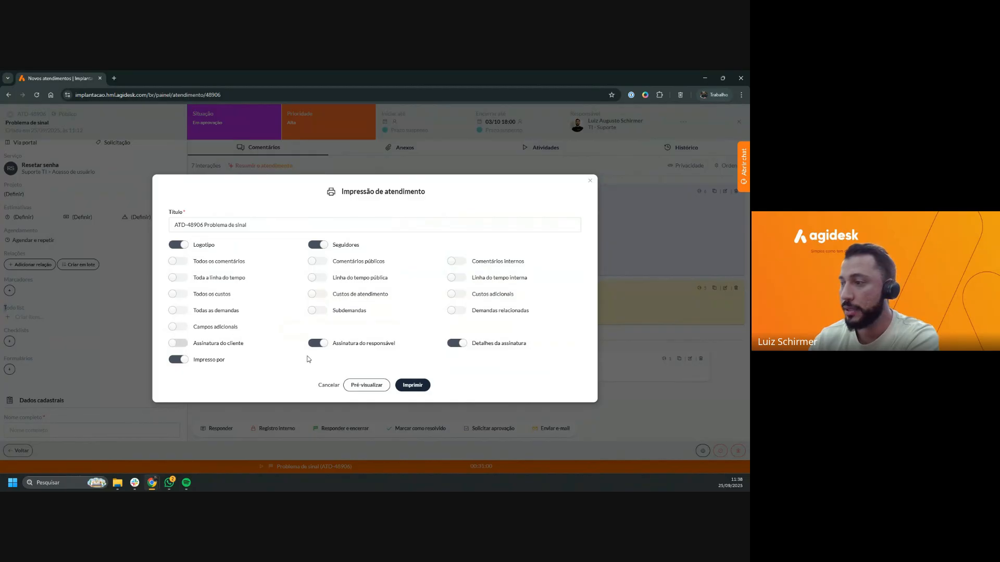
left_click(323, 345)
left_click(455, 344)
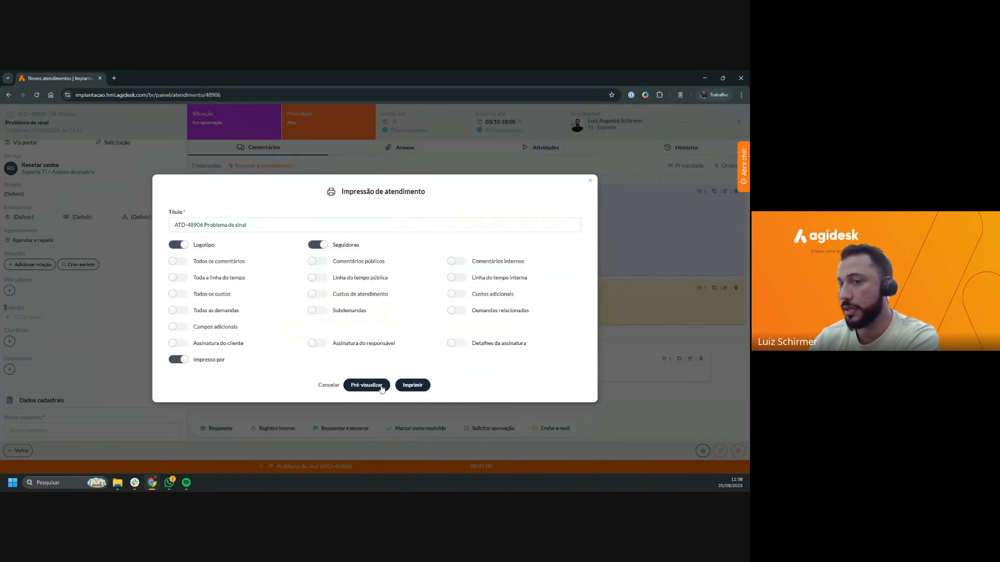
left_click(379, 385)
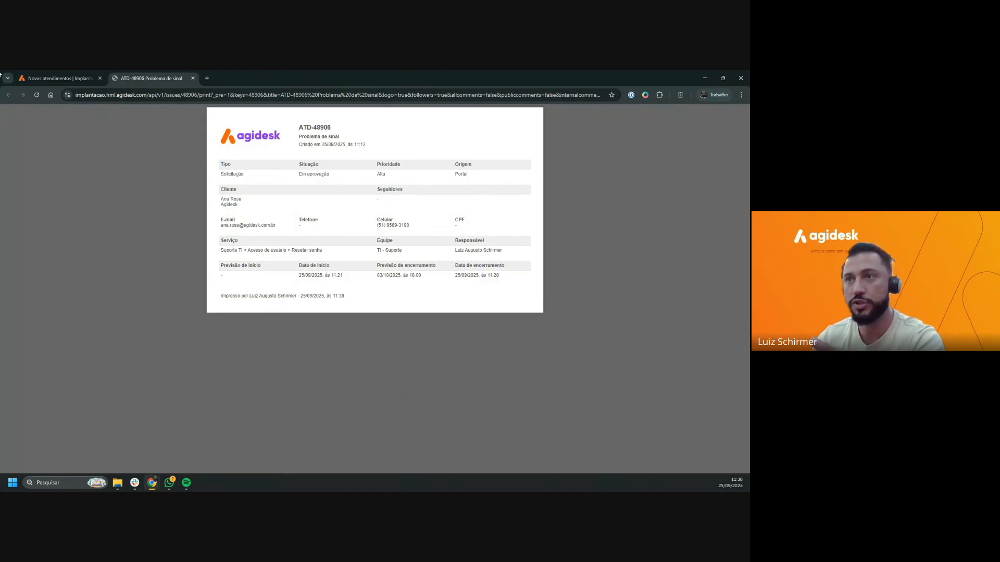
left_click(57, 78)
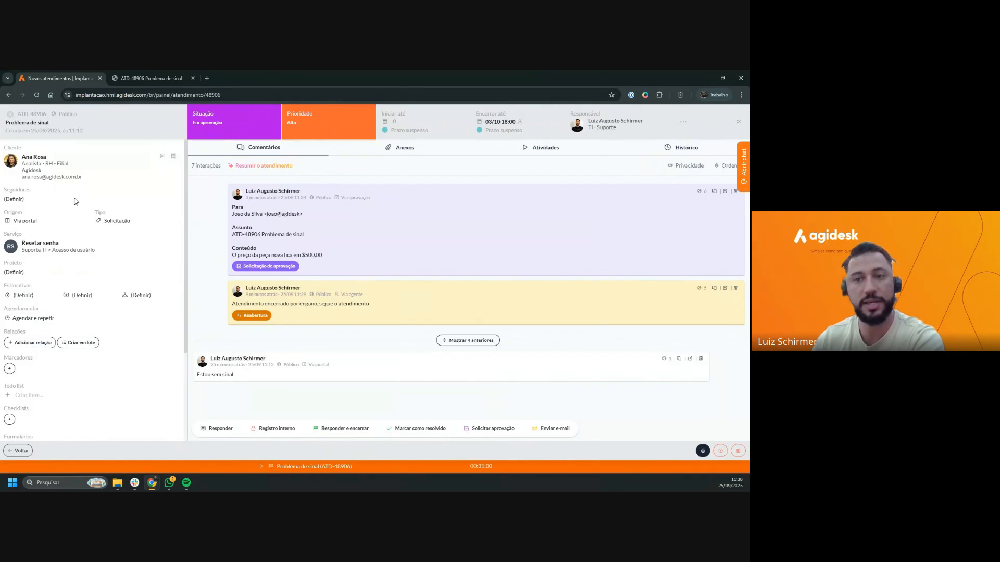
left_click(168, 74)
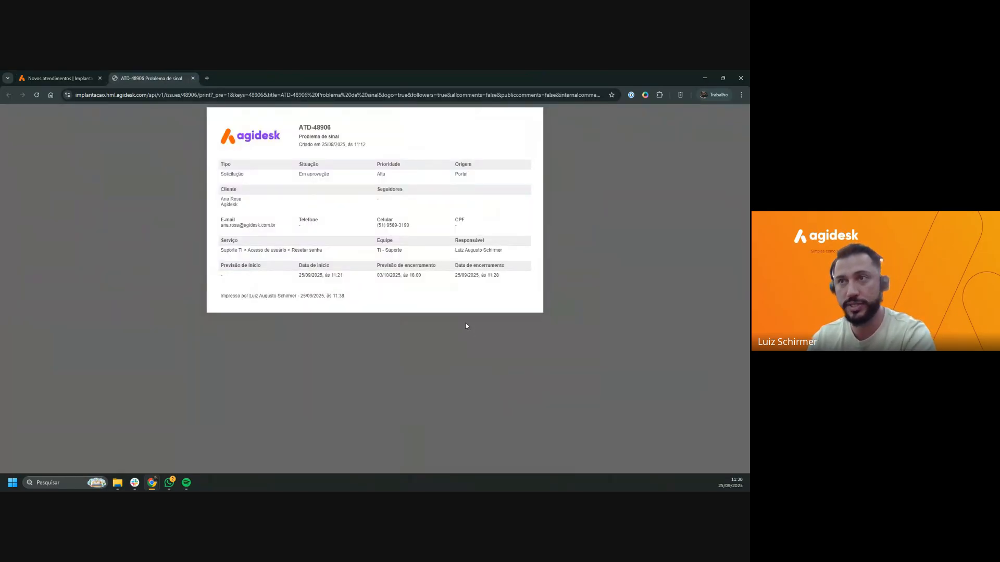
left_click(193, 78)
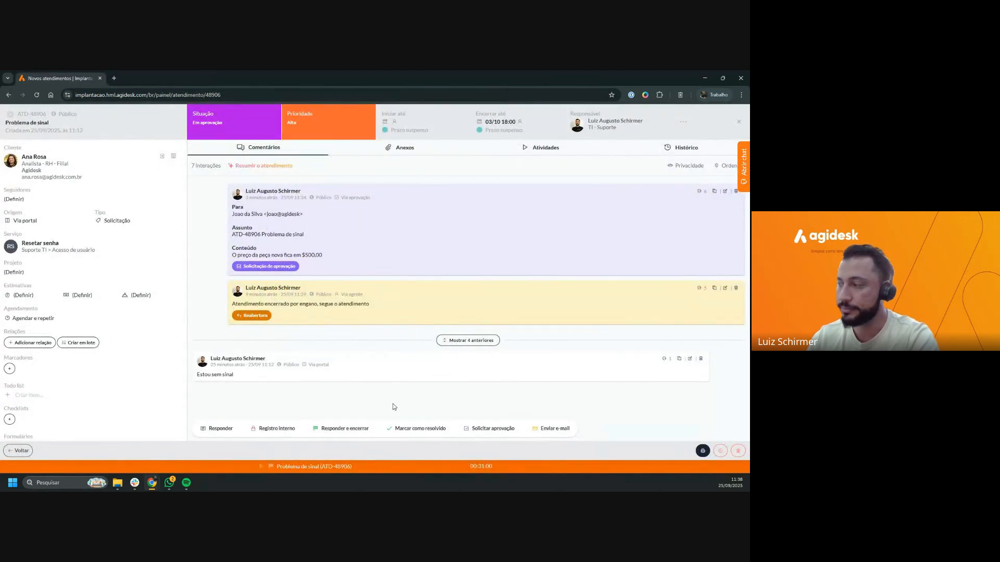
Preview the printout with Assinatura do cliente and Detalhes da assinatura turned on but Assinatura do responsável off, and close the preview.
left_click(703, 451)
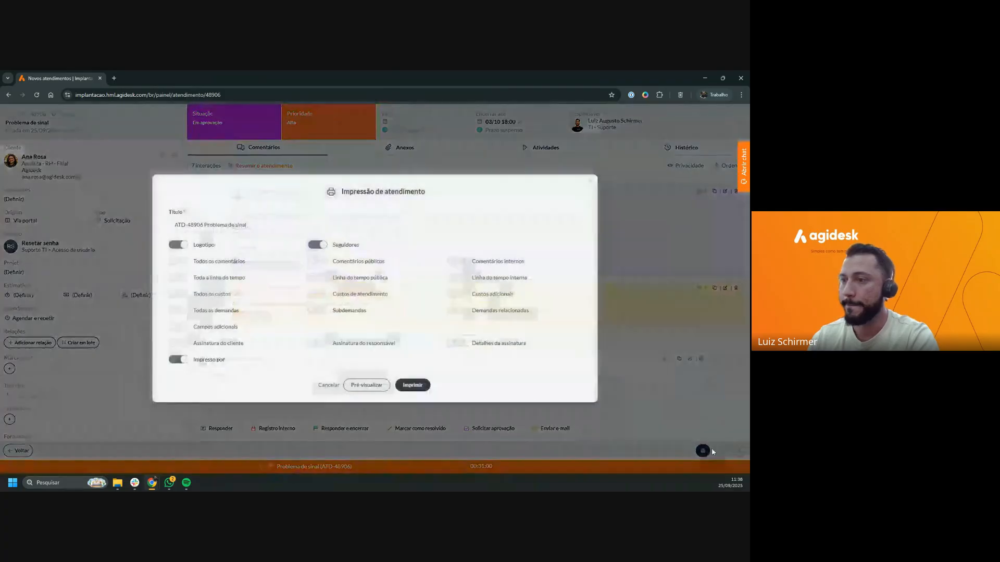
left_click(178, 343)
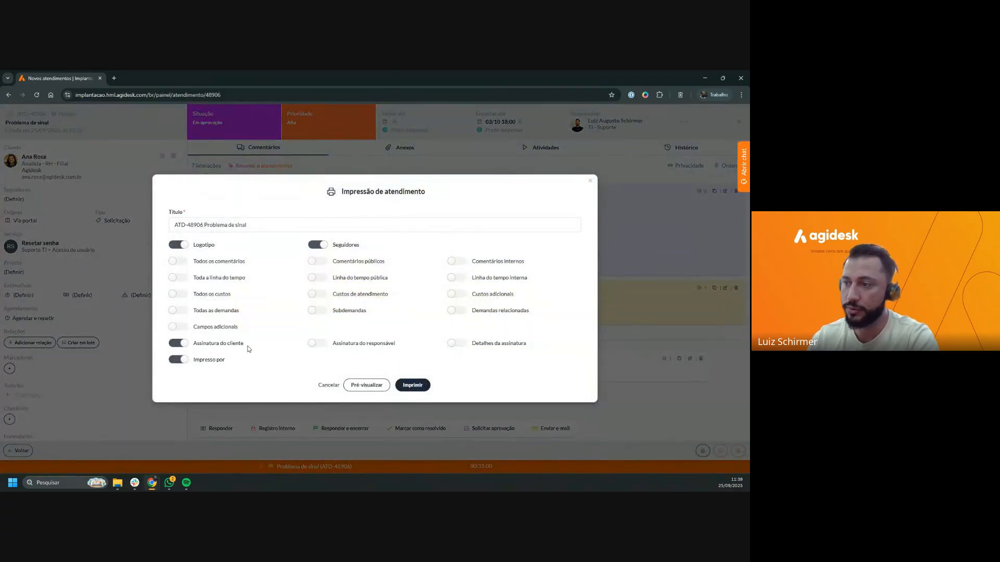
left_click(318, 343)
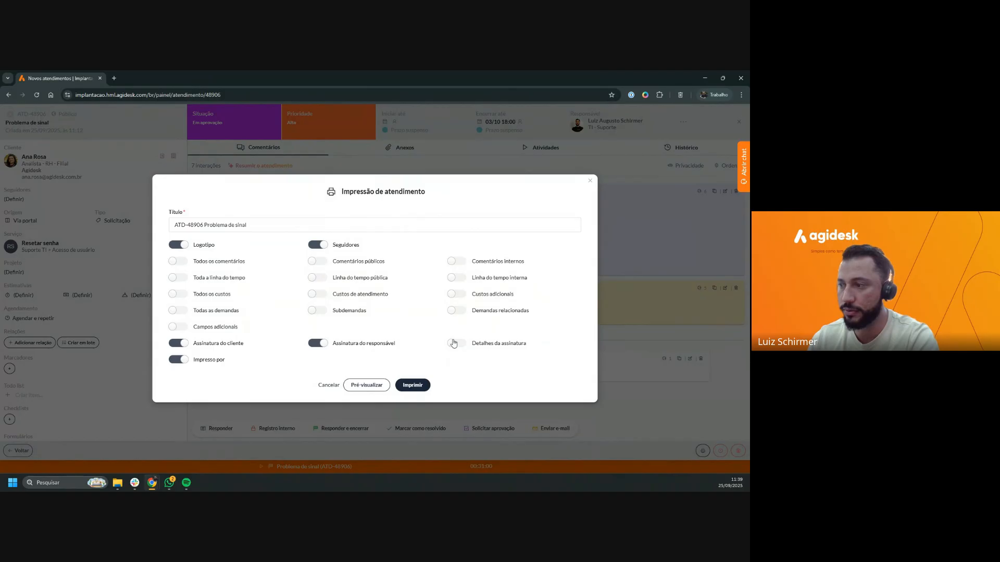
left_click(453, 343)
left_click(324, 343)
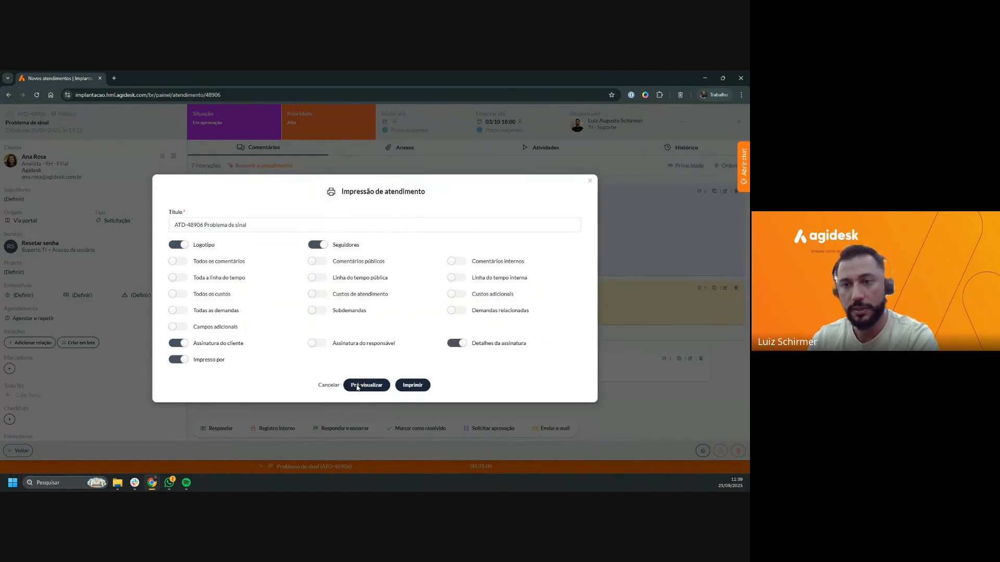
left_click(358, 386)
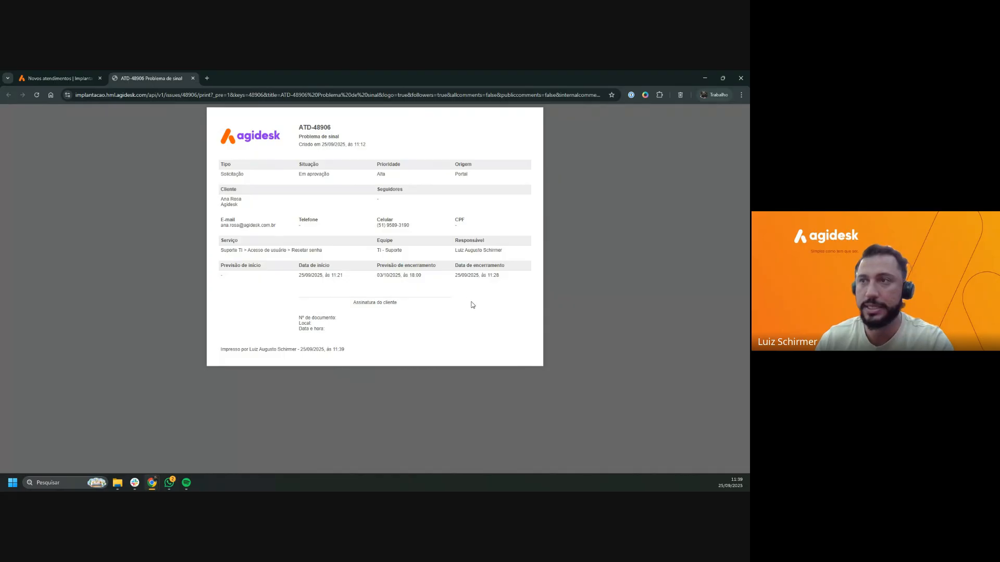
left_click(193, 78)
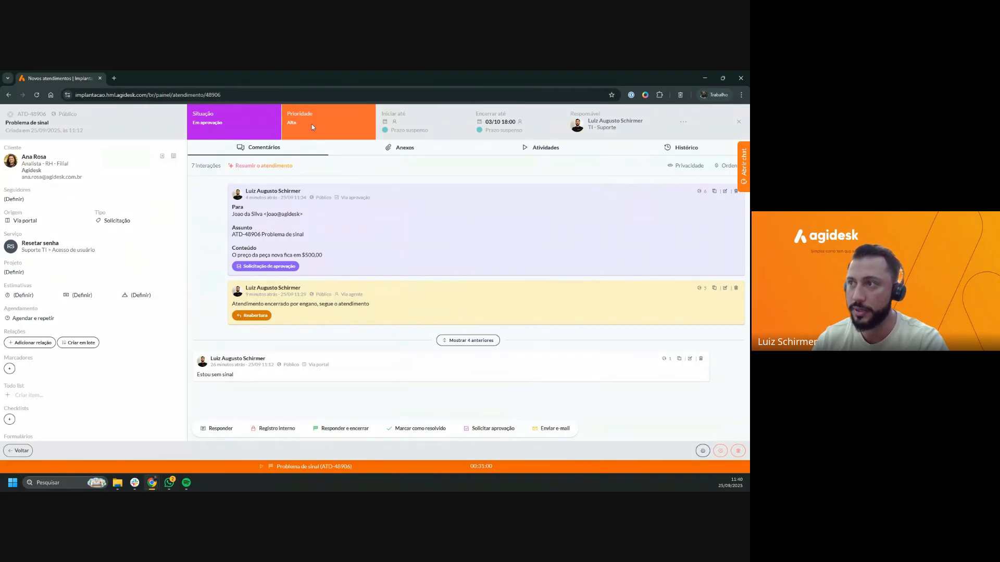
Change the ticket's priority to Baixa and save the change.
left_click(312, 127)
left_click(312, 285)
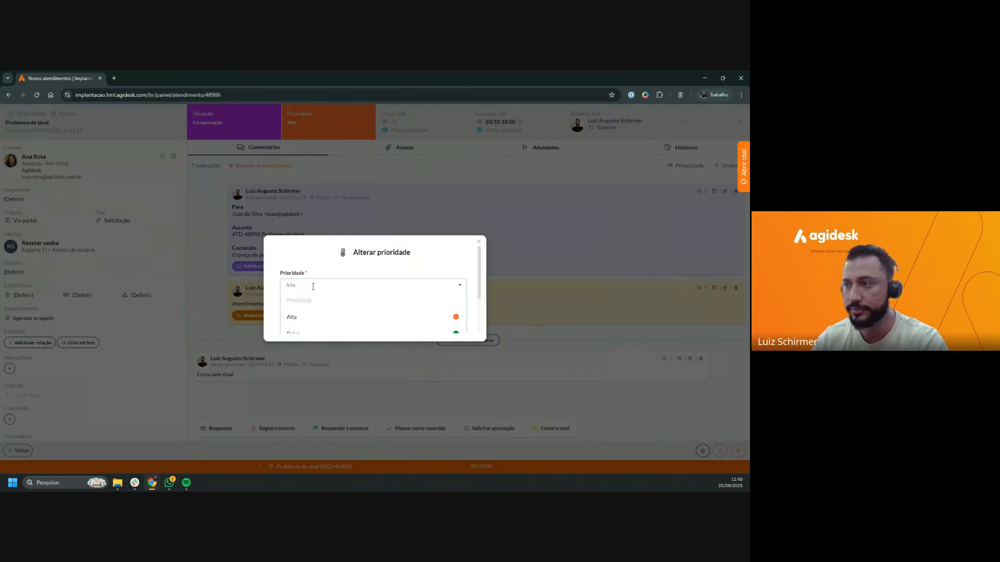
left_click(305, 314)
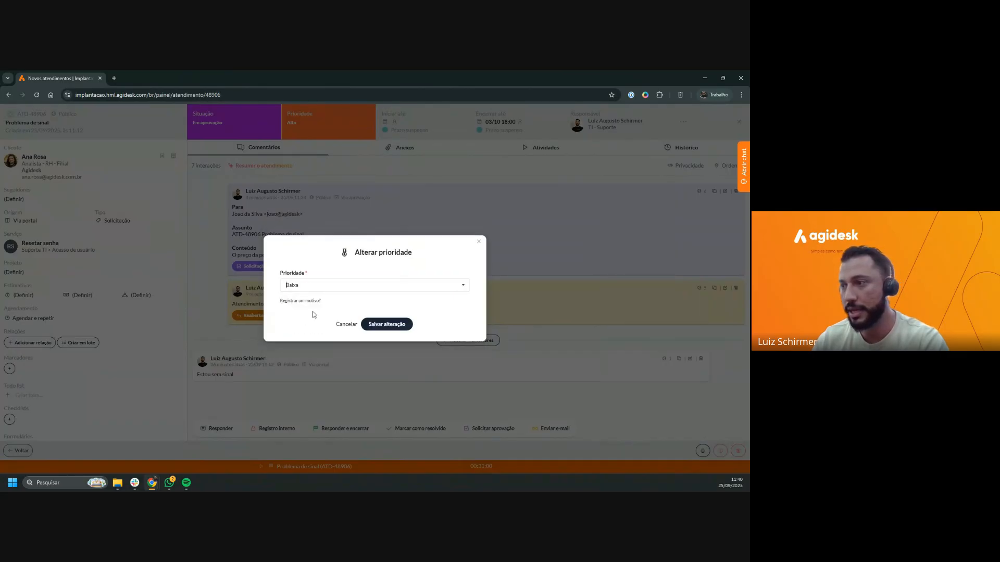
left_click(387, 325)
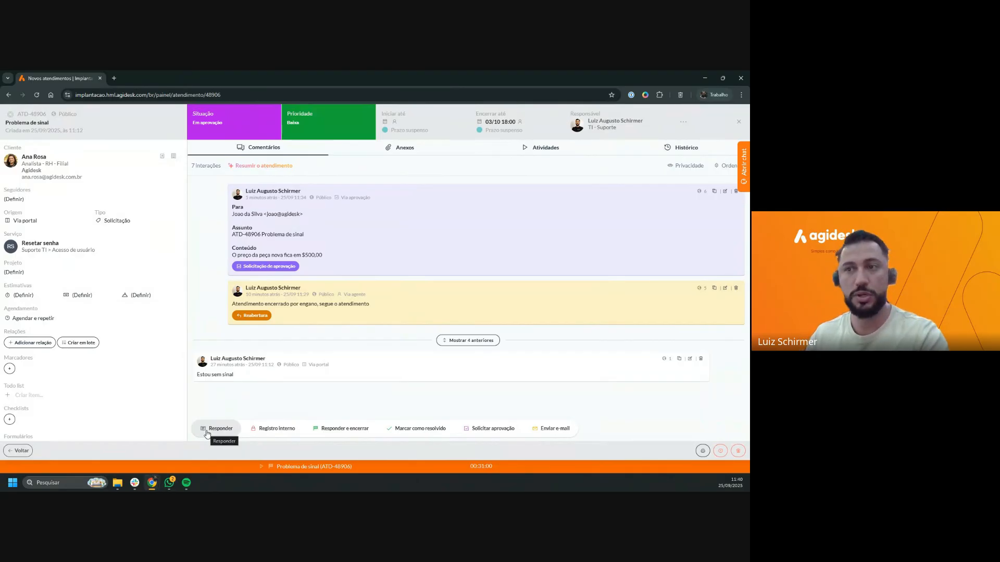
Examine the ticket's related followers, return to the ticket and look over its detail fields.
left_click(13, 201)
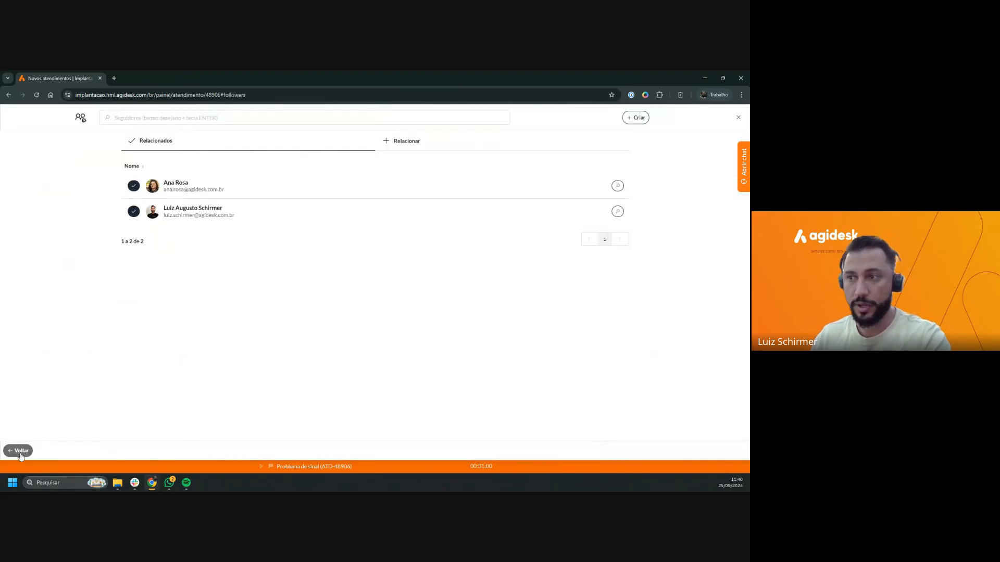
left_click(20, 452)
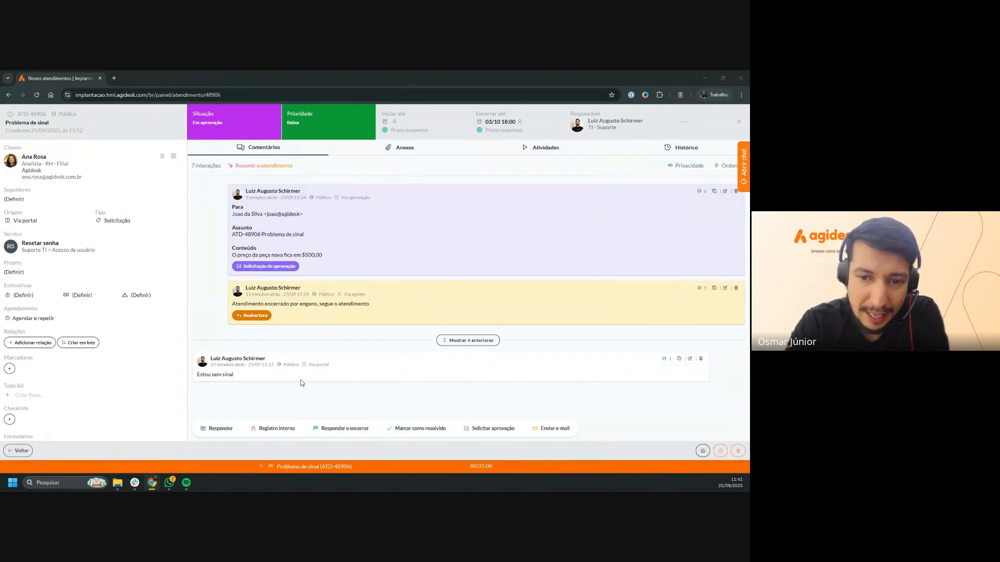
scroll(102, 385, "down", 3)
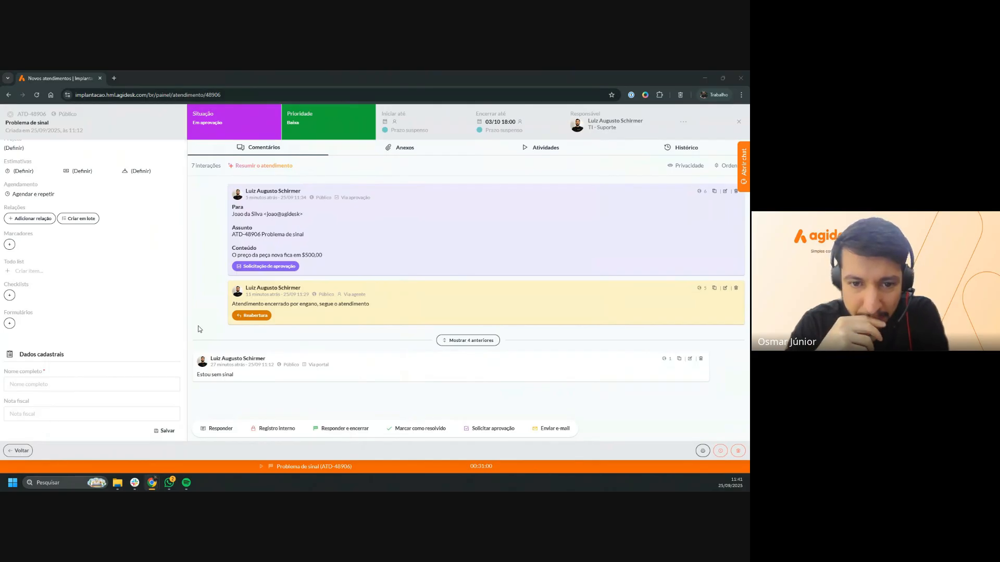
scroll(162, 277, "up", 3)
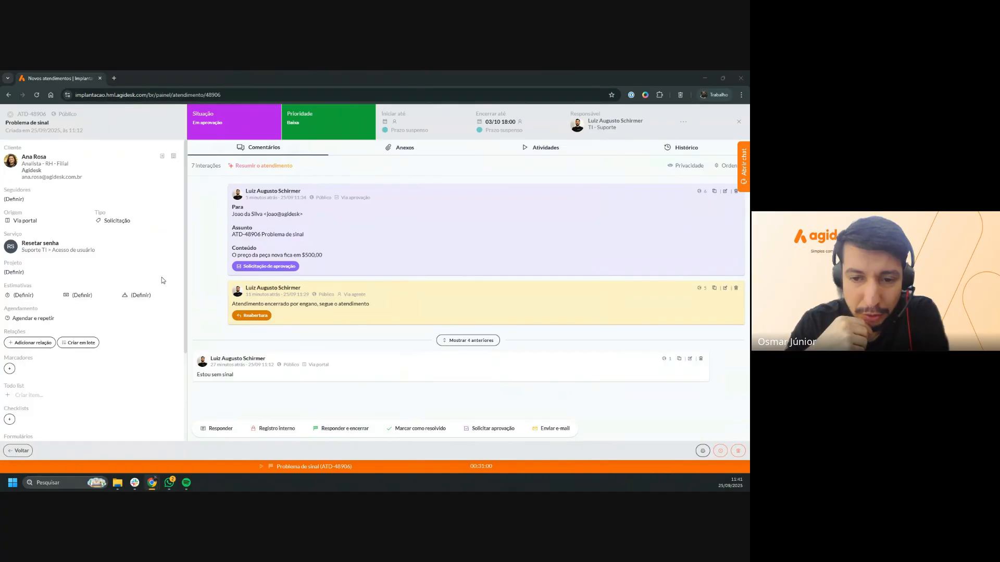